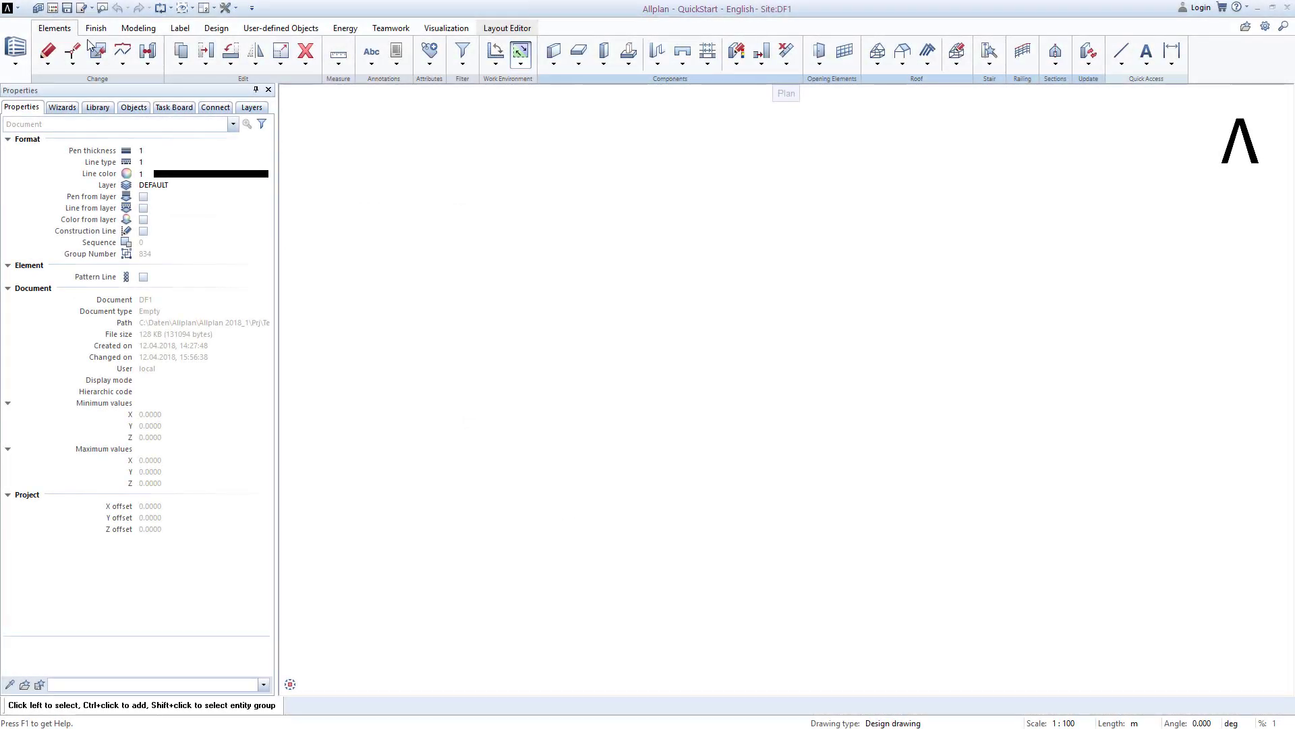
Load the building structure favorite "Lesson 7 - 1 start.xml" and display the whole terrace practice drawing.
{"action": "left_click", "coordinate": [53, 8]}
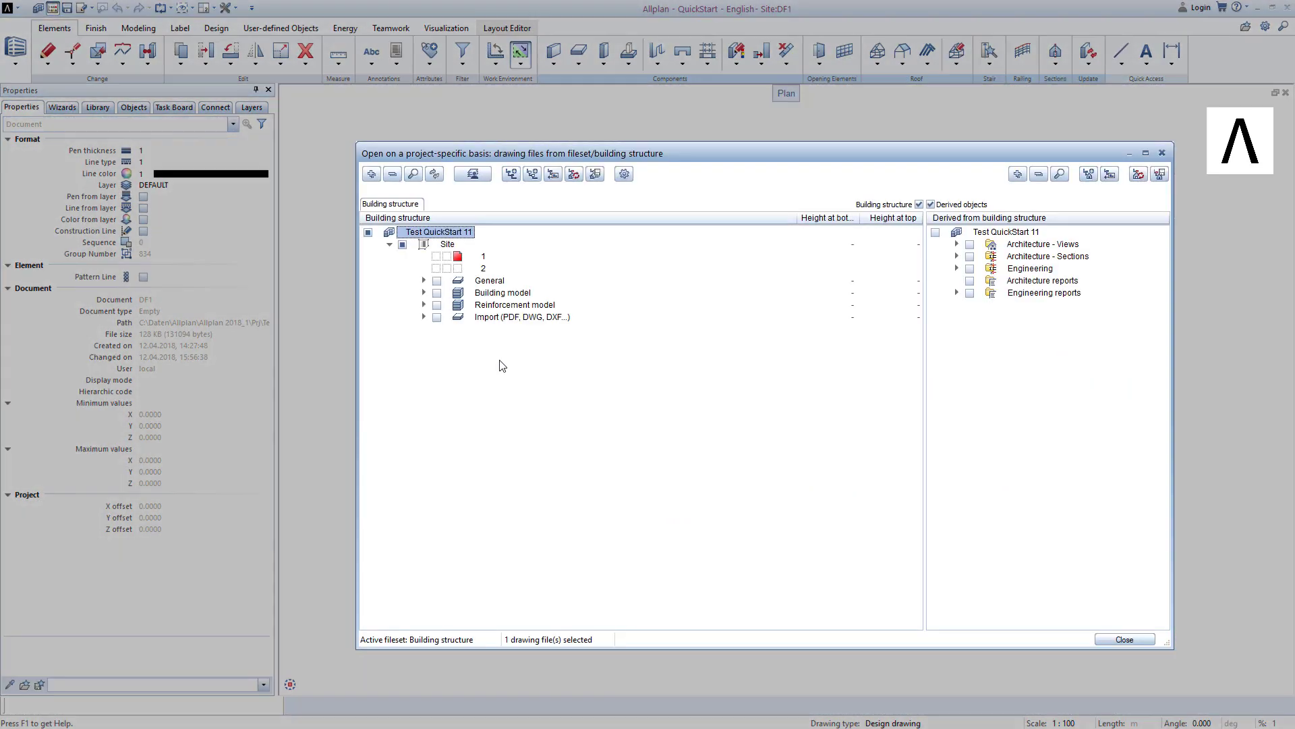
{"action": "right_click", "coordinate": [505, 365]}
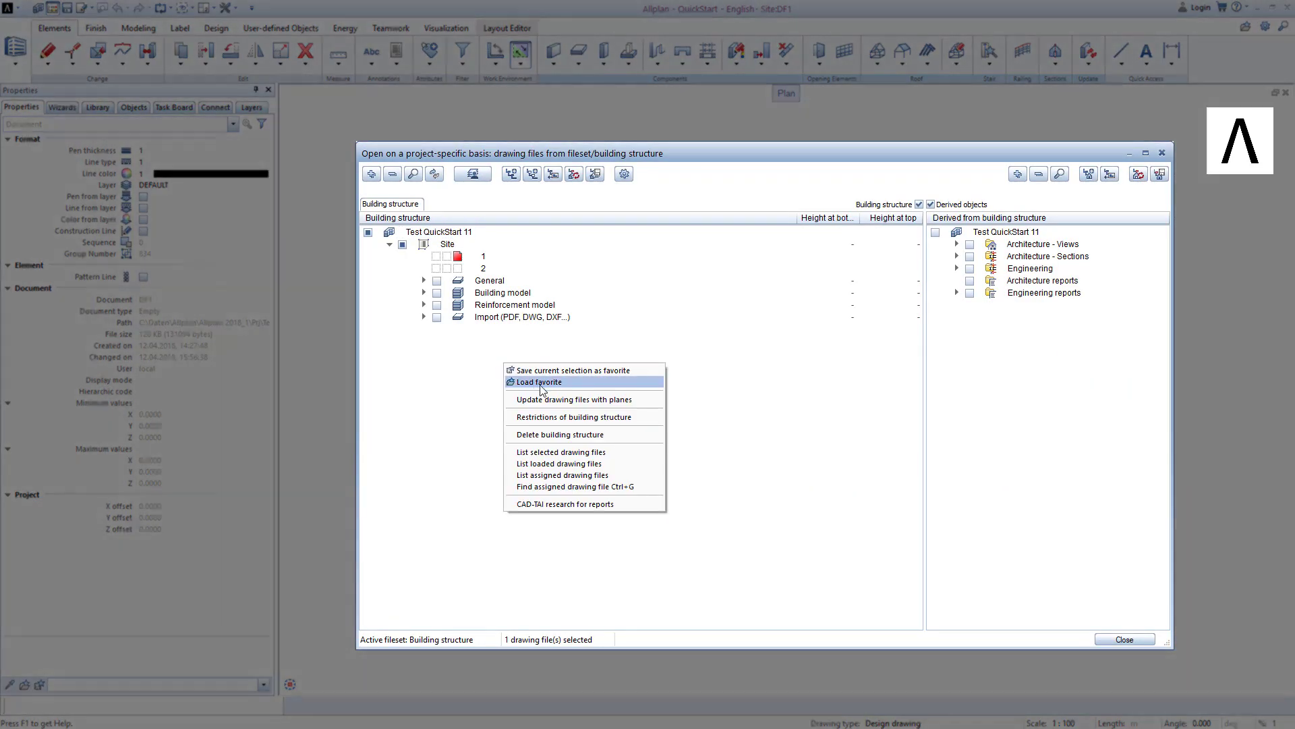
{"action": "left_click", "coordinate": [606, 382]}
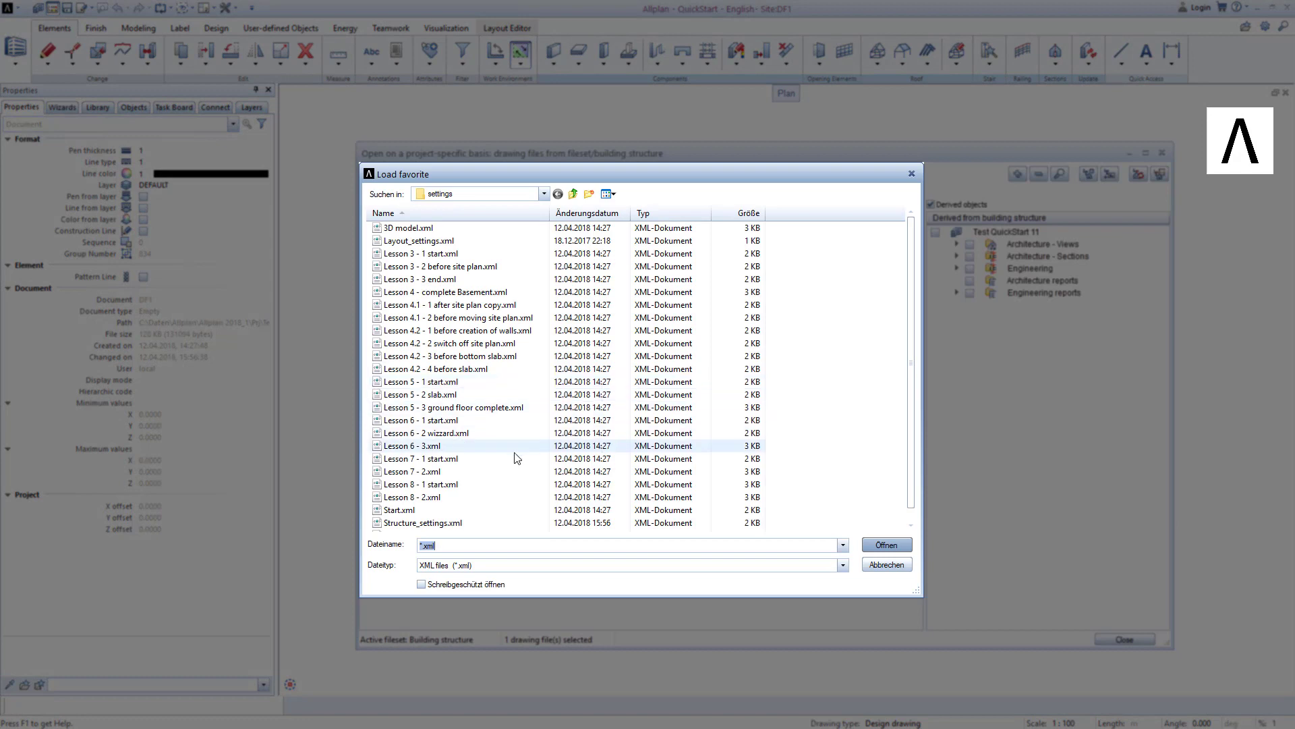
{"action": "double_click", "coordinate": [491, 459]}
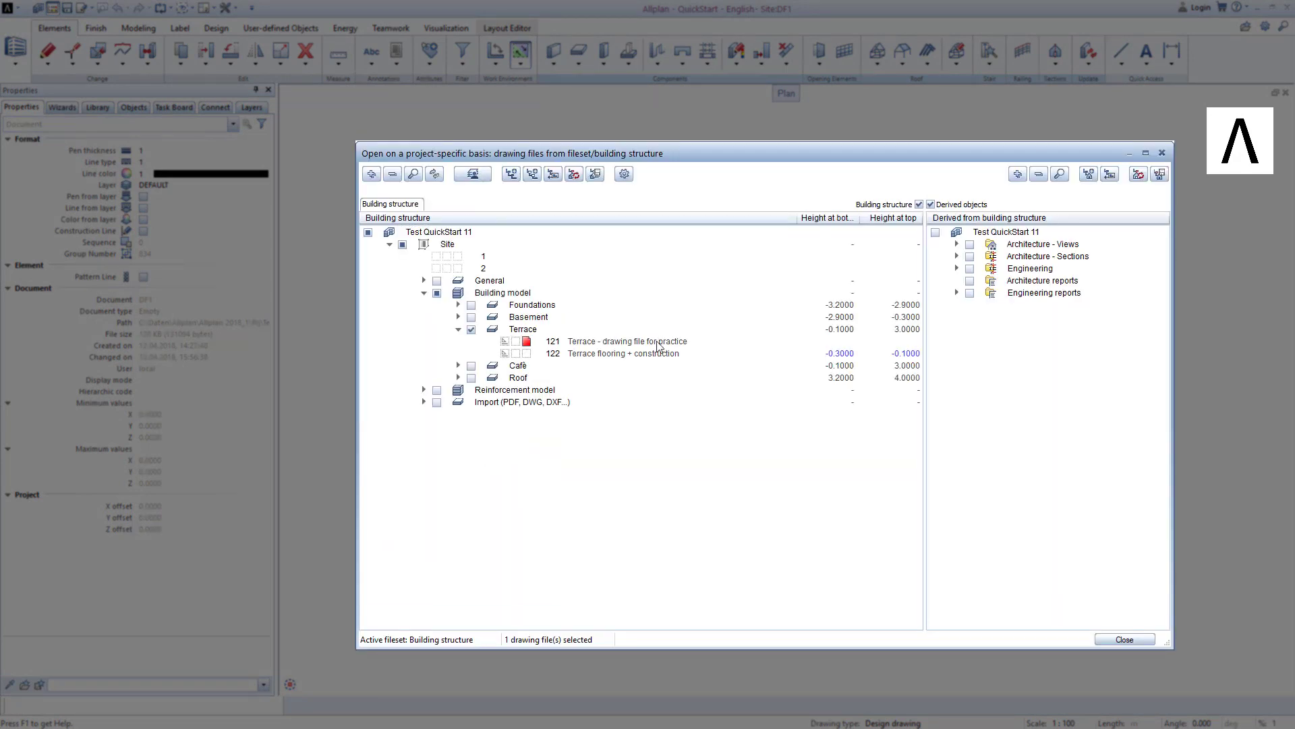
{"action": "left_click", "coordinate": [660, 343]}
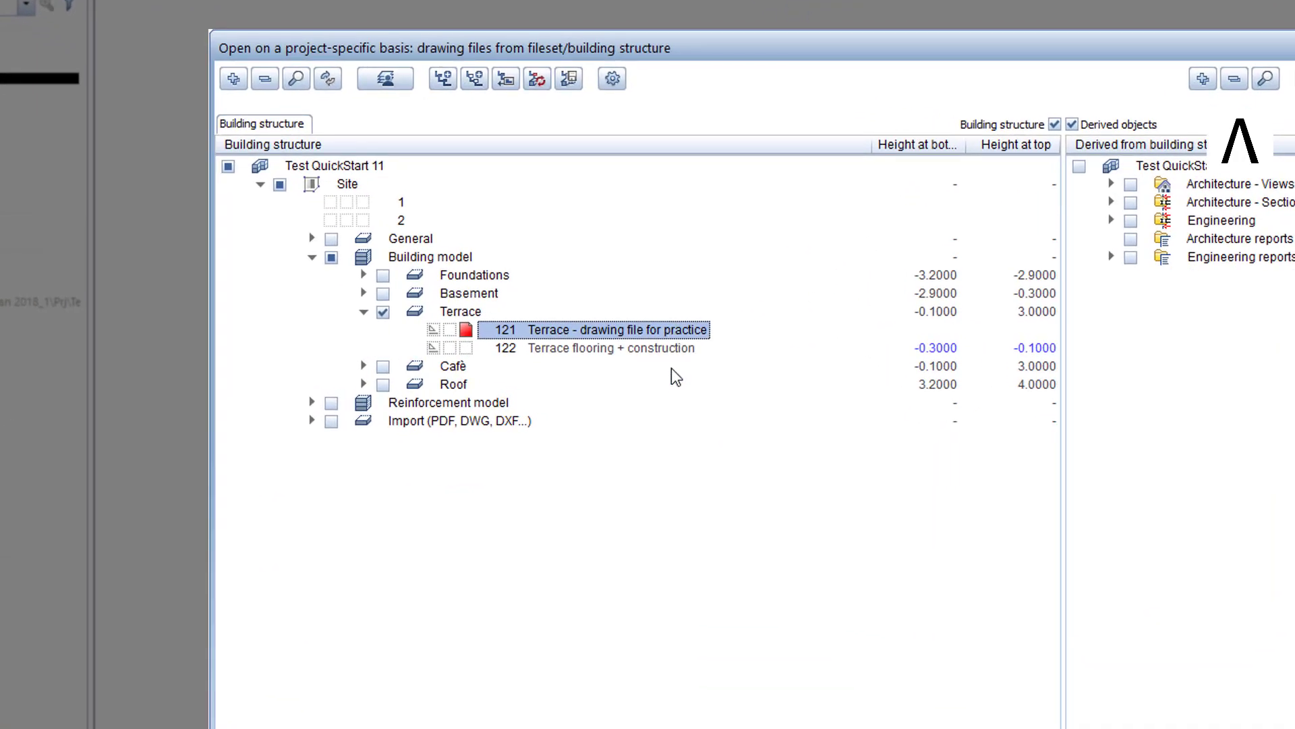
{"action": "left_click", "coordinate": [673, 373]}
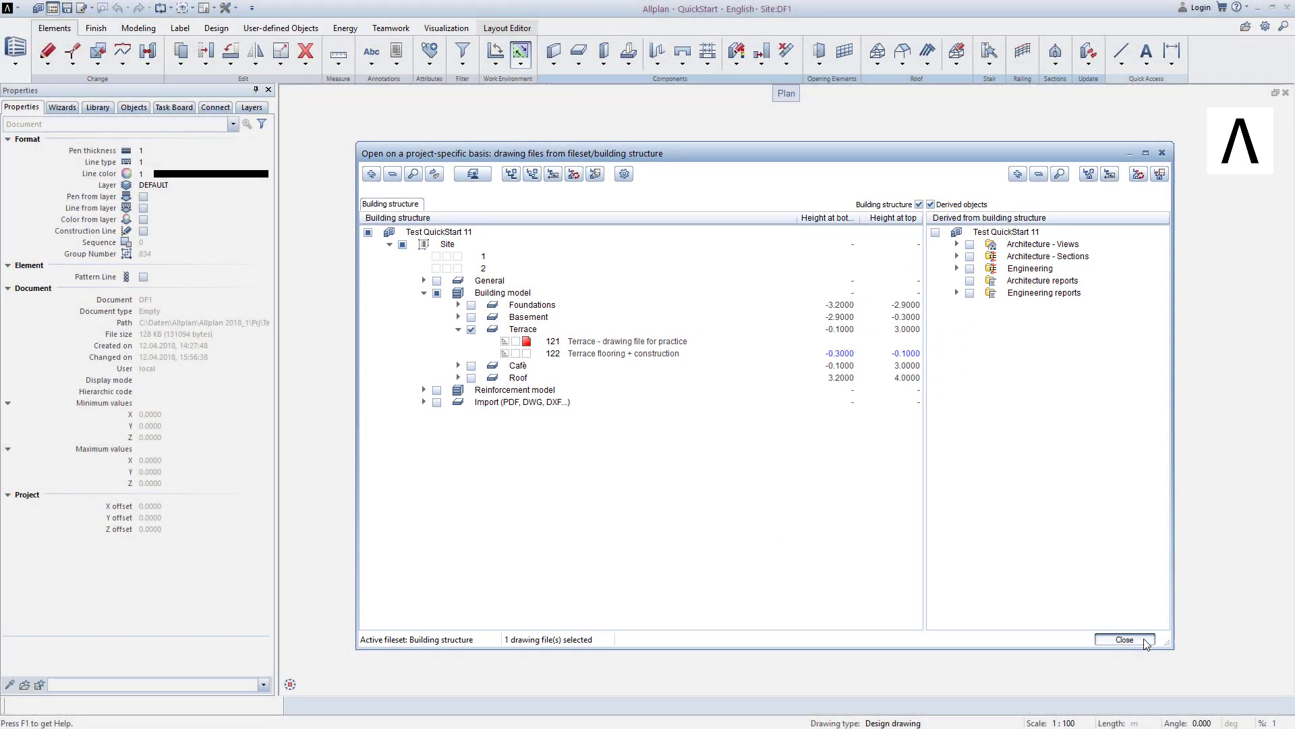
{"action": "left_click", "coordinate": [1145, 640]}
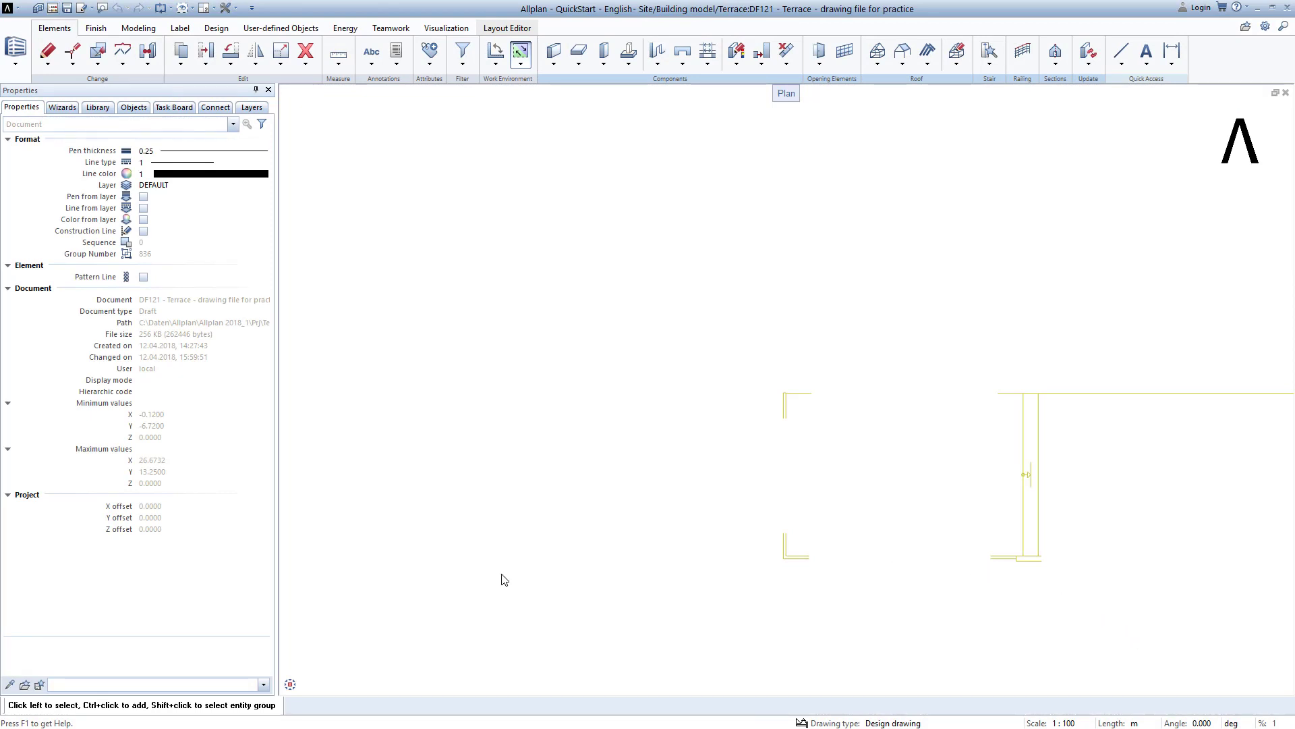
{"action": "left_click", "coordinate": [303, 684]}
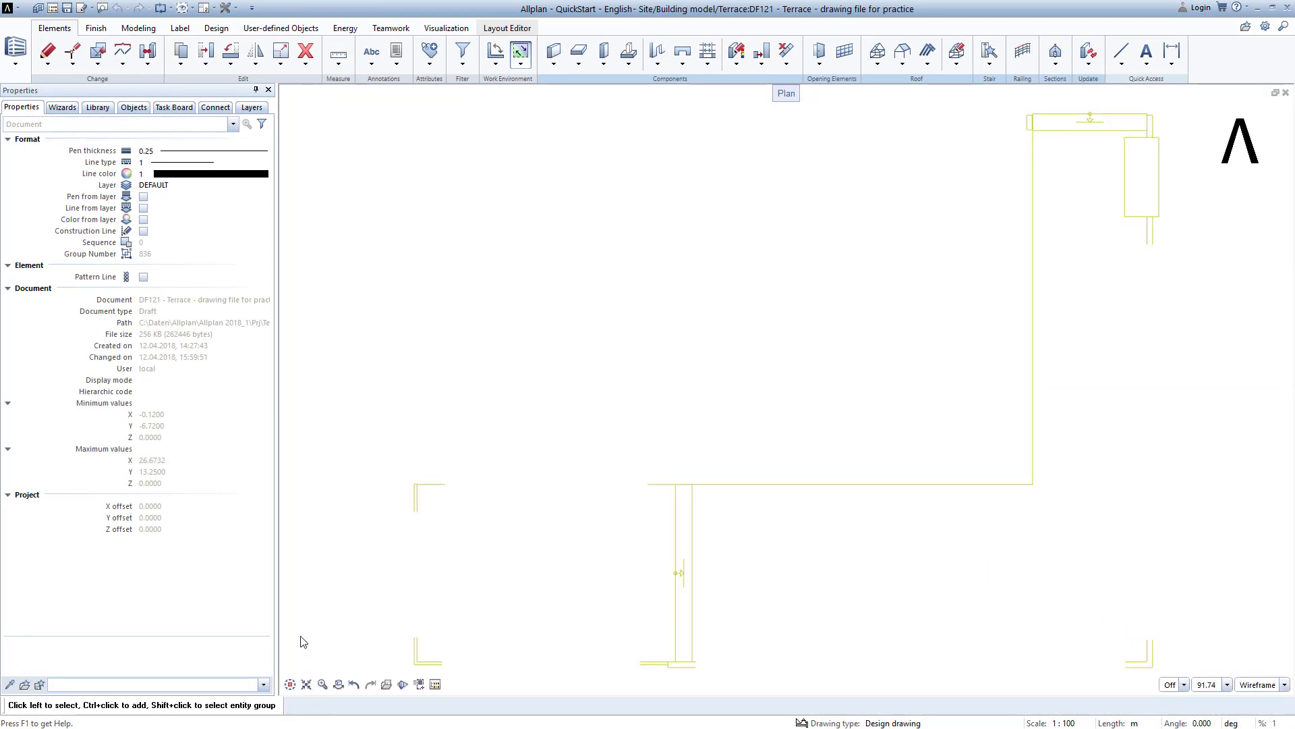
Using the wizard's "Edge stone concrete t=10cm" wall, draw the terrace's west edge from the northwest corner to the southwest corner.
{"action": "left_click", "coordinate": [62, 108]}
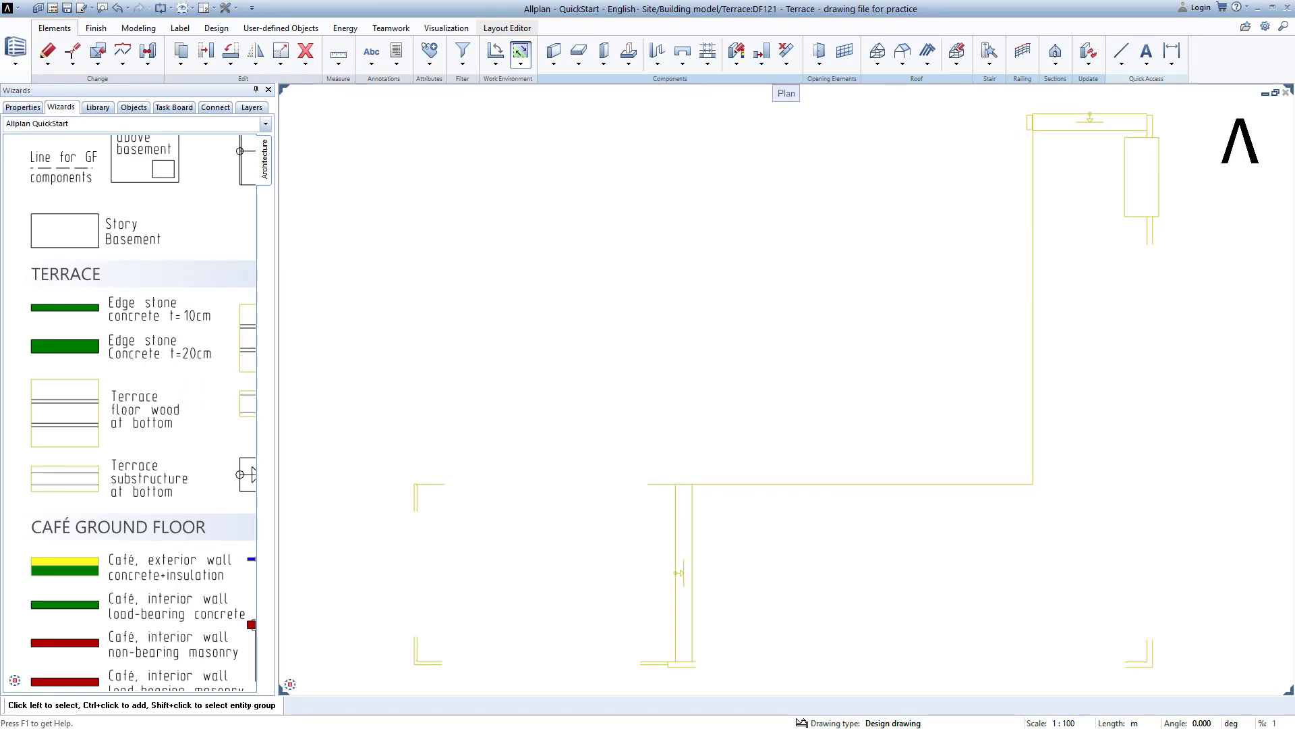
{"action": "left_click", "coordinate": [64, 308]}
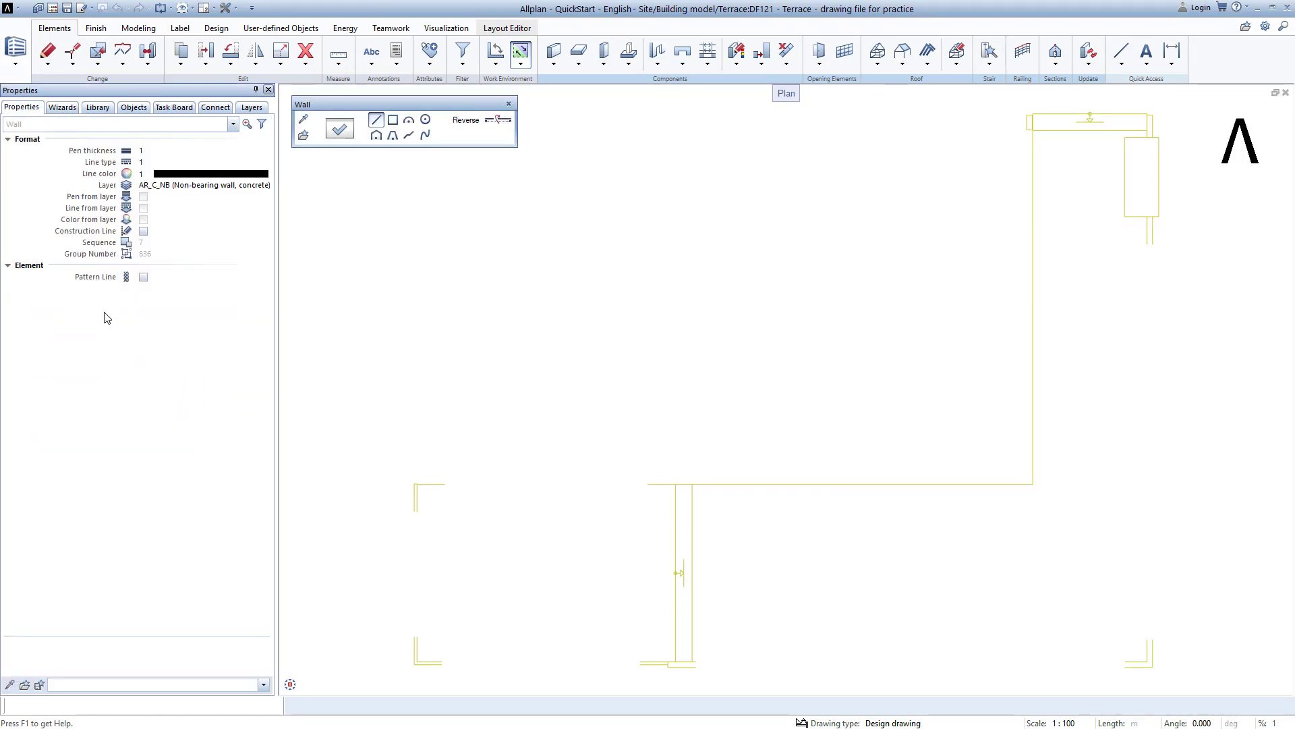
{"action": "scroll", "coordinate": [416, 484], "scroll_direction": "up", "scroll_amount": 5}
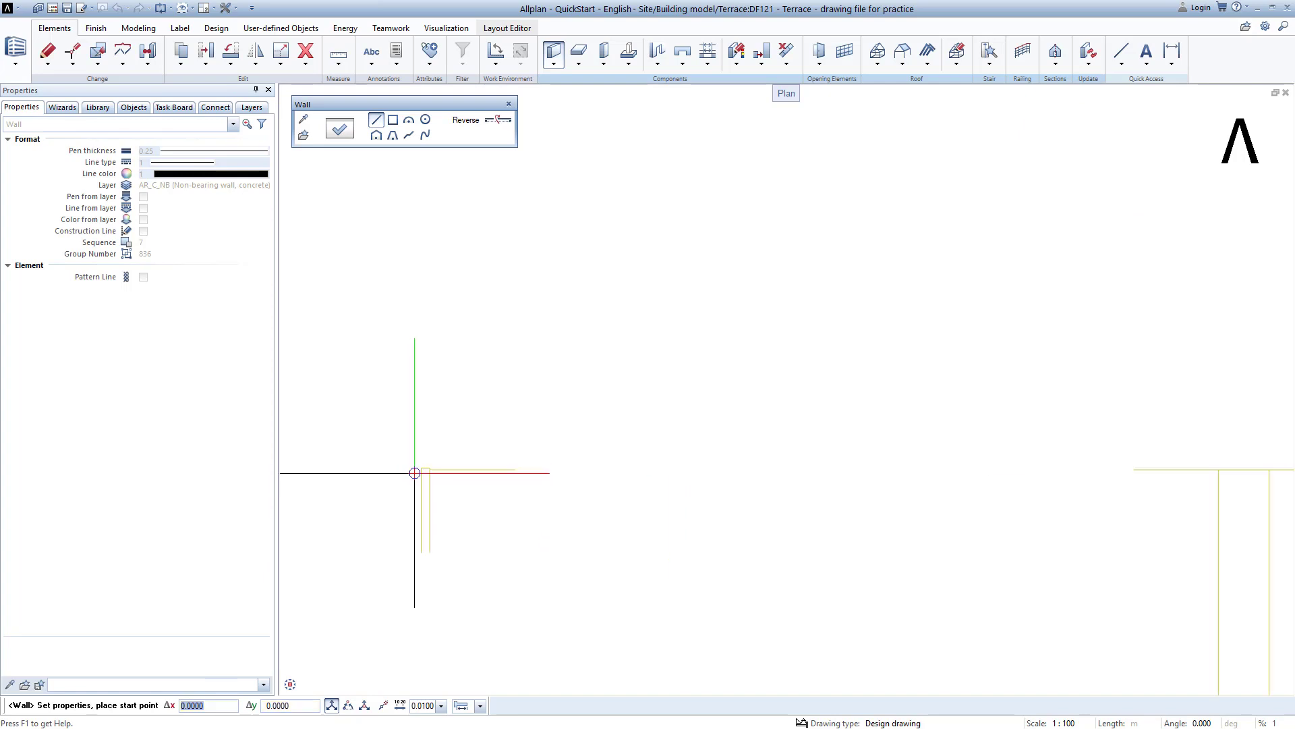
{"action": "left_click", "coordinate": [421, 468]}
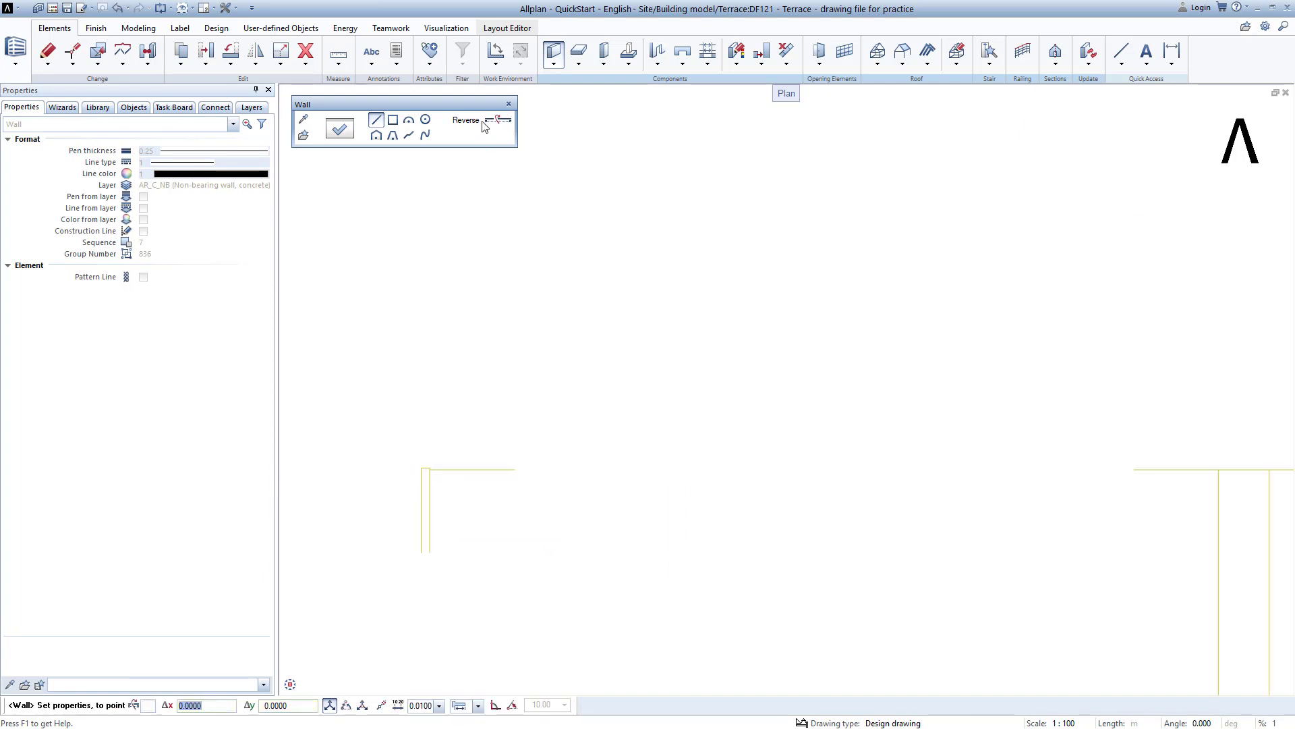
{"action": "middle_click_drag", "start_coordinate": [470, 531], "coordinate": [510, 223]}
{"action": "middle_click_drag", "start_coordinate": [516, 483], "coordinate": [499, 312]}
{"action": "left_click", "coordinate": [444, 529]}
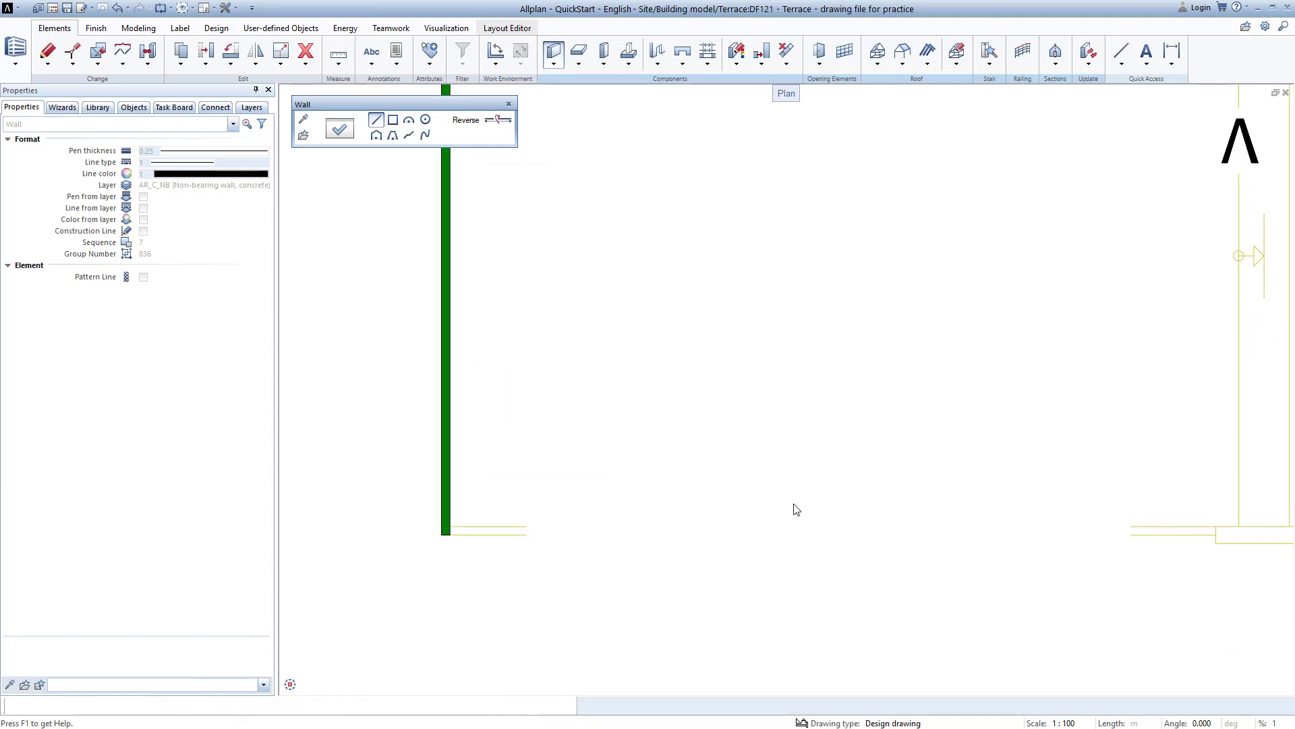
Continue the 10 cm edge stone east along the south side up to the start of the wider outline, and end the wall.
{"action": "middle_click_drag", "start_coordinate": [805, 483], "coordinate": [550, 456]}
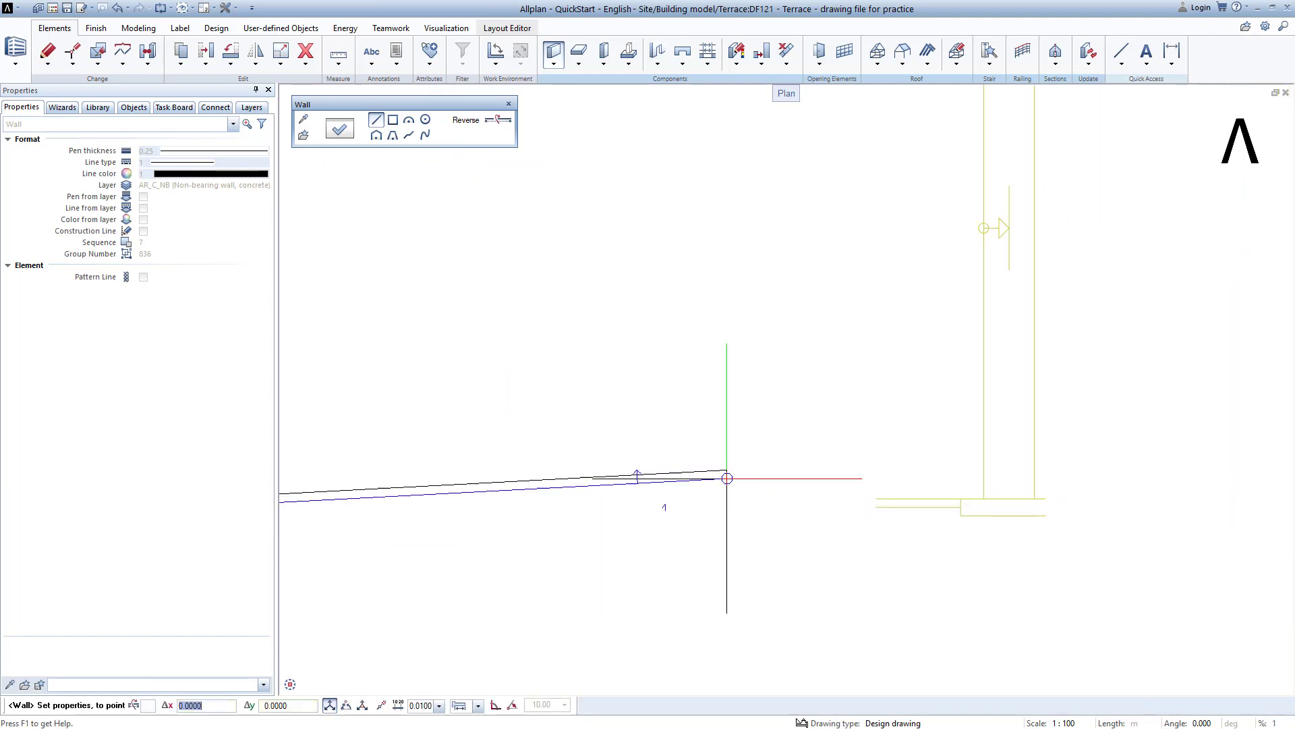
{"action": "left_click", "coordinate": [961, 507]}
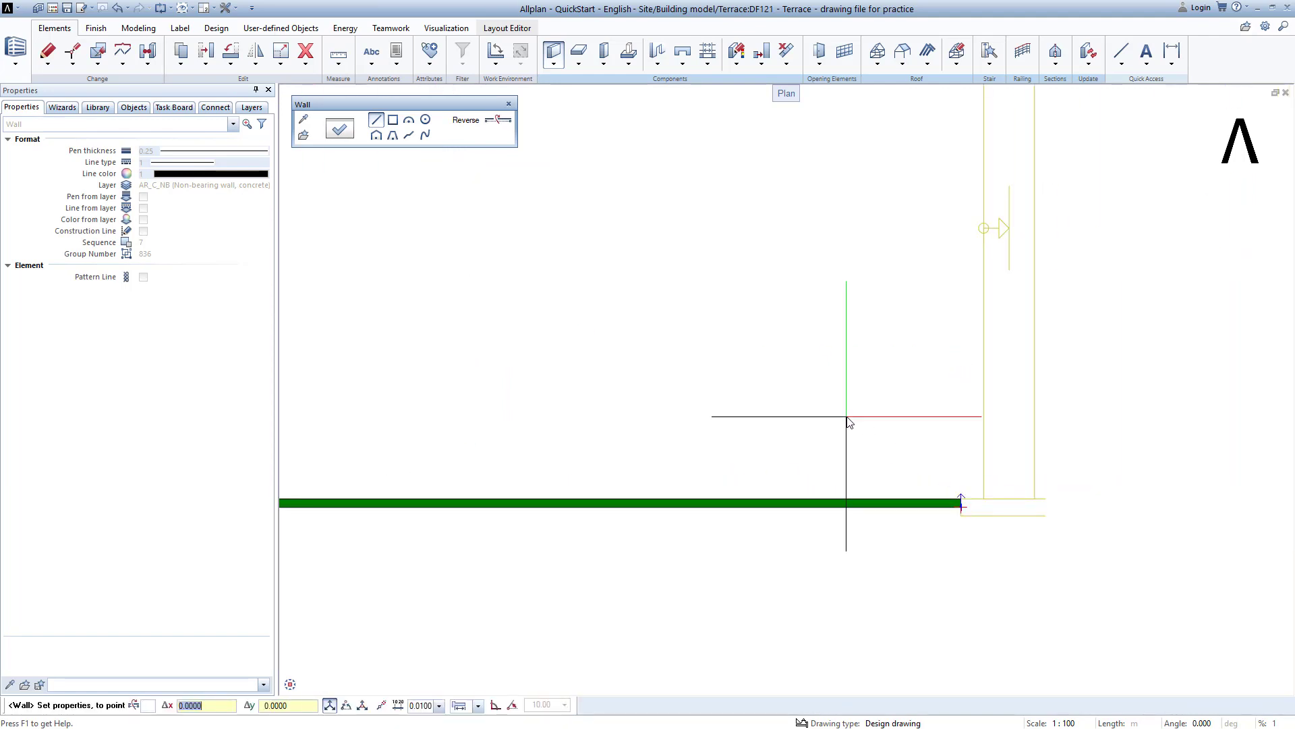
{"action": "key", "text": "Escape"}
{"action": "key", "text": "Escape"}
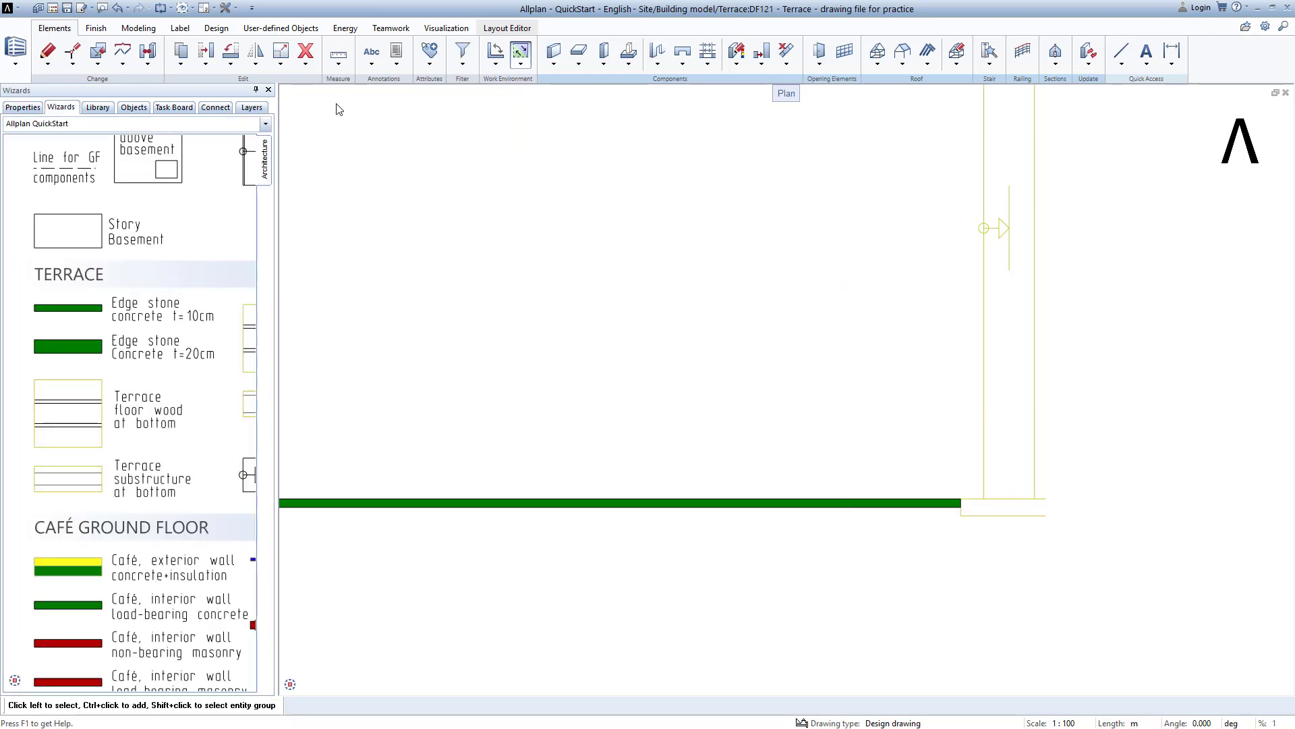
Arrange the workspace as 2 + 1 Animation Window, orbit the animation view to the walls, and set the elevation viewport to southwest isometric.
{"action": "left_click", "coordinate": [213, 9]}
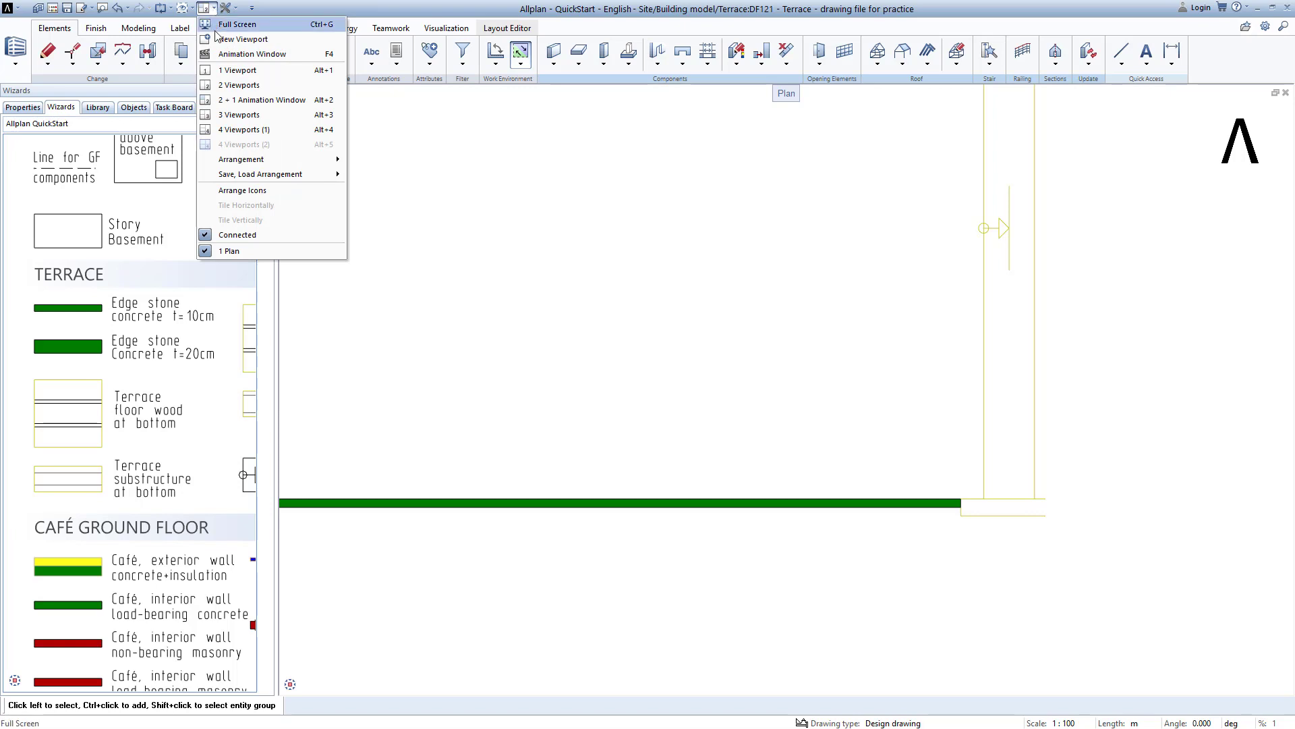
{"action": "left_click", "coordinate": [225, 99]}
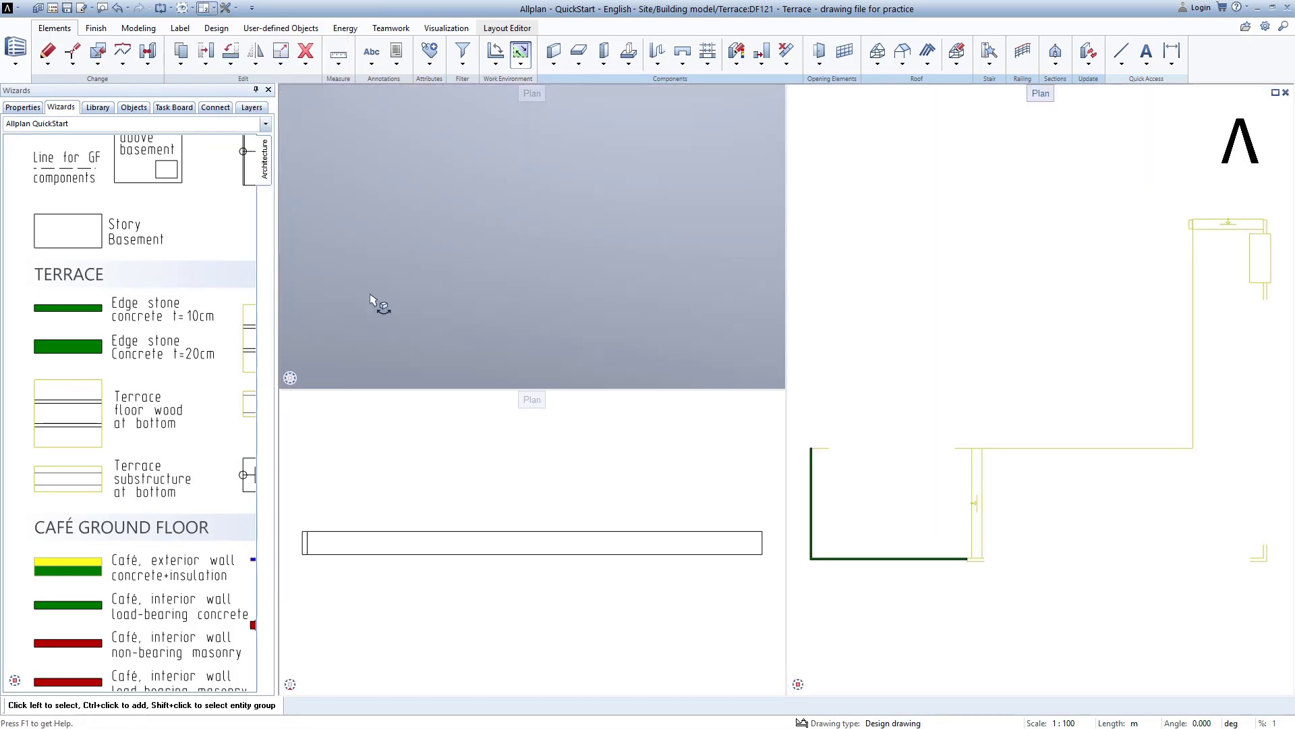
{"action": "left_click_drag", "start_coordinate": [546, 251], "coordinate": [529, 309]}
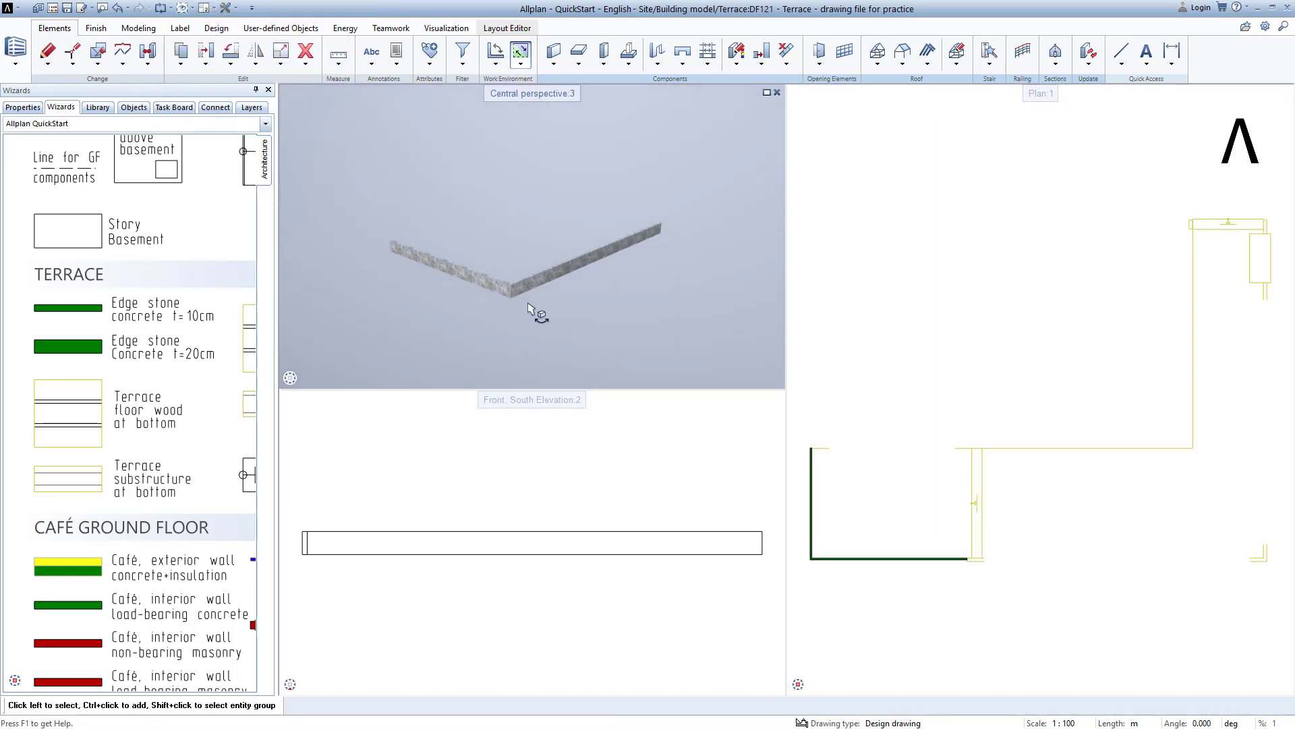
{"action": "left_click", "coordinate": [290, 670]}
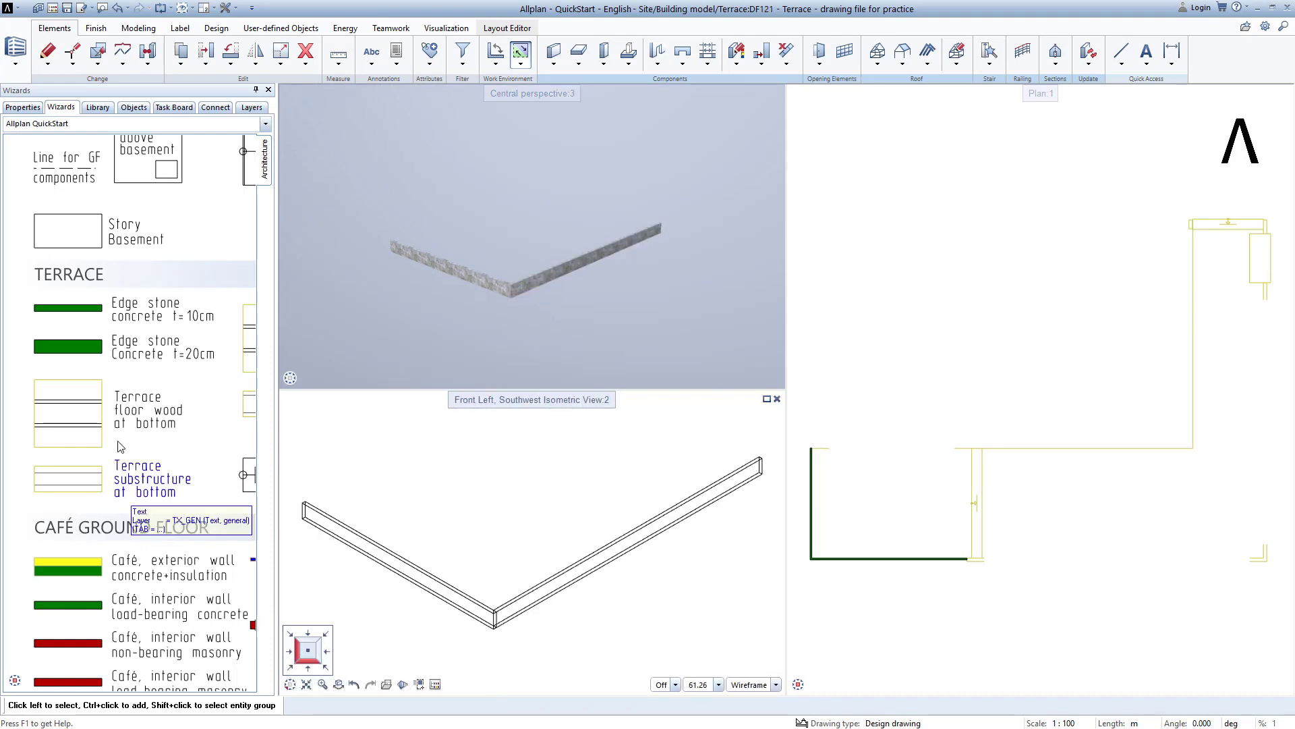
Using the wizard's "Edge stone Concrete t=20cm" wall, draw the south edge from the 10 cm stone's end to the southeast inner corner.
{"action": "left_click", "coordinate": [79, 347]}
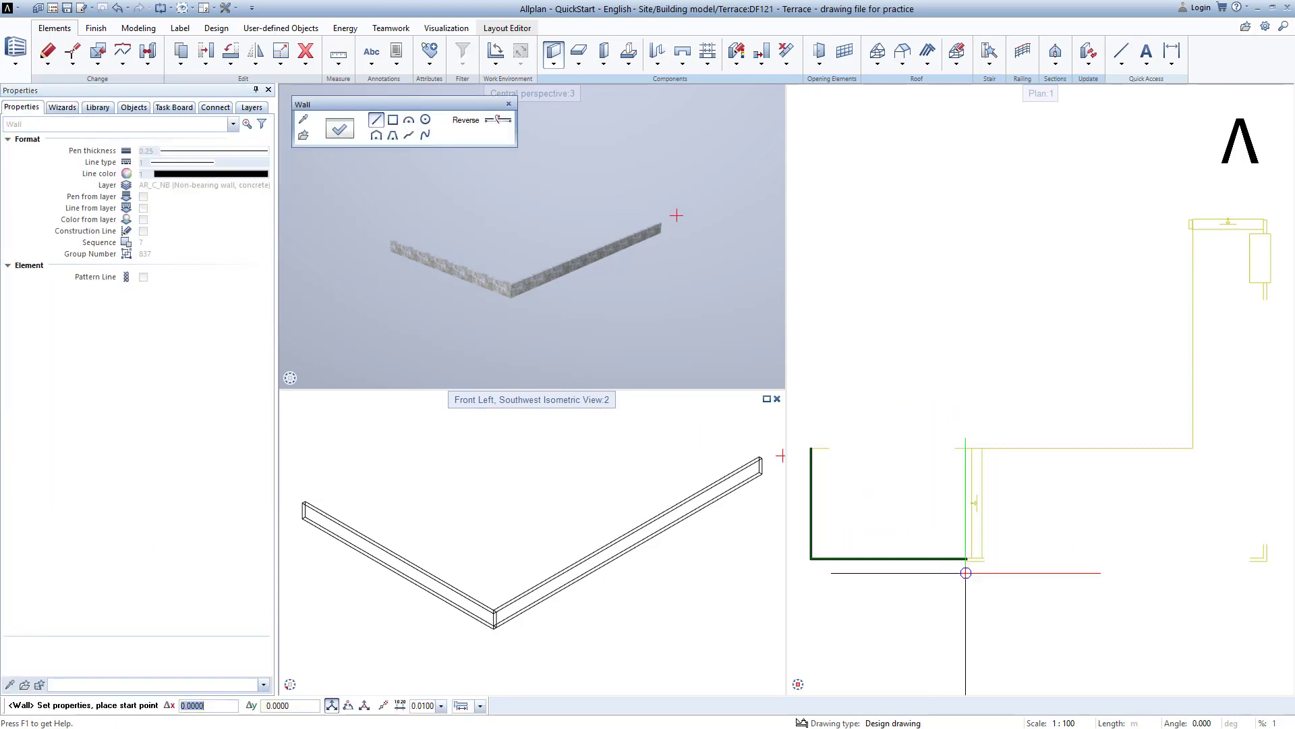
{"action": "scroll", "coordinate": [958, 560], "scroll_direction": "up", "scroll_amount": 3}
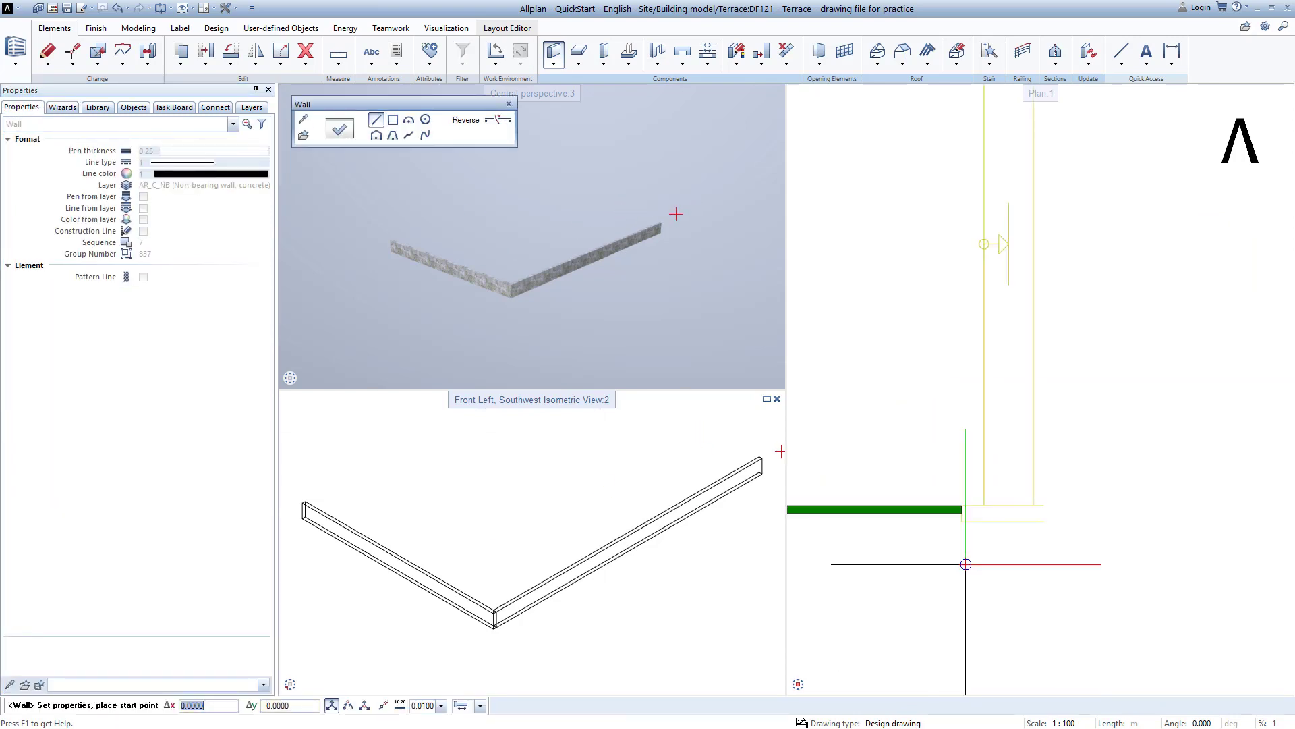
{"action": "left_click", "coordinate": [961, 506]}
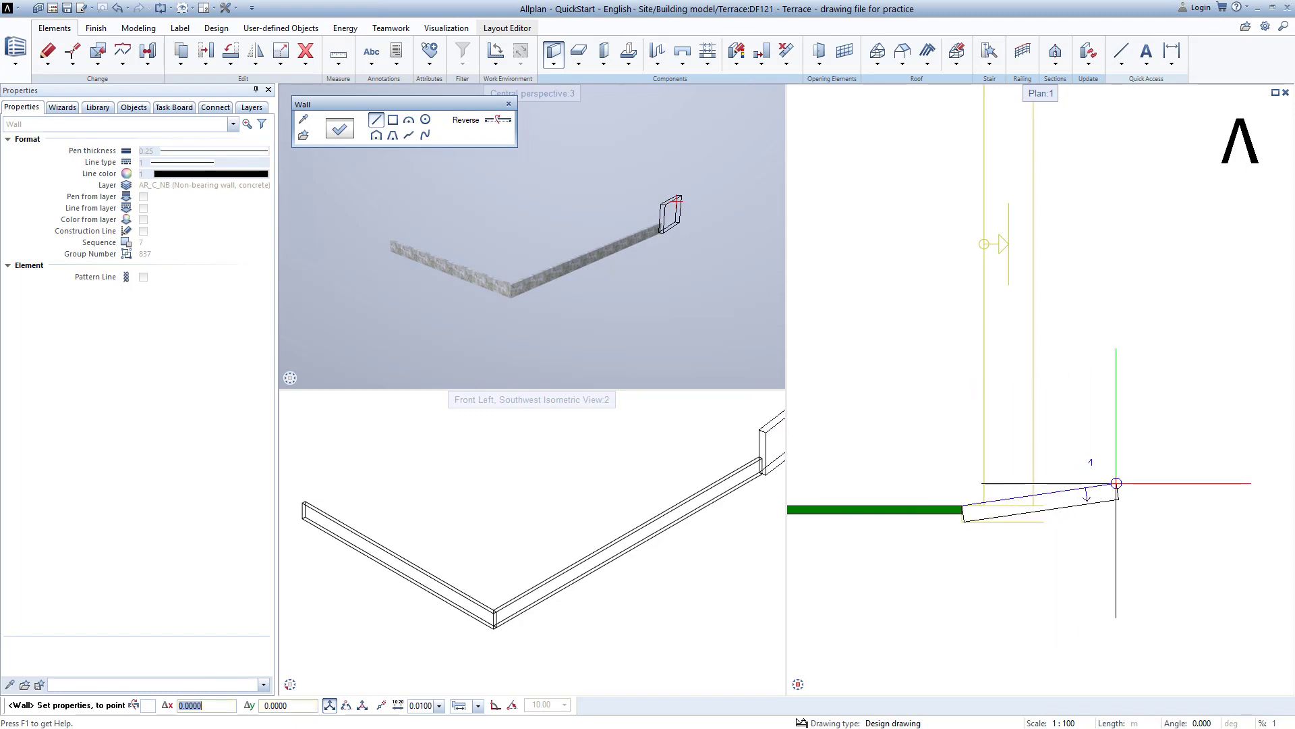
{"action": "scroll", "coordinate": [1147, 483], "scroll_direction": "down", "scroll_amount": 3}
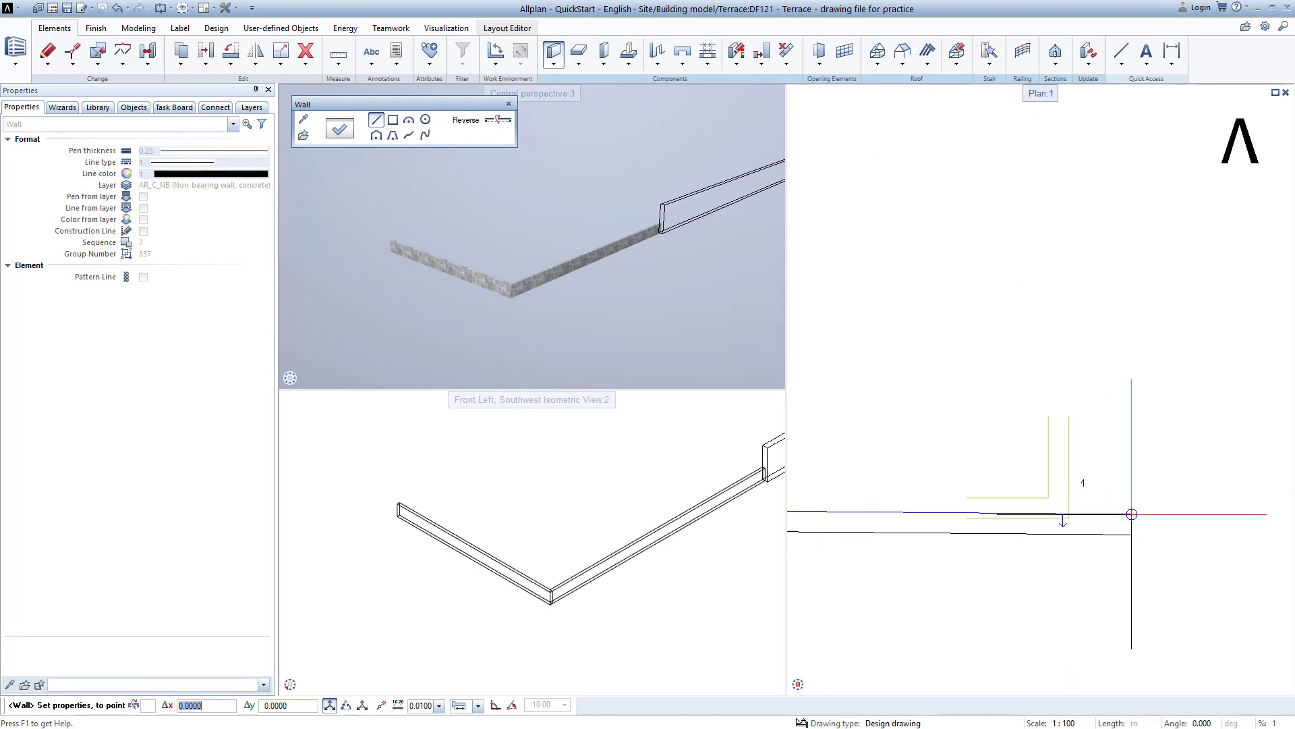
{"action": "left_click", "coordinate": [1059, 508]}
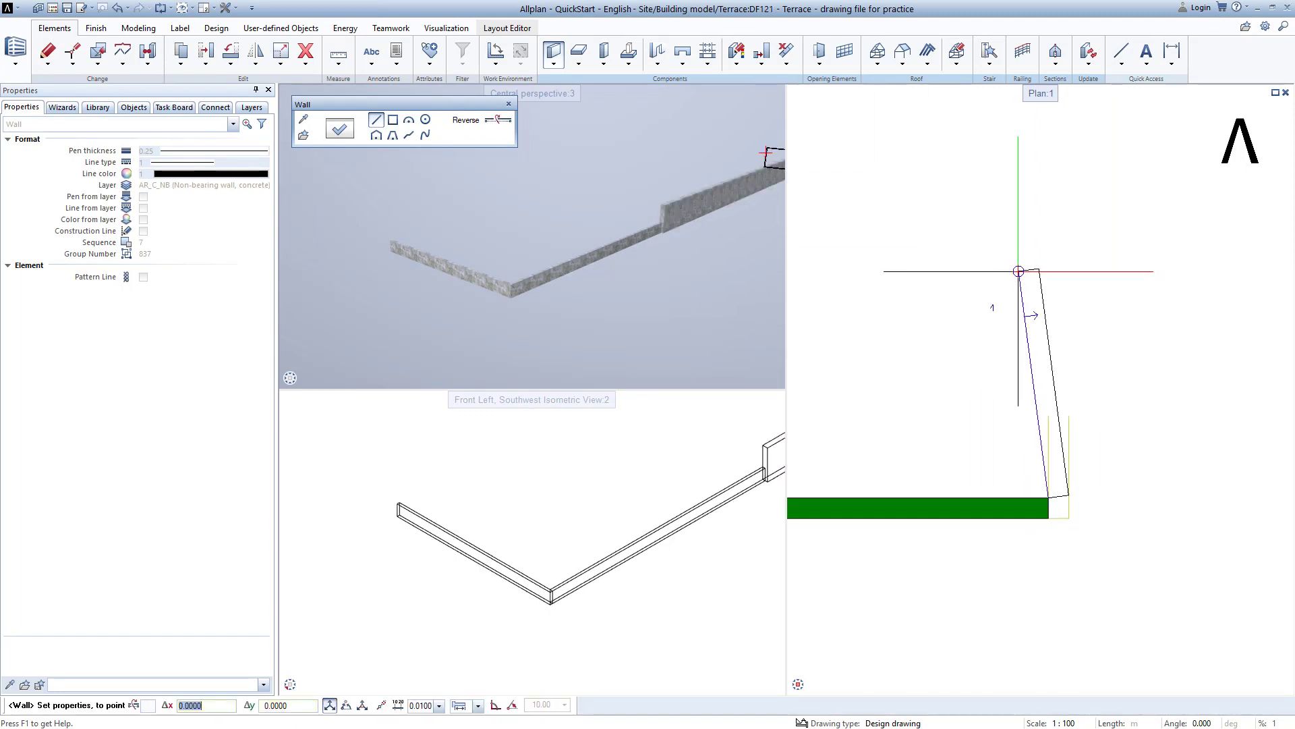
Continue the 20 cm edge stone north along the east side up to the lower edge of the rectangular outline.
{"action": "scroll", "coordinate": [1018, 269], "scroll_direction": "down", "scroll_amount": 3}
{"action": "middle_click_drag", "start_coordinate": [1032, 324], "coordinate": [1025, 614]}
{"action": "middle_click_drag", "start_coordinate": [1038, 350], "coordinate": [1027, 487]}
{"action": "scroll", "coordinate": [1017, 214], "scroll_direction": "up", "scroll_amount": 3}
{"action": "left_click", "coordinate": [1023, 270]}
{"action": "key", "text": "Escape"}
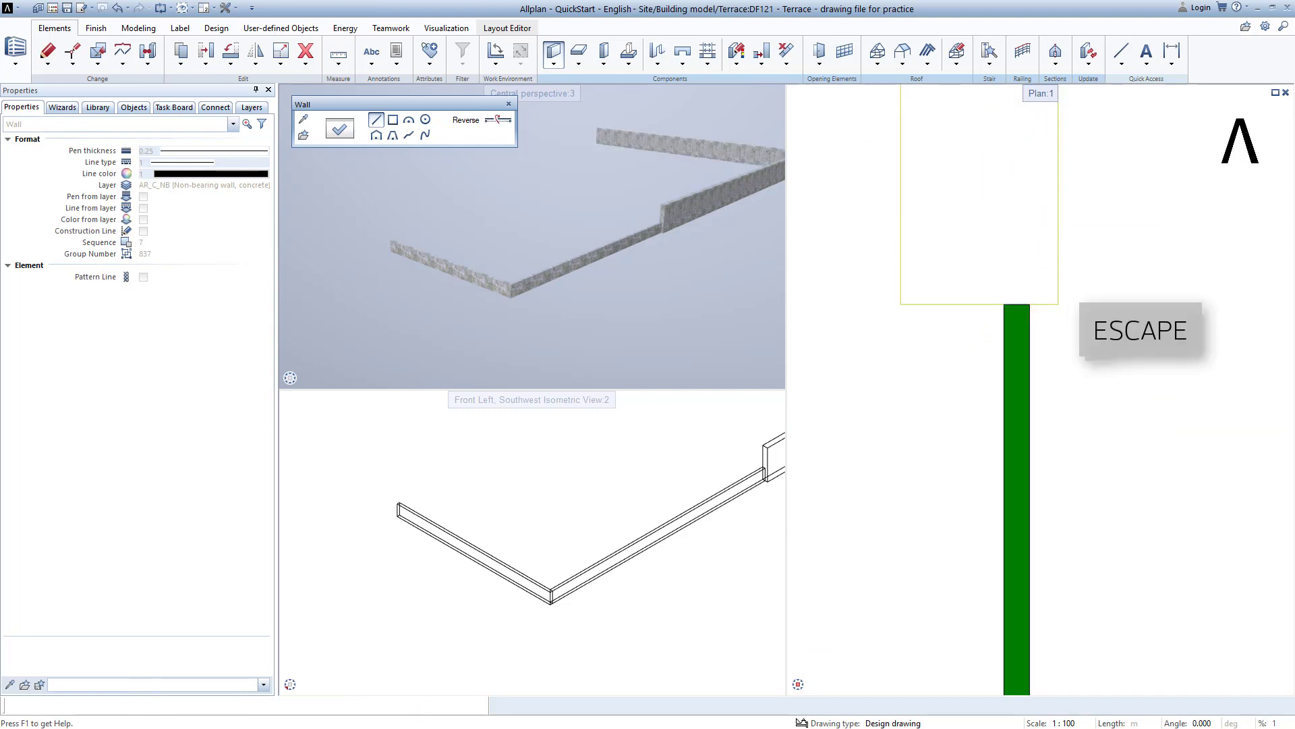
Draw a short 20 cm edge stone from the rectangle's upper edge to the top of the northeast outline.
{"action": "scroll", "coordinate": [1006, 207], "scroll_direction": "up", "scroll_amount": 5}
{"action": "left_click", "coordinate": [1011, 283]}
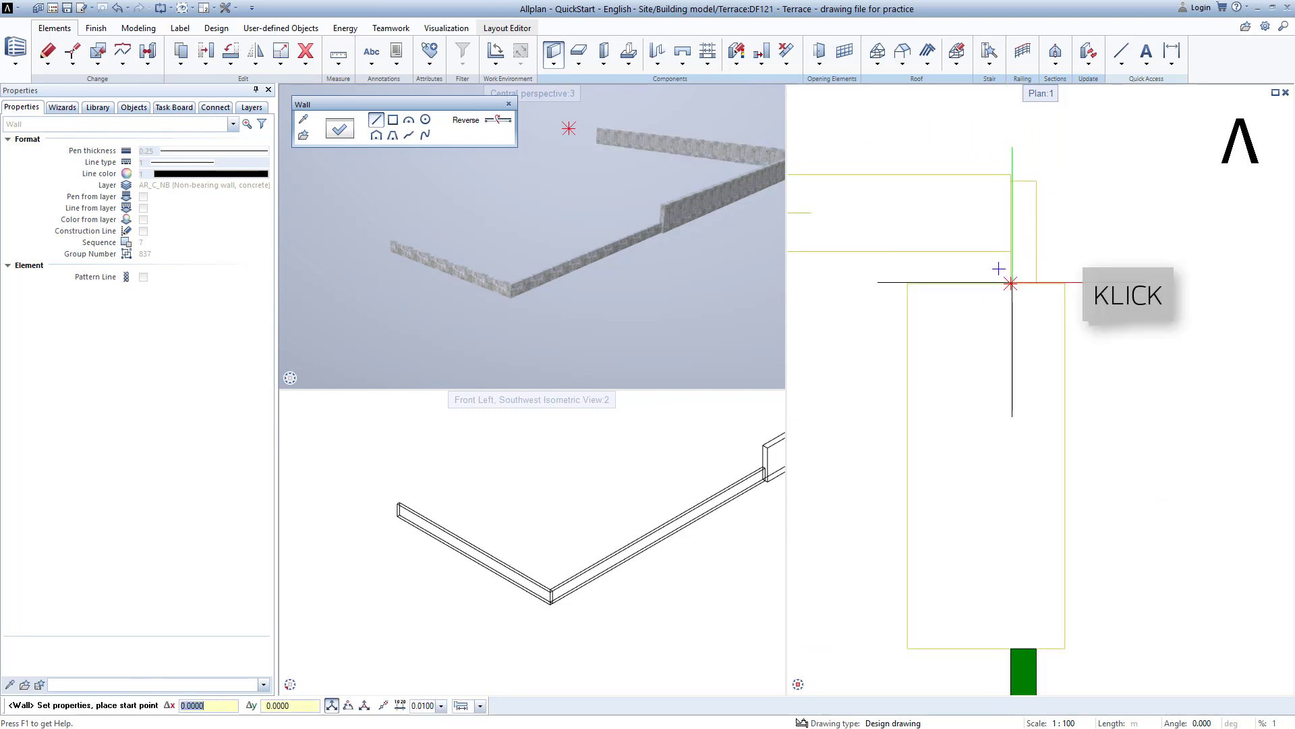
{"action": "left_click", "coordinate": [1013, 182]}
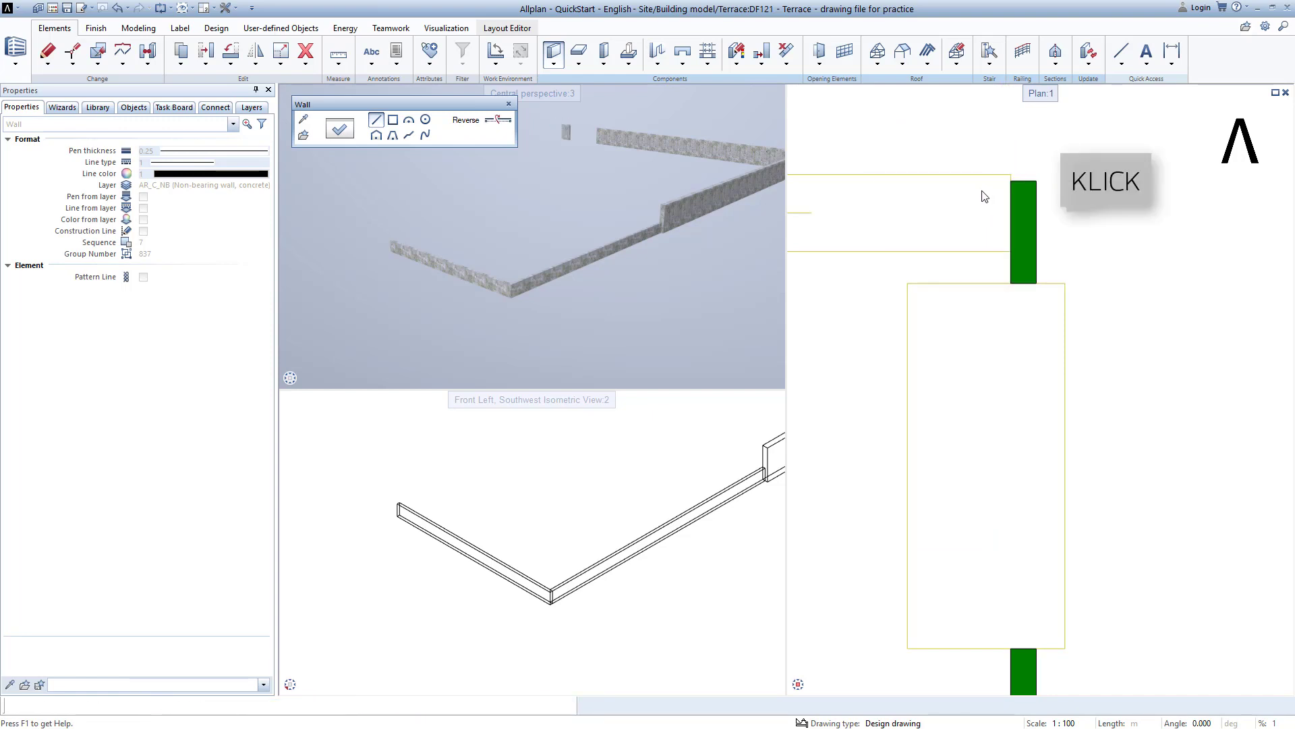
{"action": "key", "text": "Escape"}
Draw a short 20 cm edge stone at the west end of the north strip, end the wall, and fit the whole model in the viewports.
{"action": "middle_click_drag", "start_coordinate": [900, 224], "coordinate": [1151, 229]}
{"action": "middle_click_drag", "start_coordinate": [929, 243], "coordinate": [1125, 234]}
{"action": "left_click", "coordinate": [940, 233]}
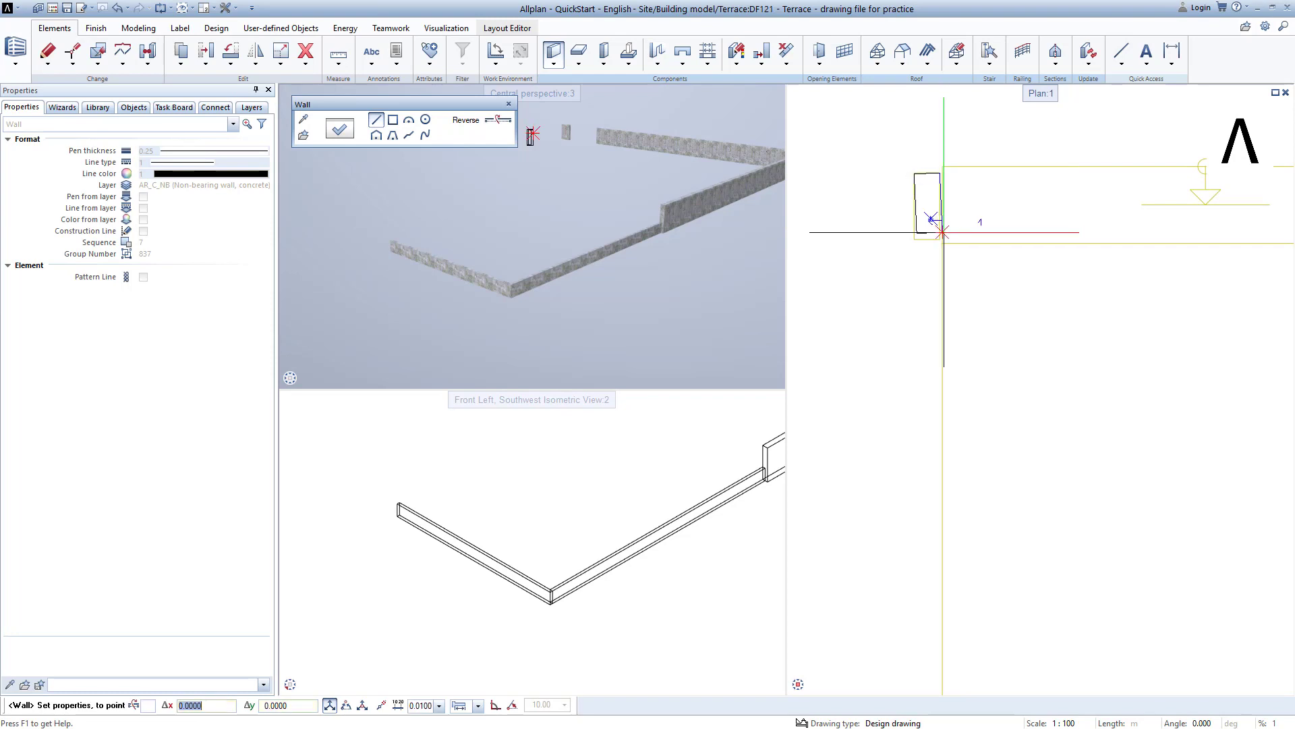
{"action": "left_click", "coordinate": [940, 173]}
{"action": "key", "text": "Escape"}
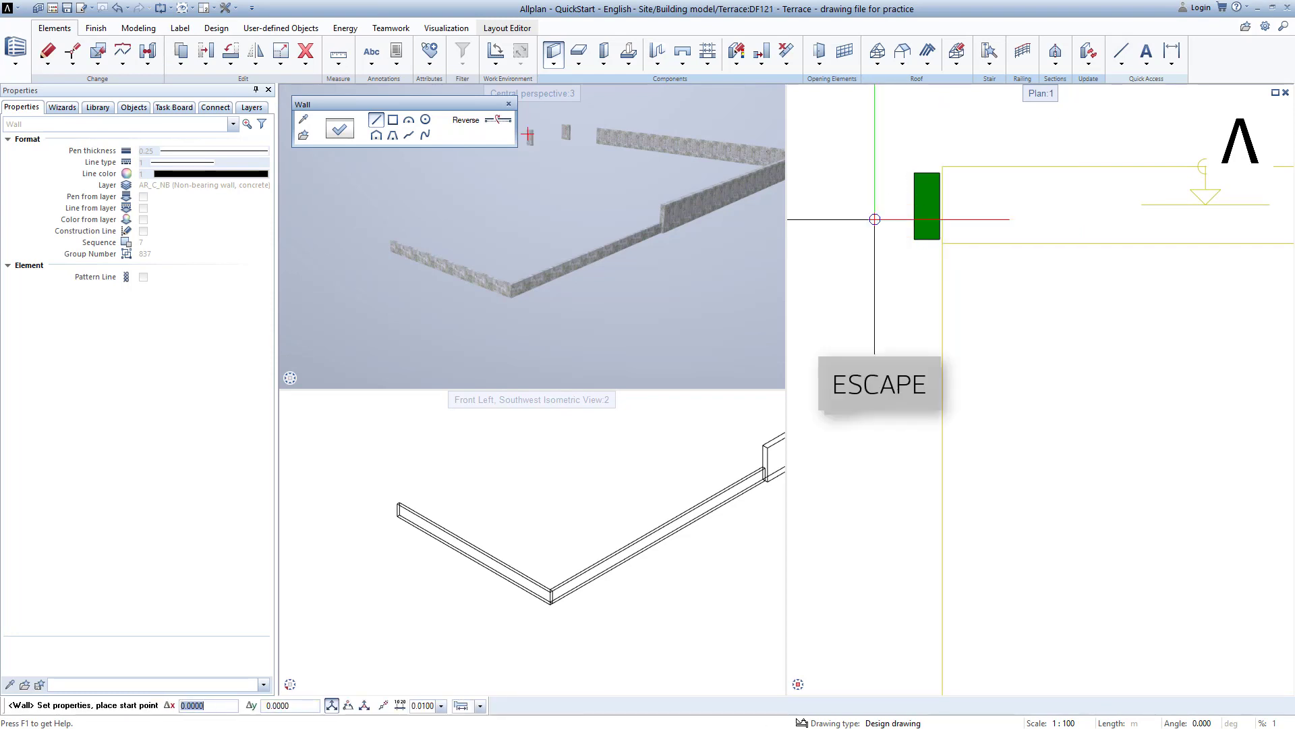
{"action": "key", "text": "Escape"}
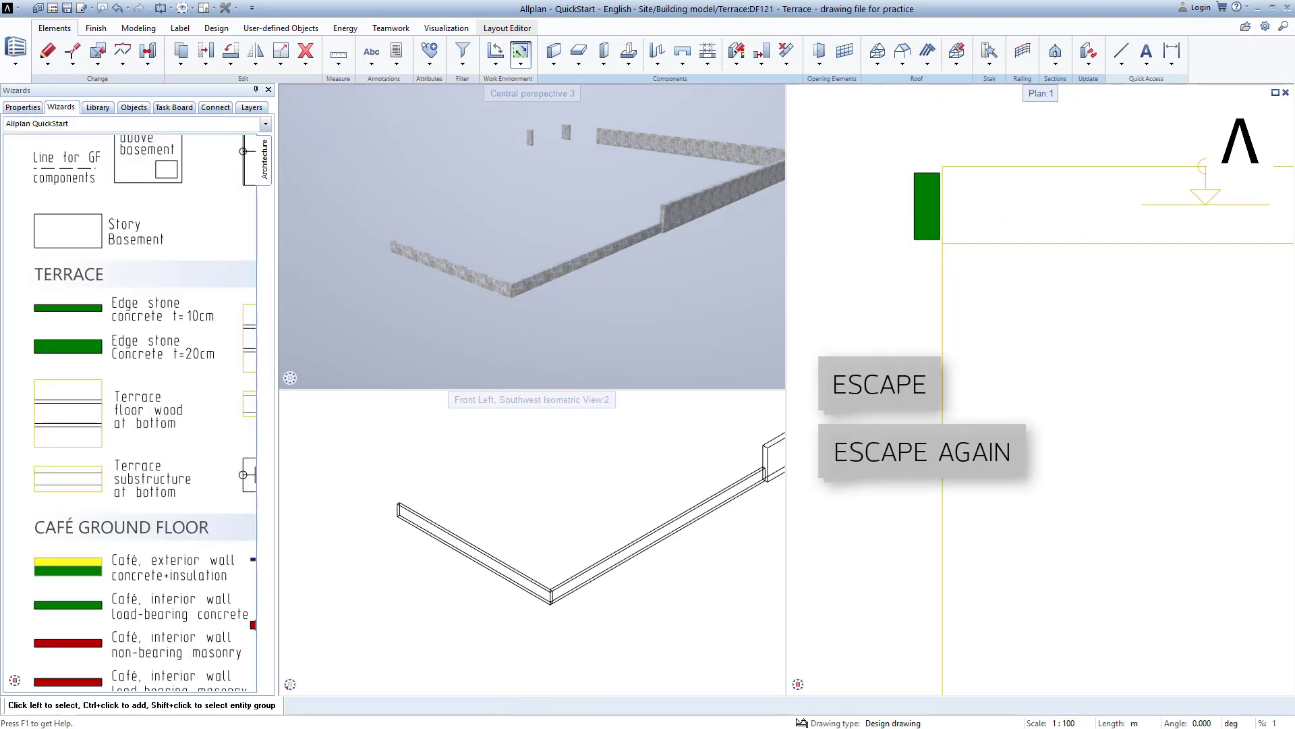
{"action": "left_click", "coordinate": [799, 683]}
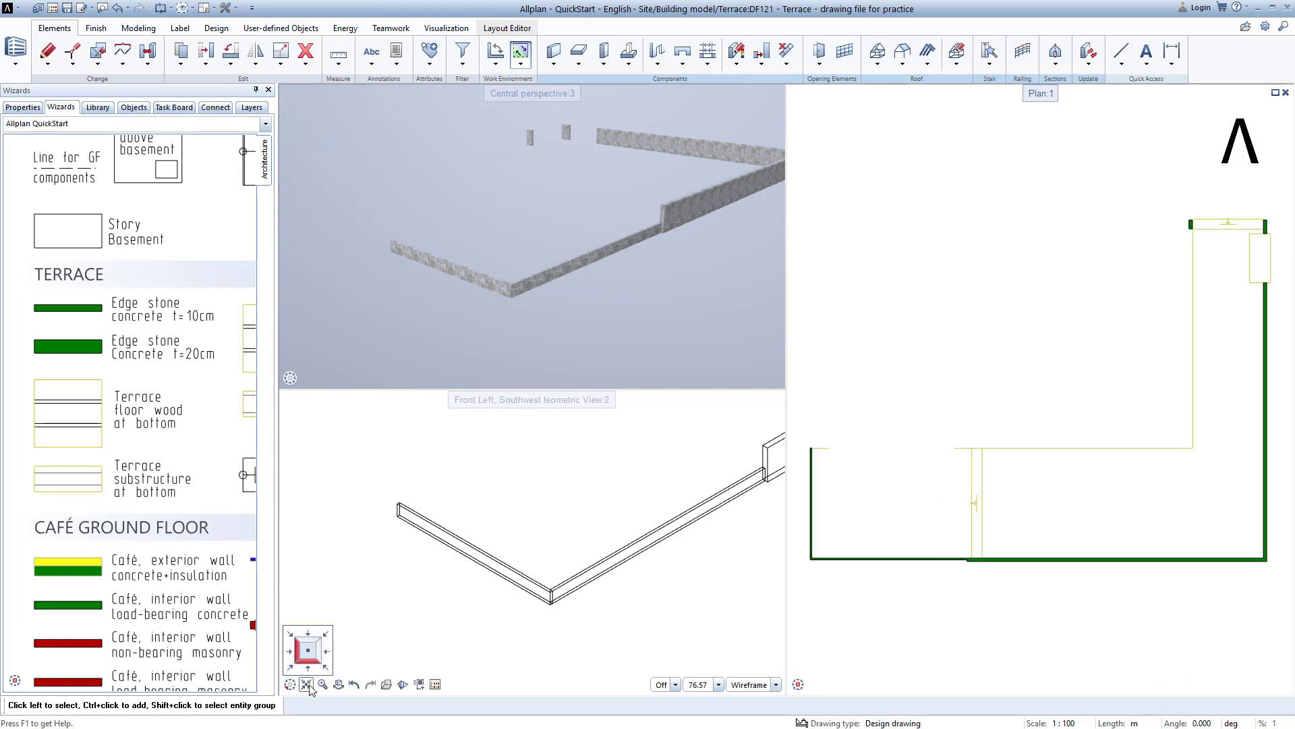
{"action": "left_click", "coordinate": [307, 684]}
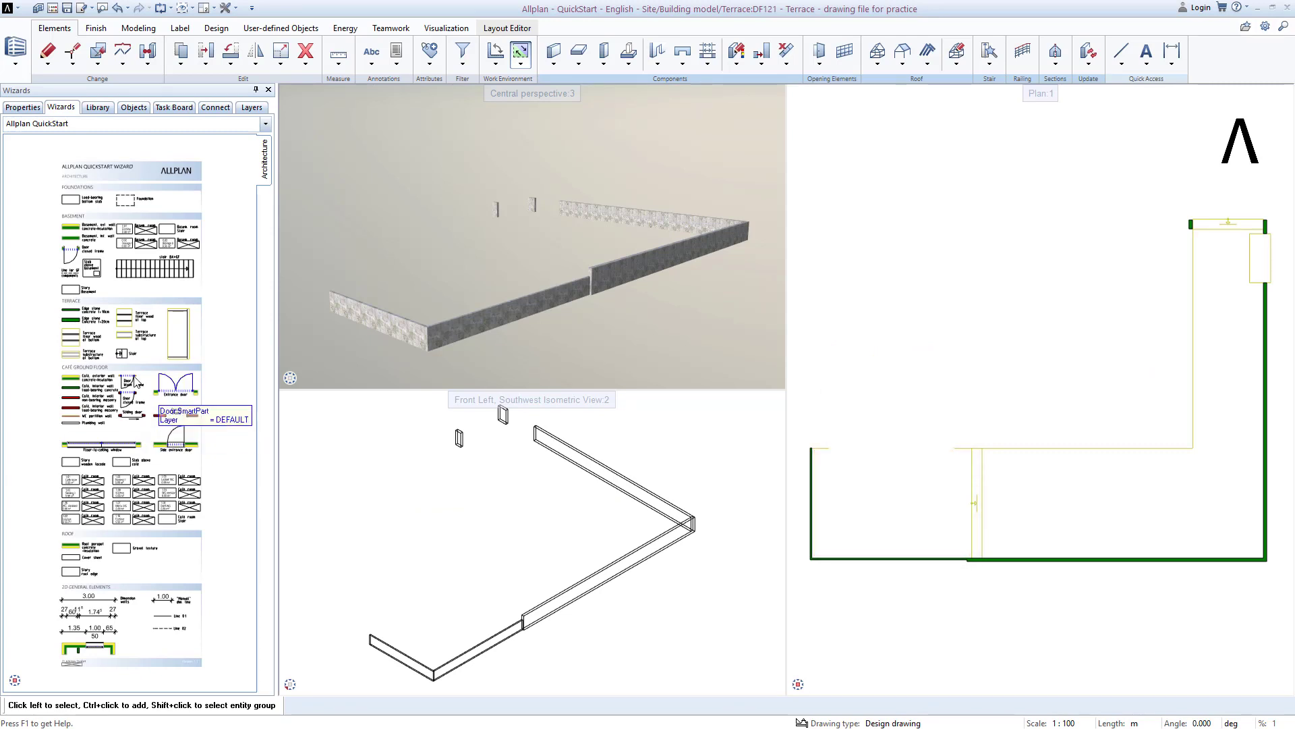
Using the wizard's "Terrace floor wood at bottom" rafters, outline the lower western area from its northwest inner corner to the narrow strip's southwest corner.
{"action": "scroll", "coordinate": [72, 343], "scroll_direction": "up", "scroll_amount": 3}
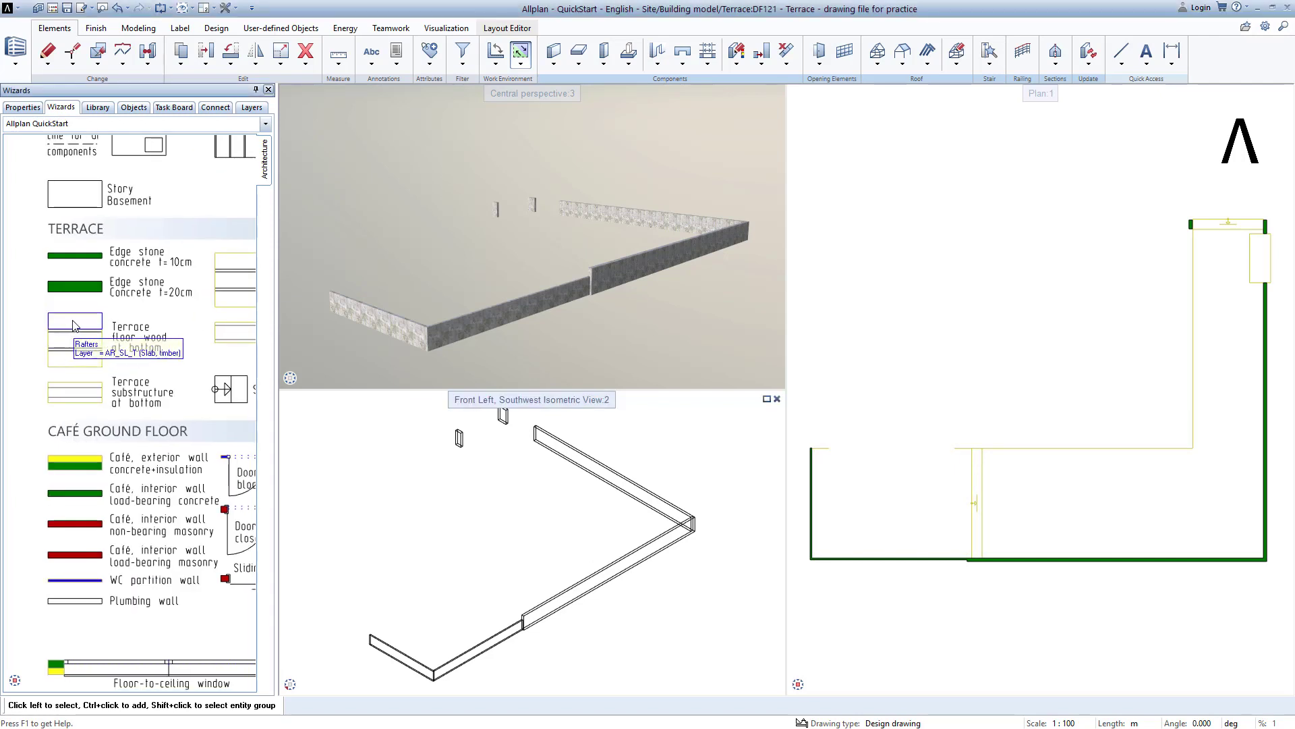
{"action": "left_click", "coordinate": [84, 318]}
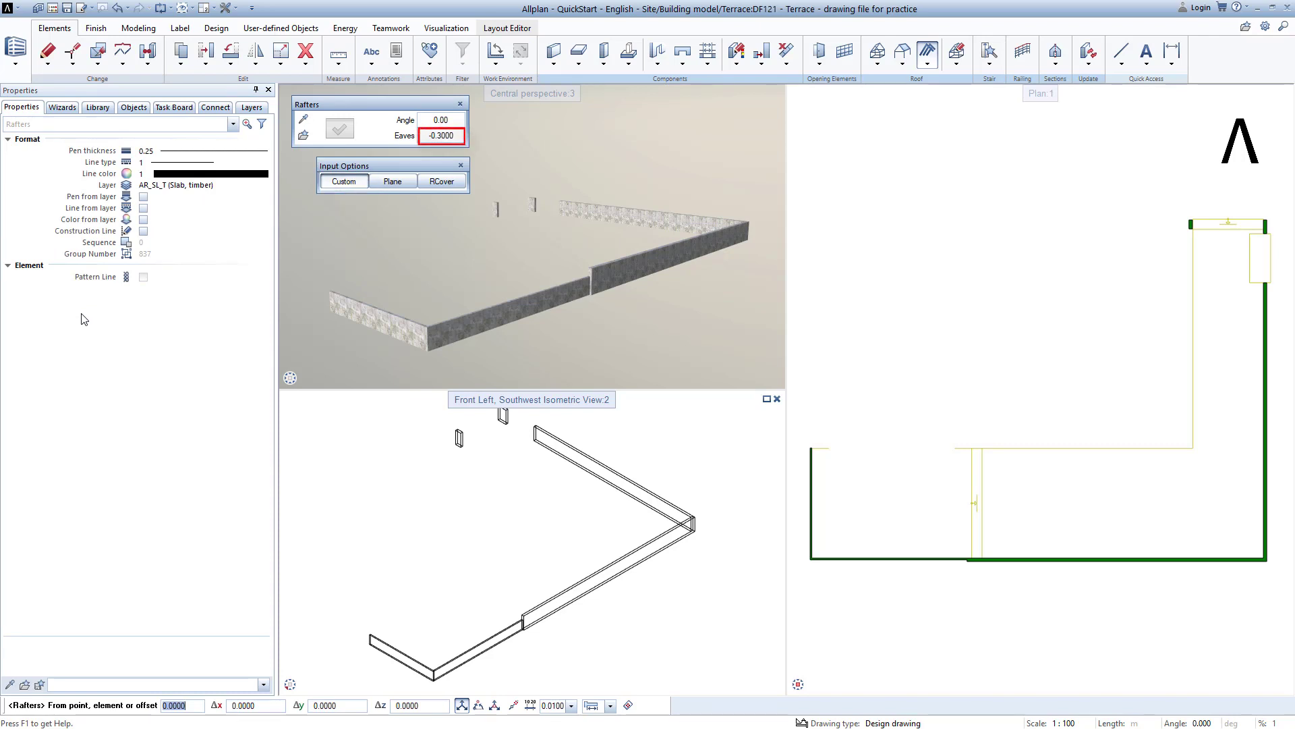
{"action": "scroll", "coordinate": [807, 454], "scroll_direction": "up", "scroll_amount": 4}
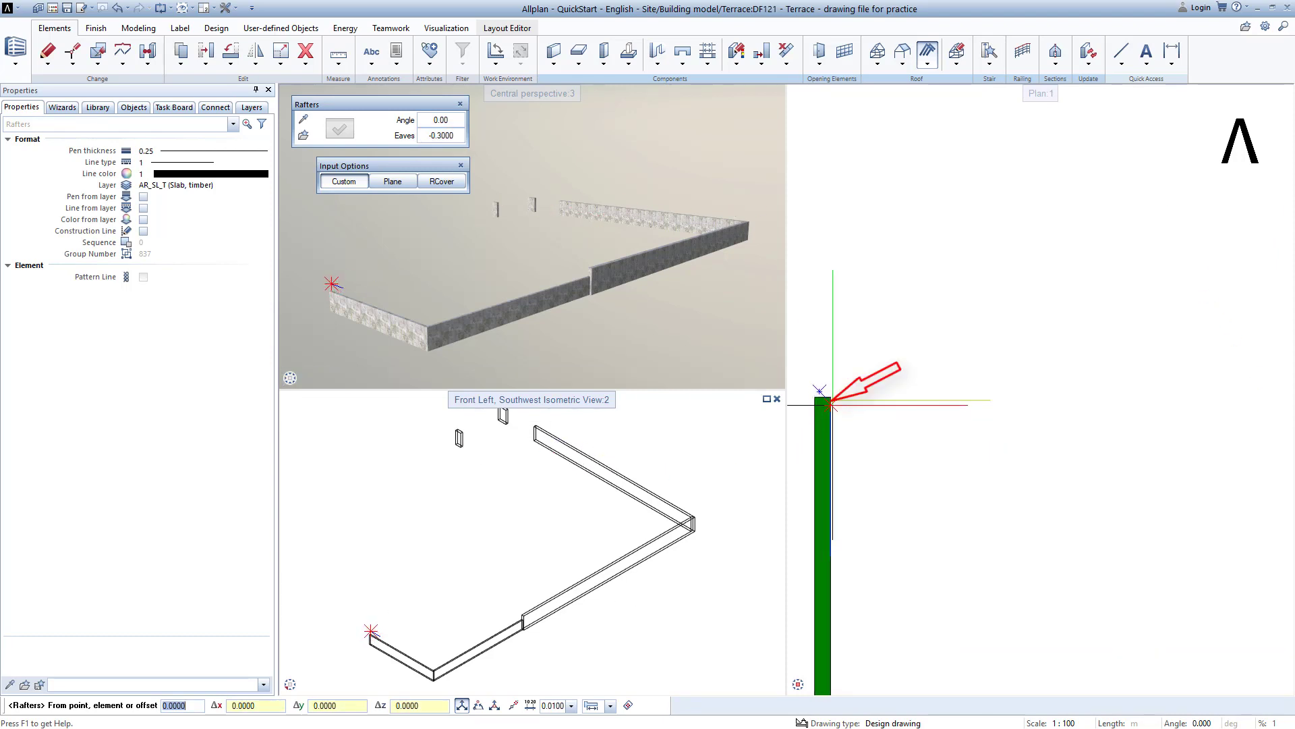
{"action": "left_click", "coordinate": [831, 398]}
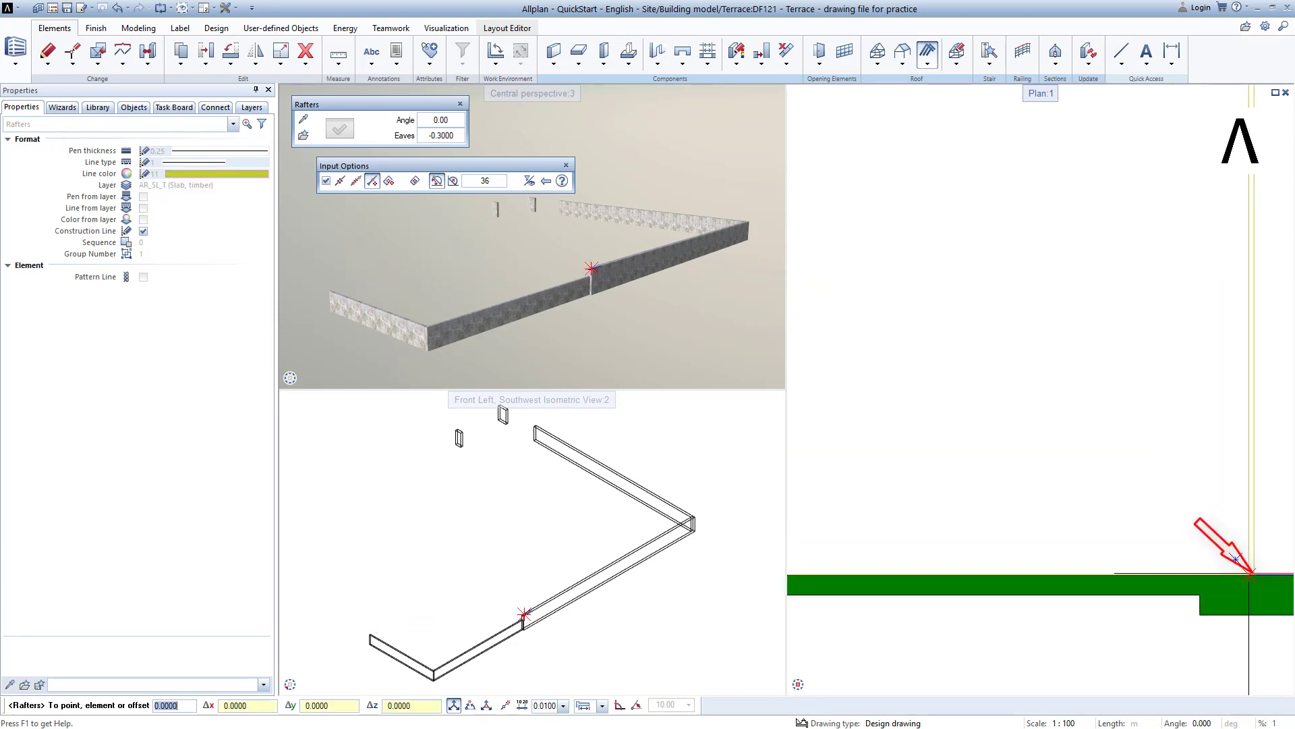
{"action": "left_click", "coordinate": [1254, 575]}
{"action": "key", "text": "Escape"}
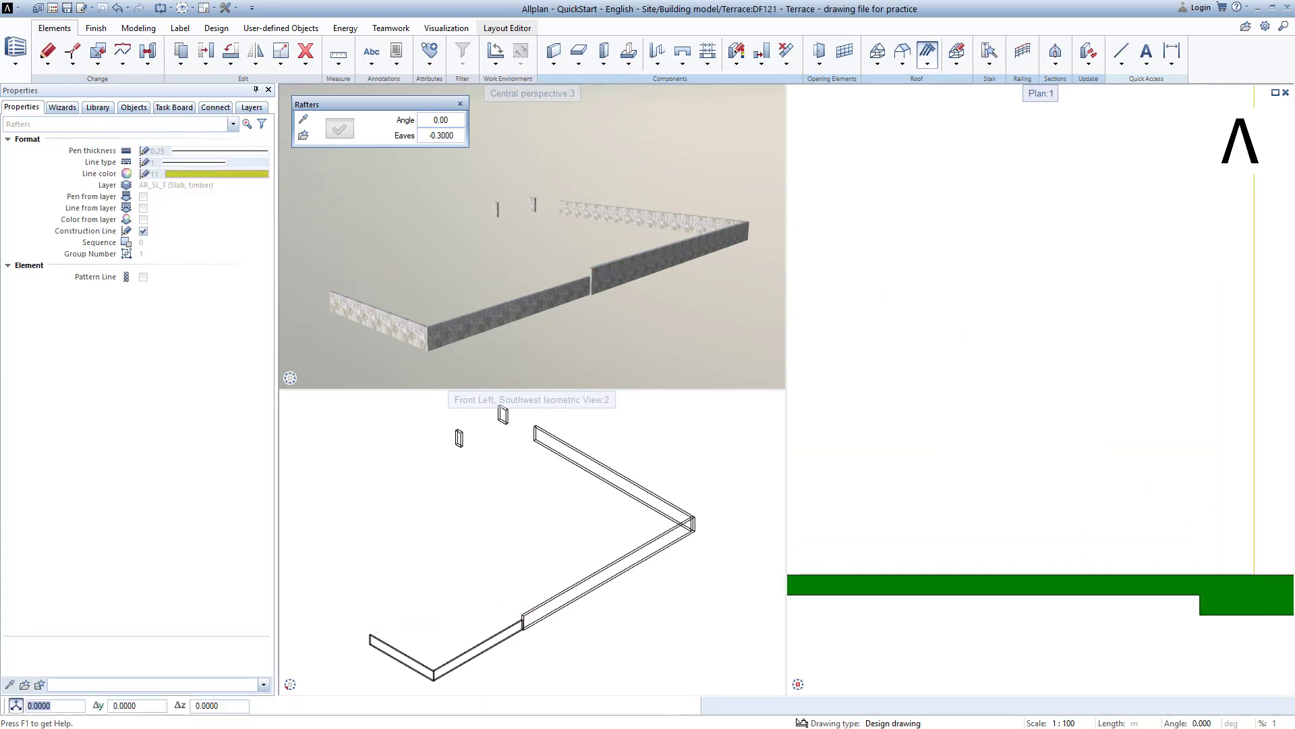
Set the inner edge of the western edge stone as the reference line for the lower floor's rafters.
{"action": "scroll", "coordinate": [969, 384], "scroll_direction": "down", "scroll_amount": 5}
{"action": "middle_click_drag", "start_coordinate": [969, 389], "coordinate": [1147, 478]}
{"action": "scroll", "coordinate": [1066, 430], "scroll_direction": "down", "scroll_amount": 2}
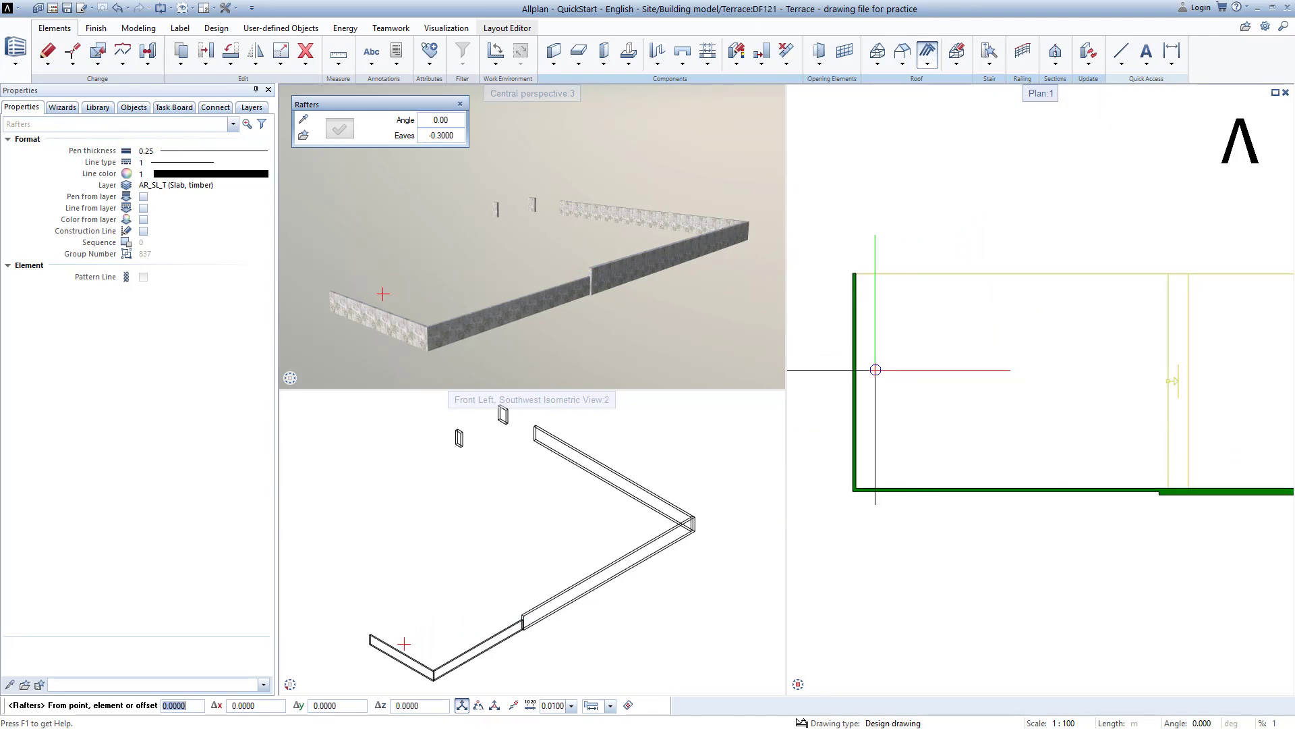
{"action": "left_click", "coordinate": [875, 370]}
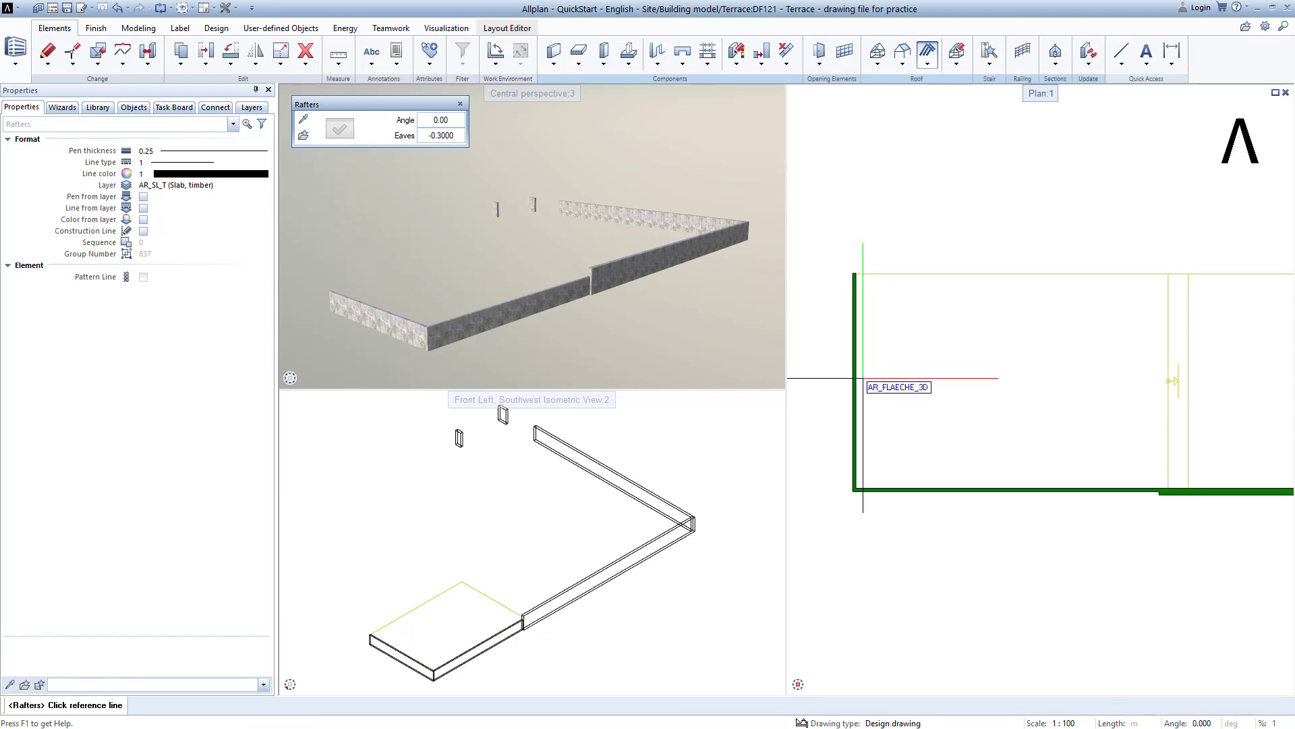
{"action": "scroll", "coordinate": [858, 388], "scroll_direction": "up", "scroll_amount": 2}
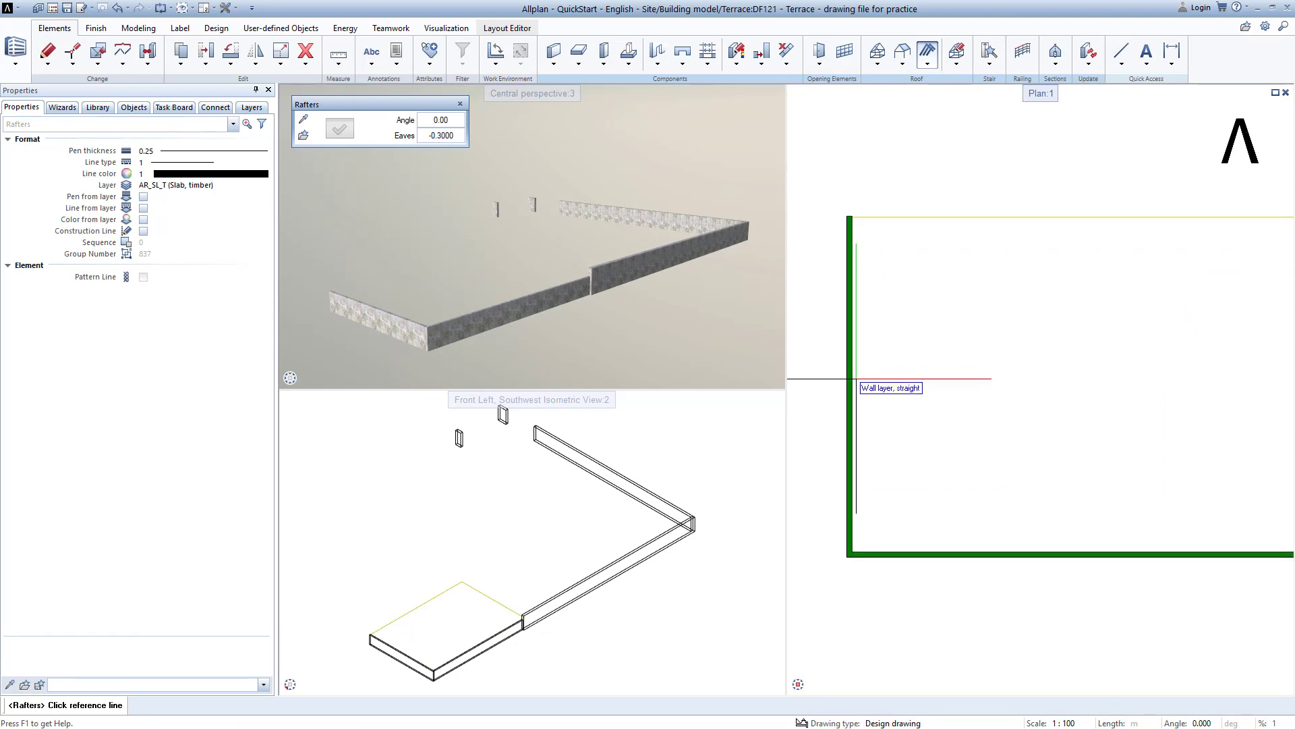
{"action": "key", "text": "Escape"}
{"action": "key", "text": "Return"}
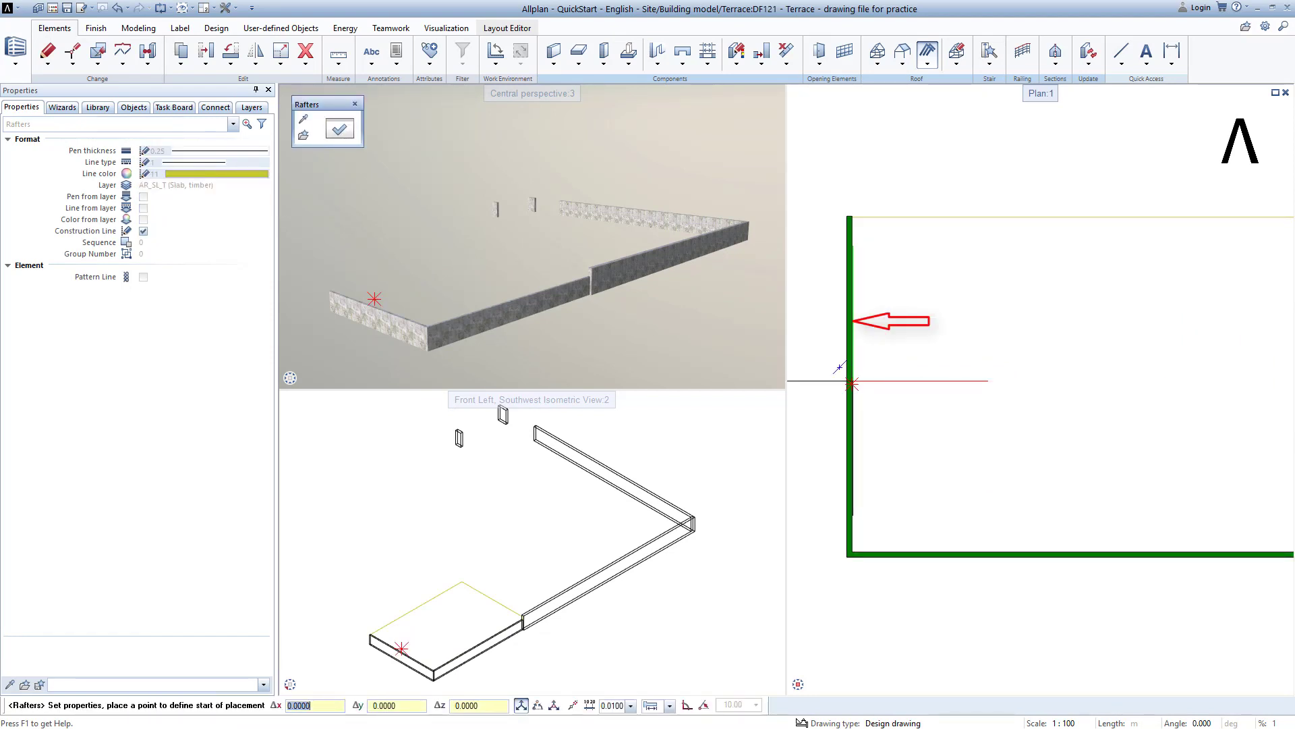
Place the lower floor's rafters from the southwest to the northwest inner corner, save the rafter design, and end the command.
{"action": "scroll", "coordinate": [864, 526], "scroll_direction": "up", "scroll_amount": 2}
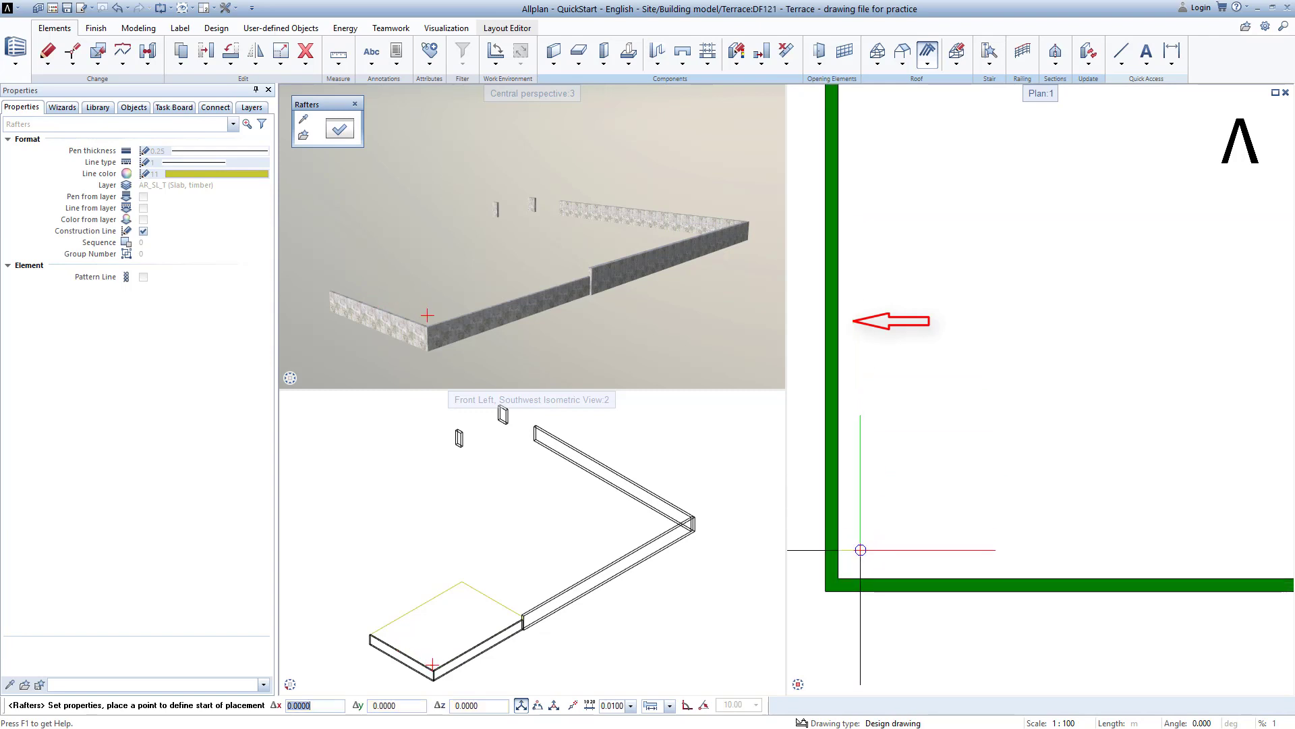
{"action": "left_click", "coordinate": [839, 578]}
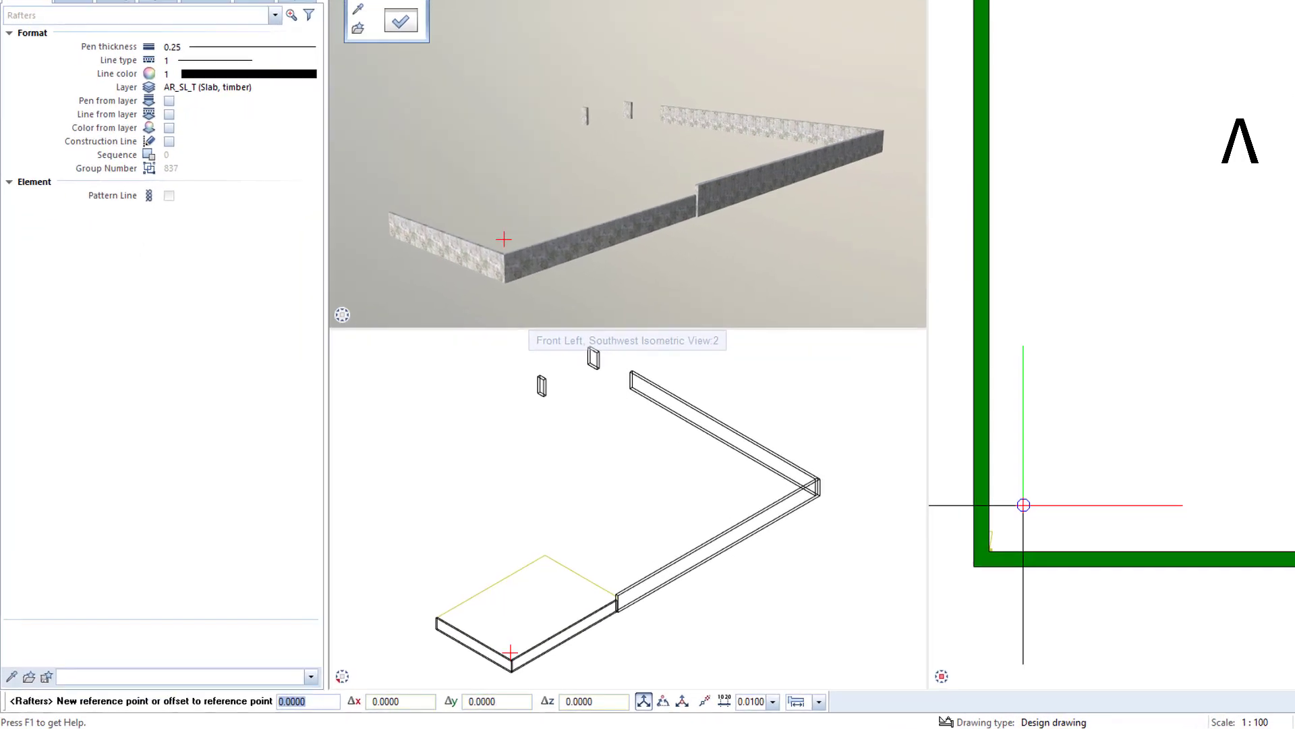
{"action": "key", "text": "Return"}
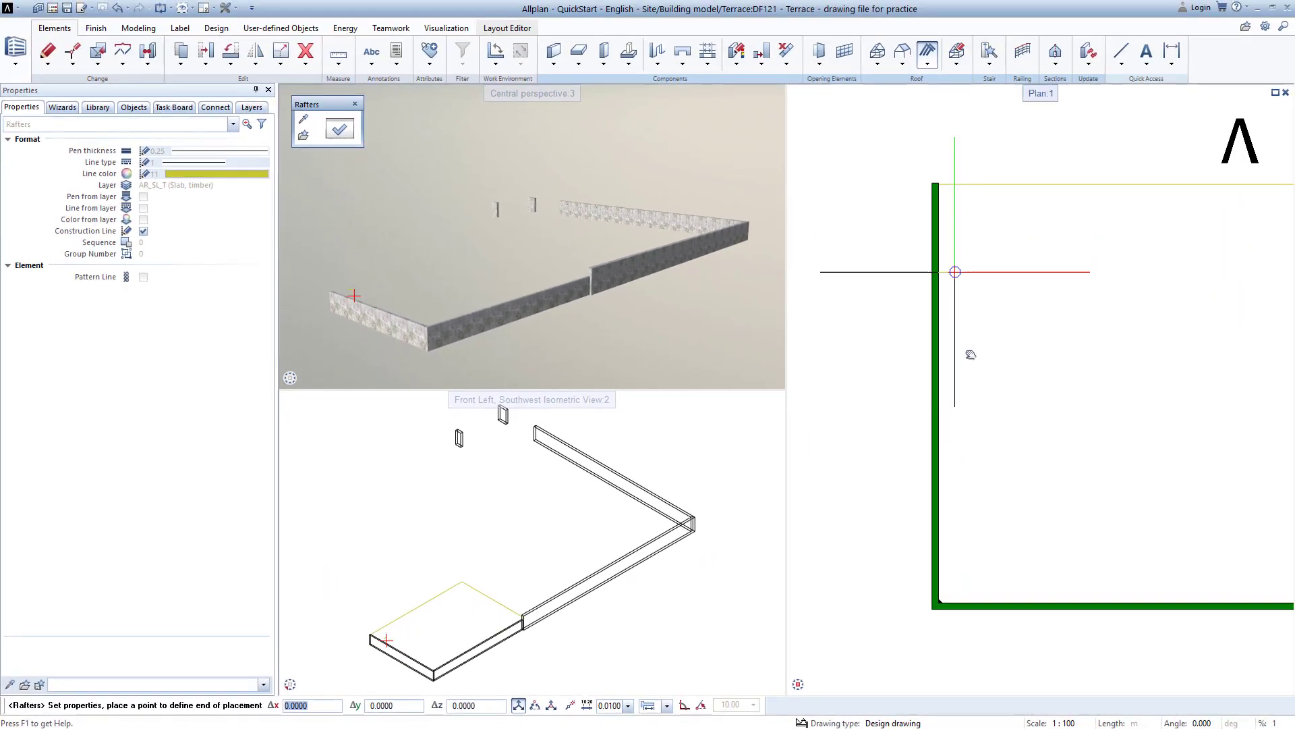
{"action": "scroll", "coordinate": [941, 299], "scroll_direction": "up", "scroll_amount": 3}
{"action": "scroll", "coordinate": [942, 299], "scroll_direction": "up", "scroll_amount": 1}
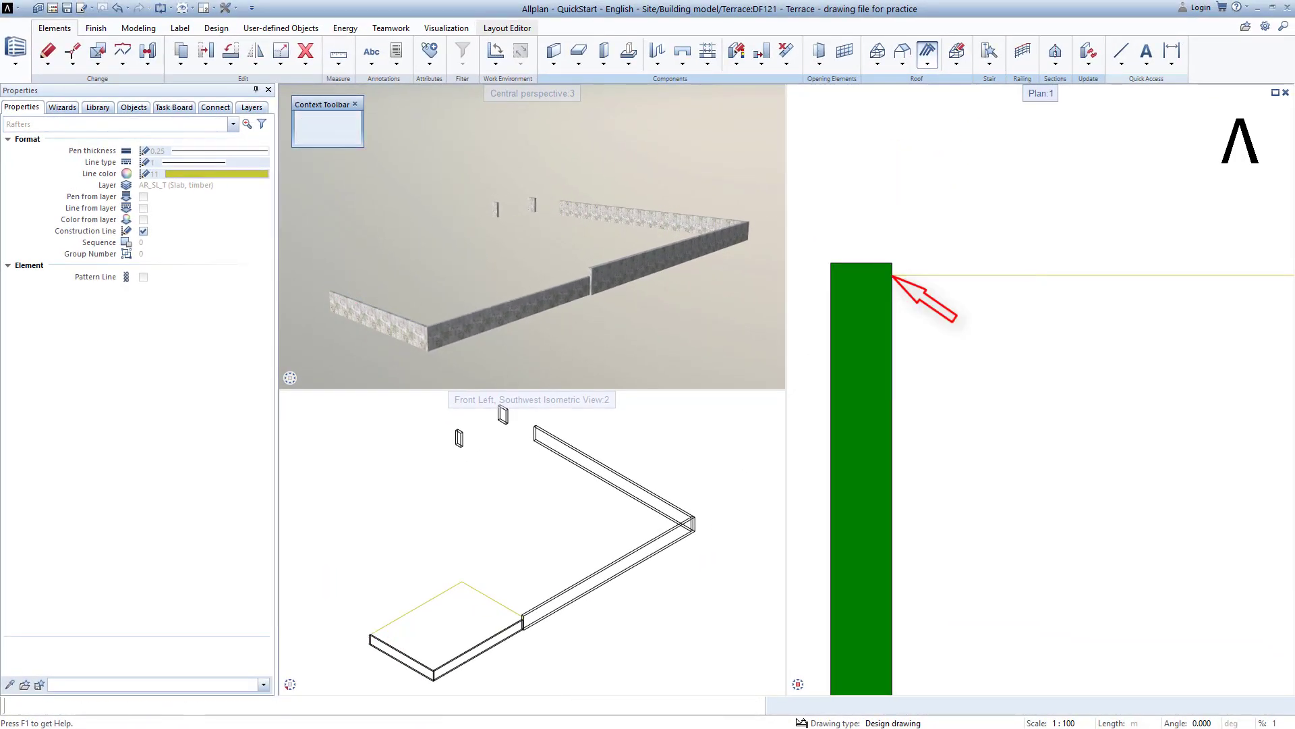
{"action": "left_click", "coordinate": [893, 276]}
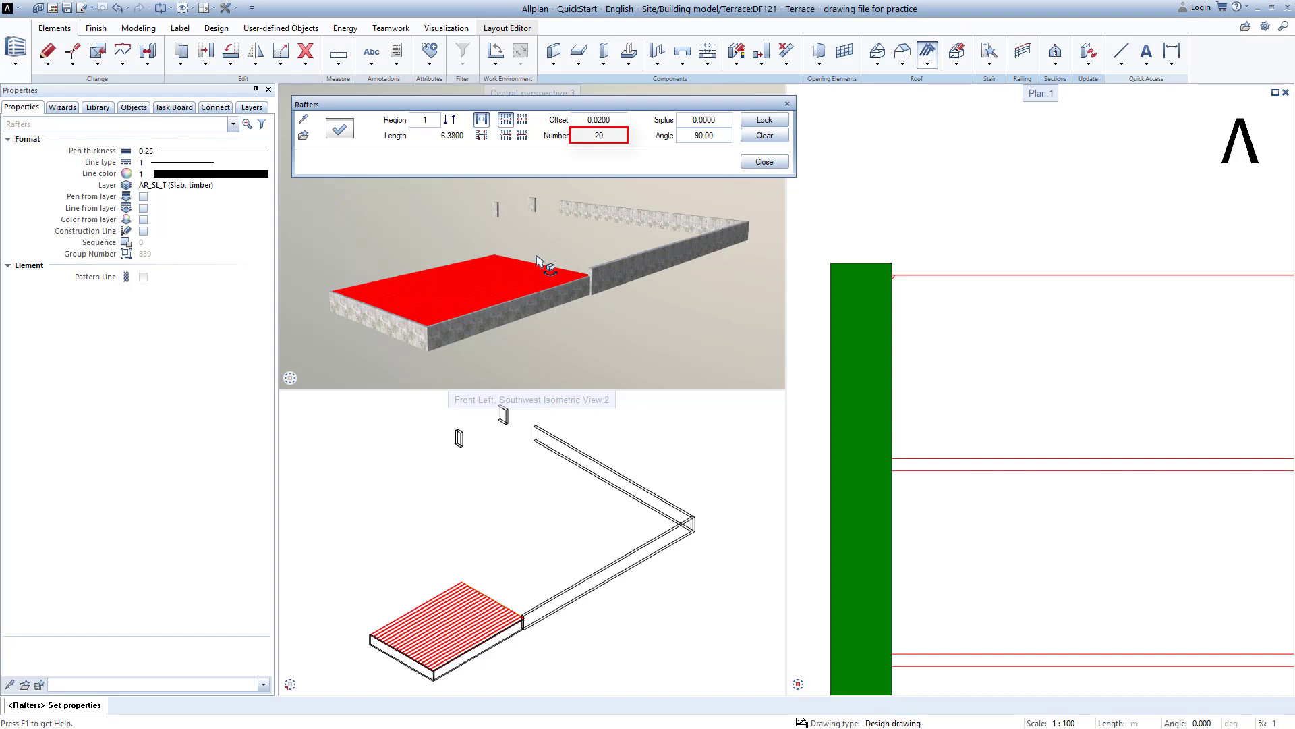
{"action": "left_click", "coordinate": [765, 162]}
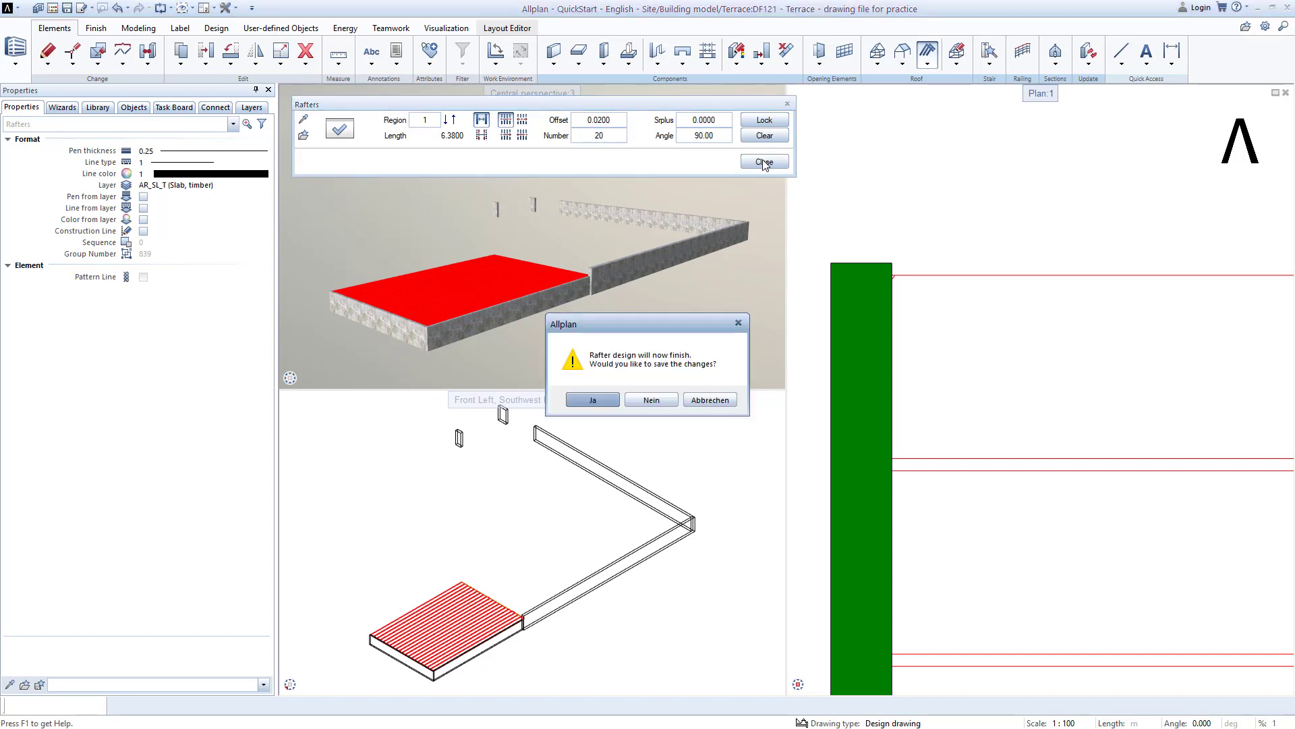
{"action": "left_click", "coordinate": [593, 401]}
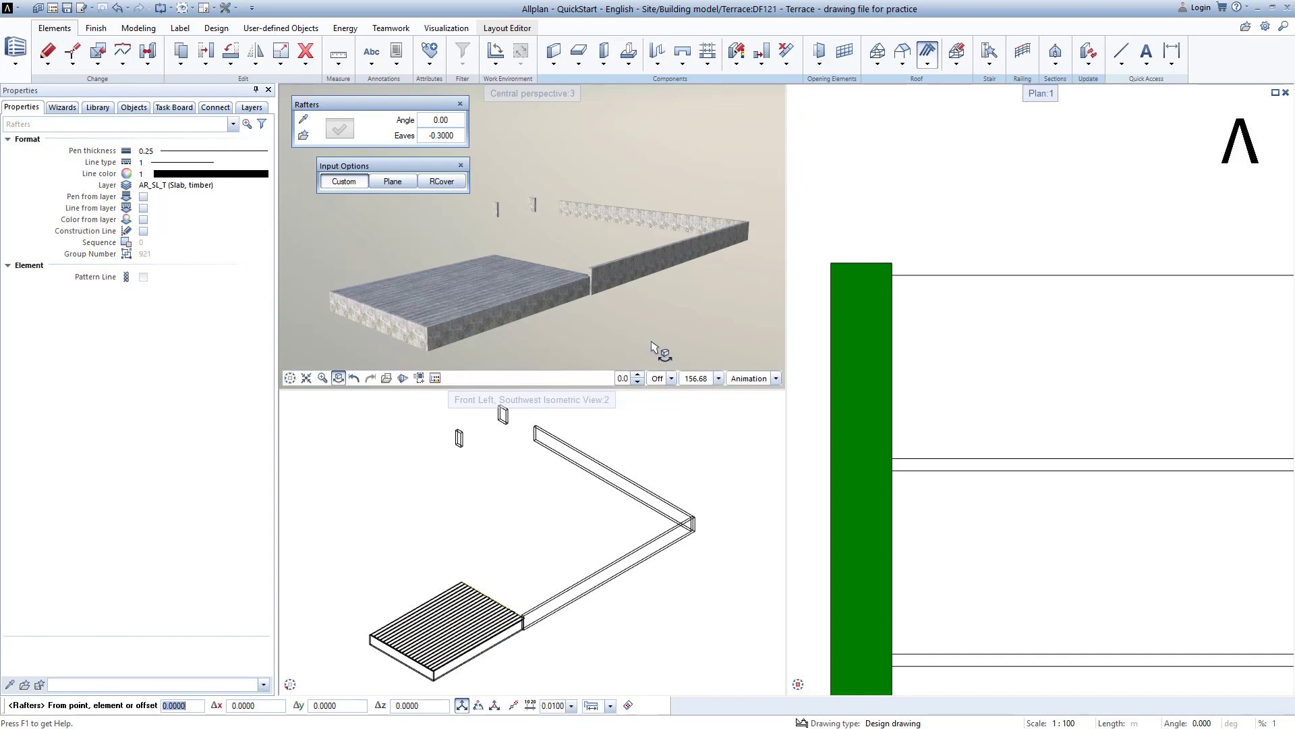
{"action": "key", "text": "Escape"}
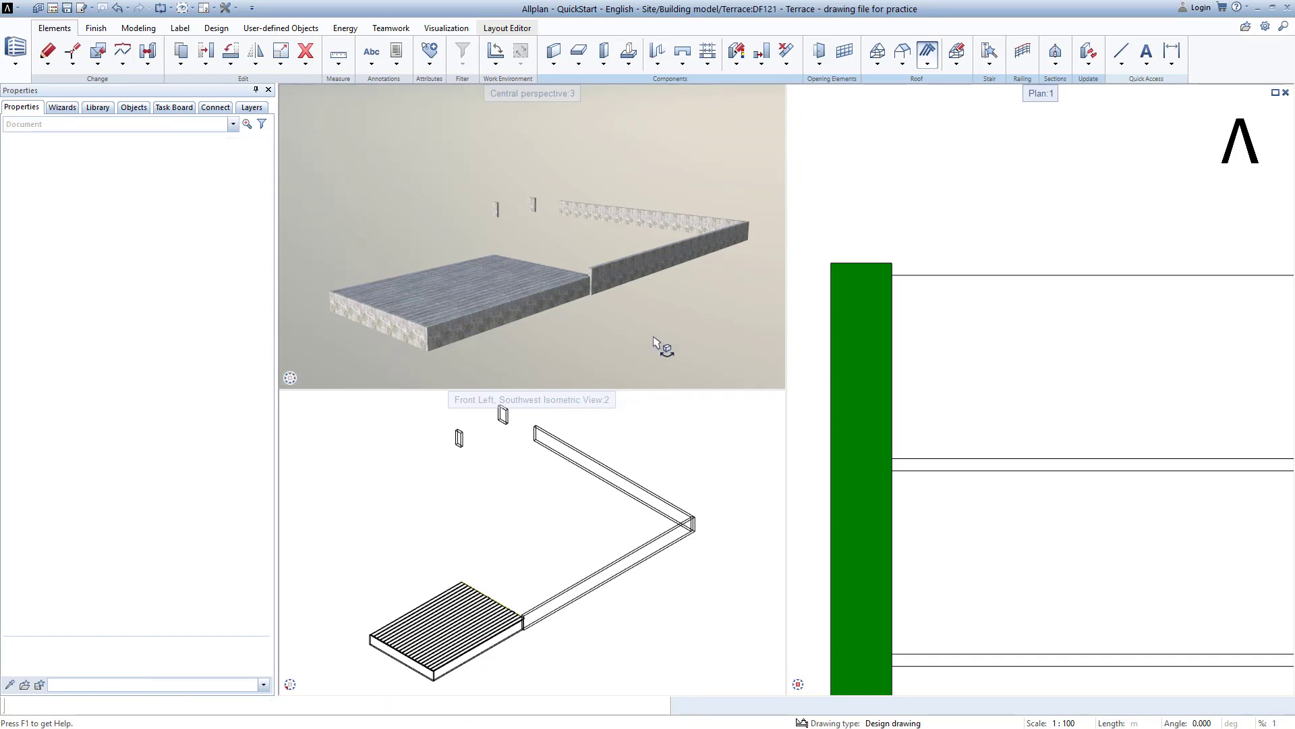
Start the wizard's "Terrace floor wood at top" rafters and define the L-shaped eastern area using area detection.
{"action": "left_click_drag", "start_coordinate": [424, 328], "coordinate": [419, 295]}
{"action": "middle_click_drag", "start_coordinate": [179, 400], "coordinate": [173, 400]}
{"action": "scroll", "coordinate": [172, 400], "scroll_direction": "up", "scroll_amount": 3}
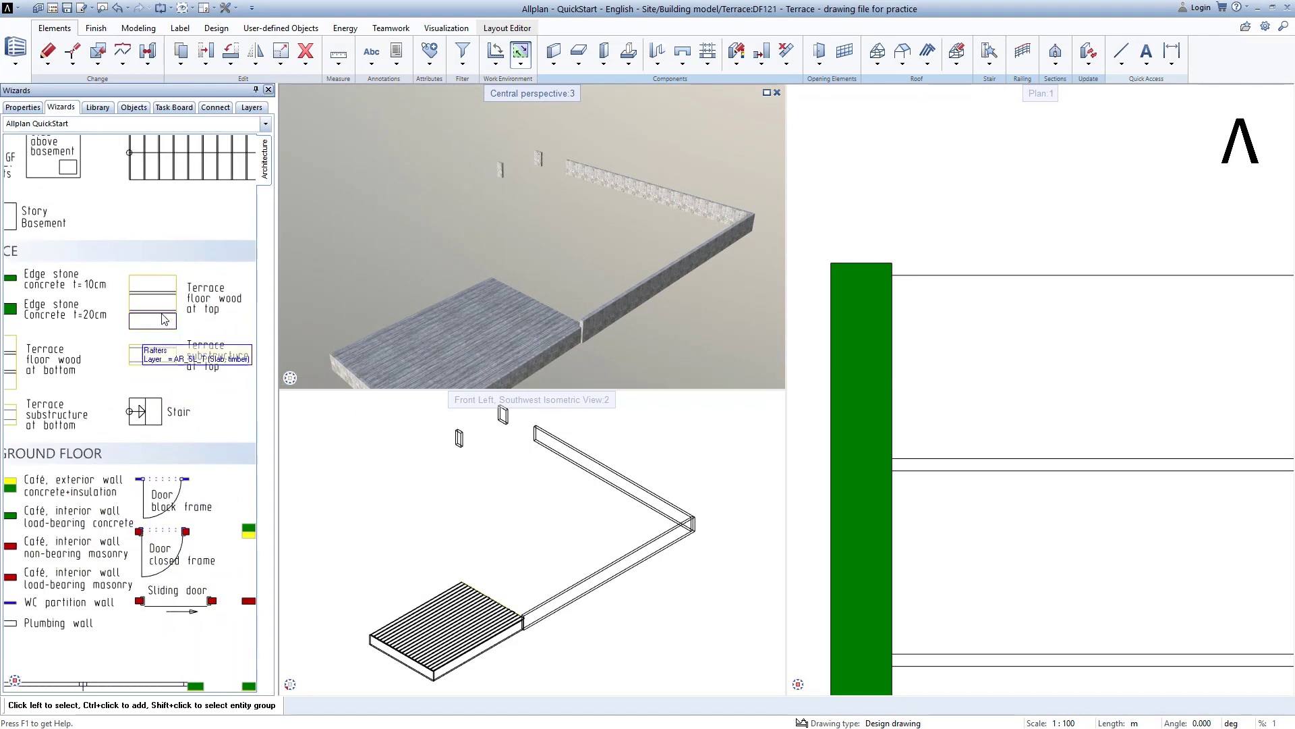
{"action": "left_click", "coordinate": [160, 250]}
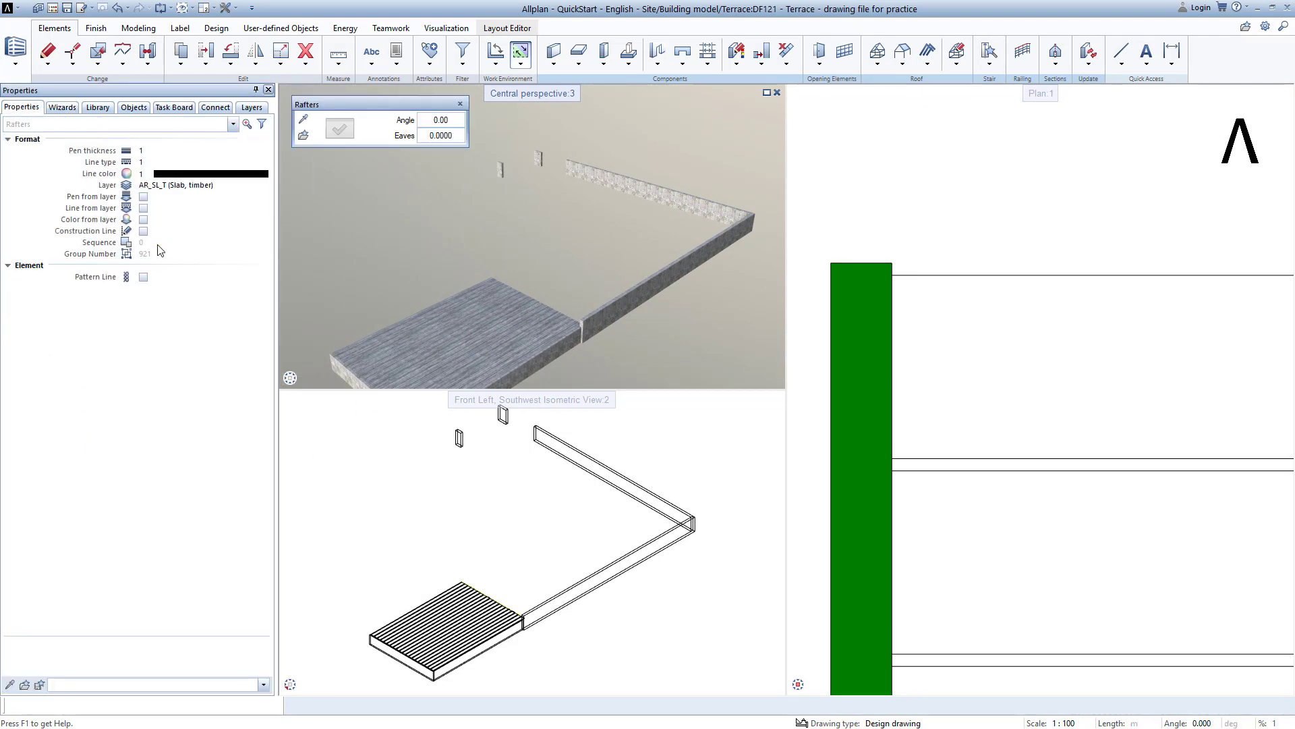
{"action": "scroll", "coordinate": [1030, 390], "scroll_direction": "down", "scroll_amount": 6}
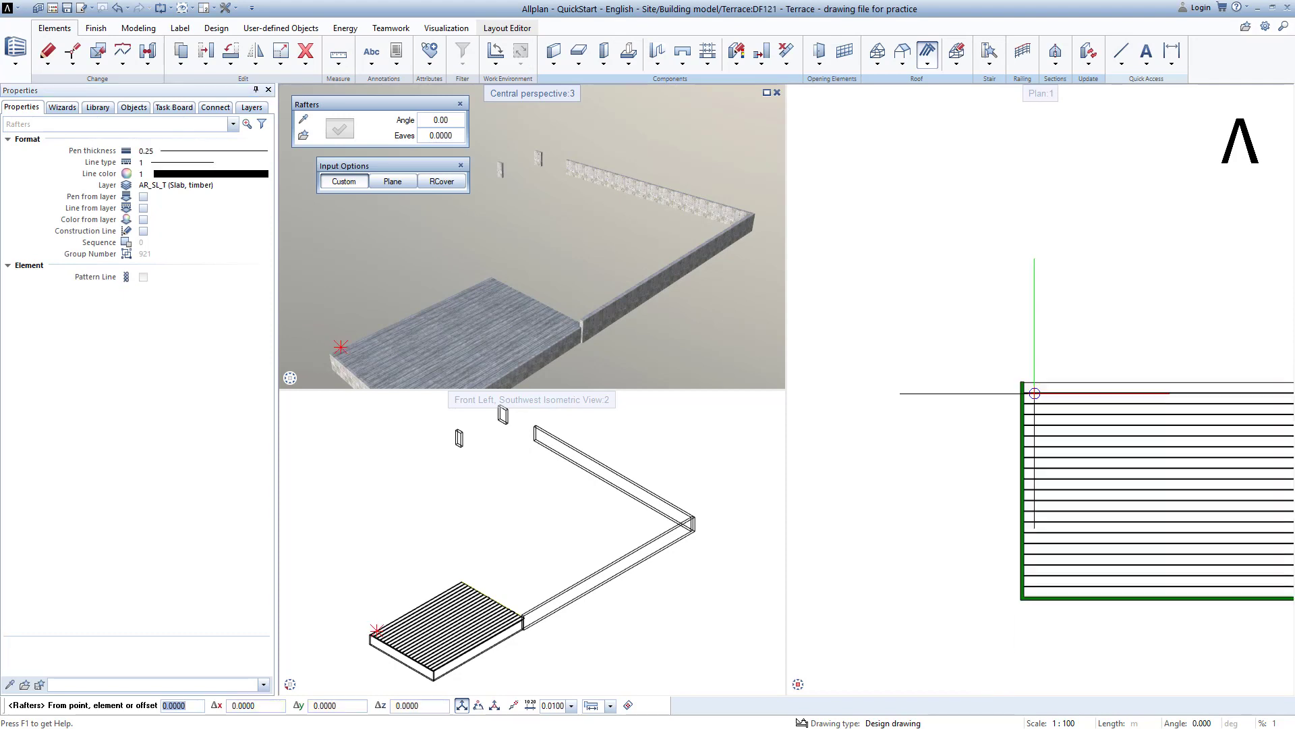
{"action": "scroll", "coordinate": [969, 427], "scroll_direction": "up", "scroll_amount": 3}
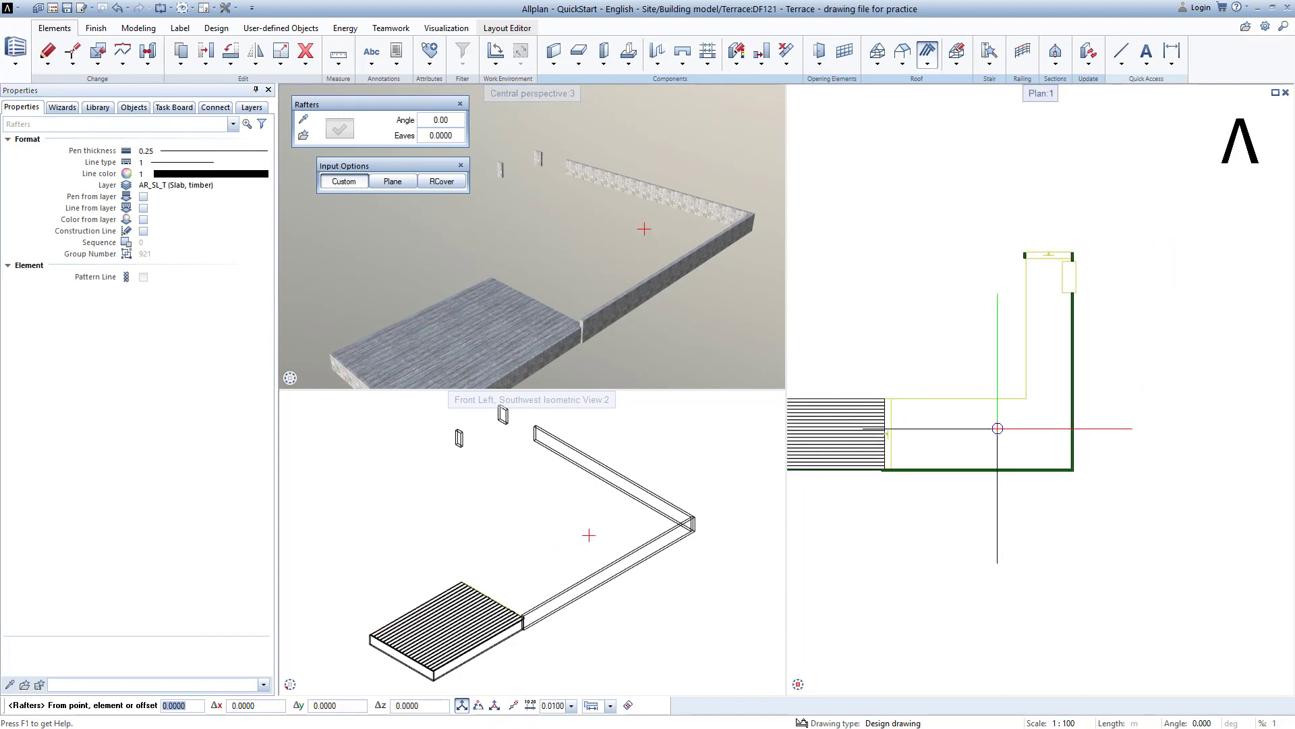
{"action": "scroll", "coordinate": [1032, 444], "scroll_direction": "up", "scroll_amount": 2}
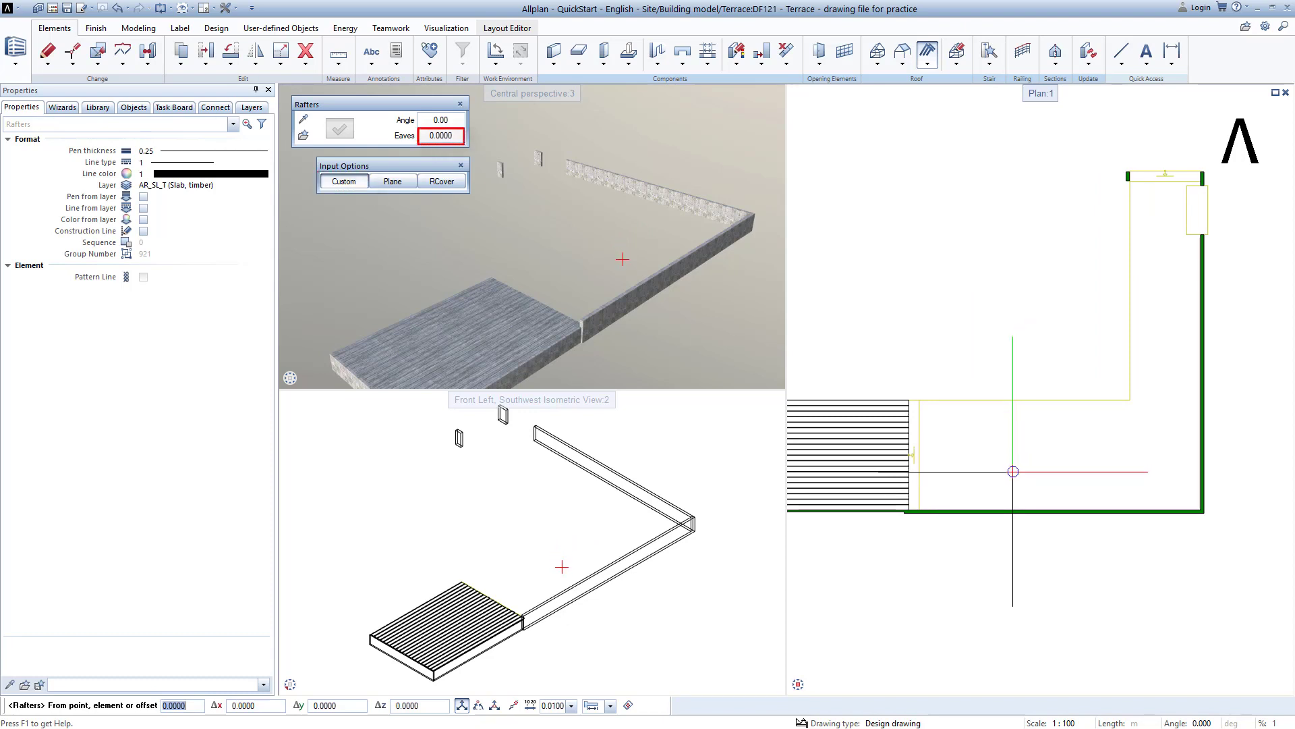
{"action": "scroll", "coordinate": [928, 481], "scroll_direction": "up", "scroll_amount": 2}
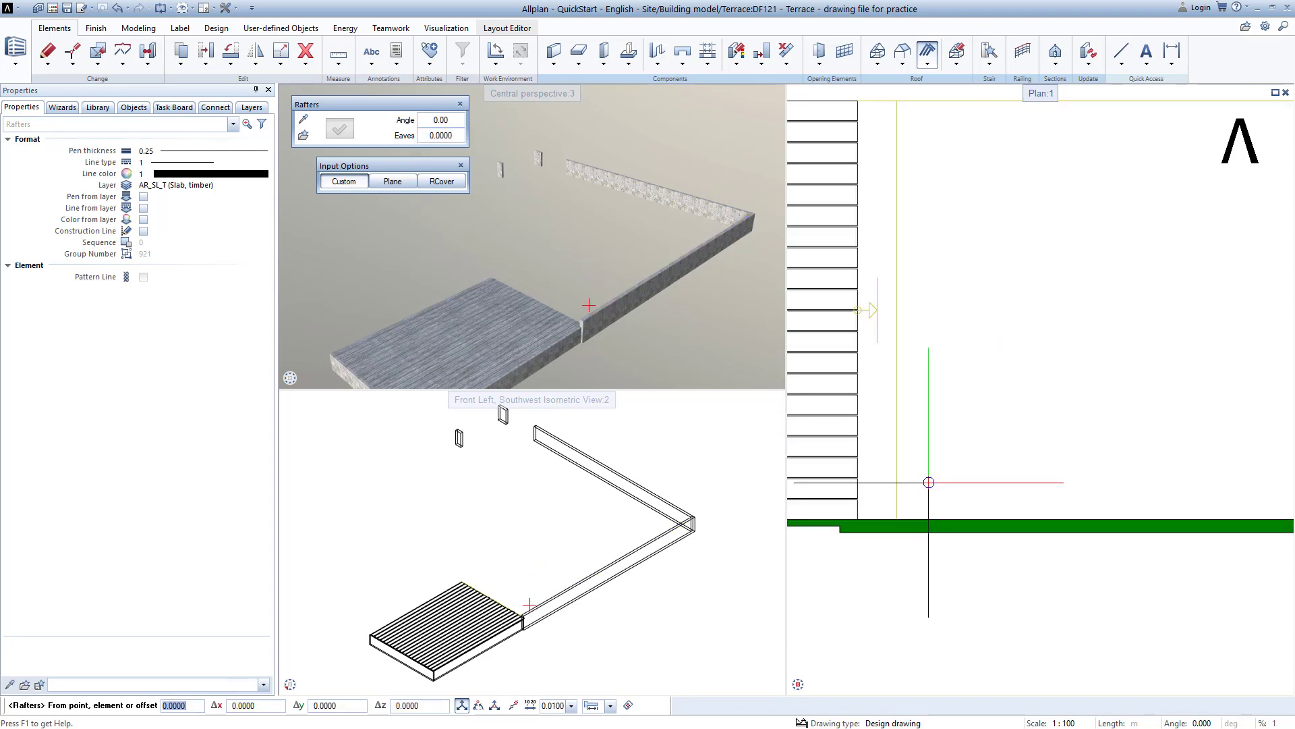
{"action": "left_click", "coordinate": [896, 518]}
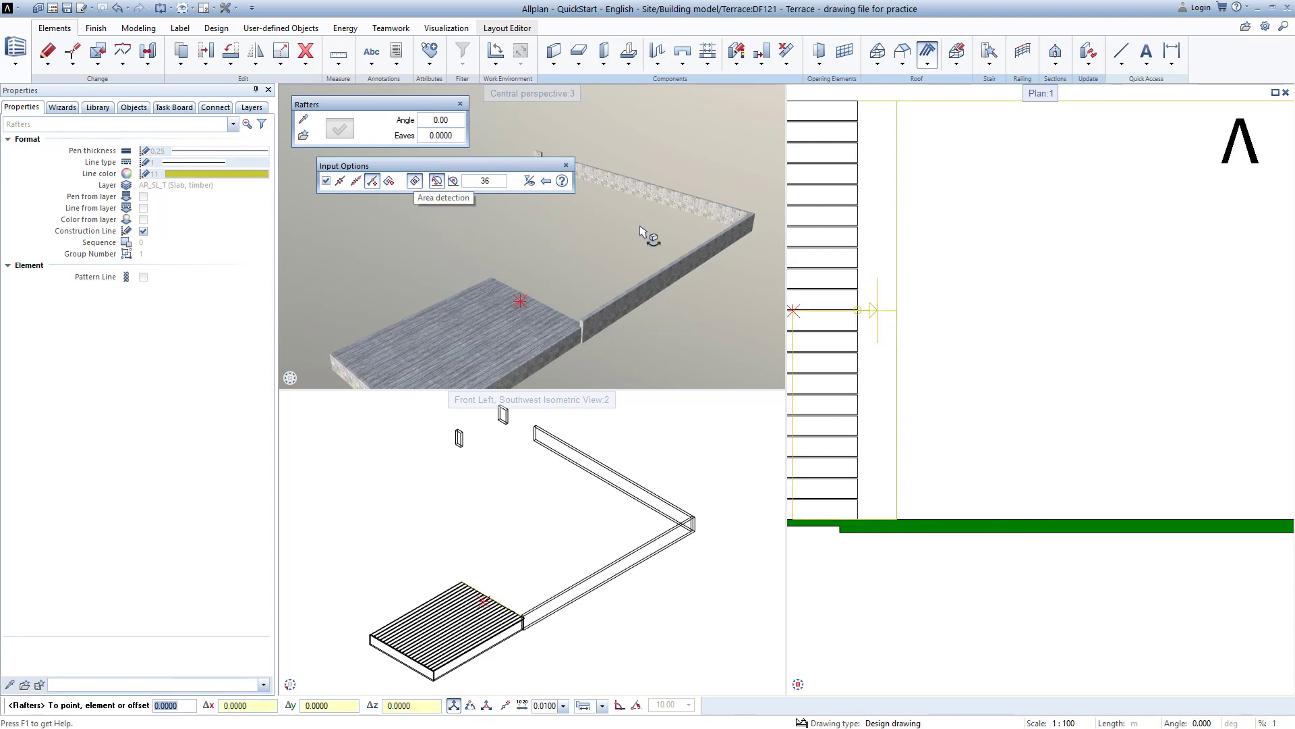
{"action": "key", "text": "Escape"}
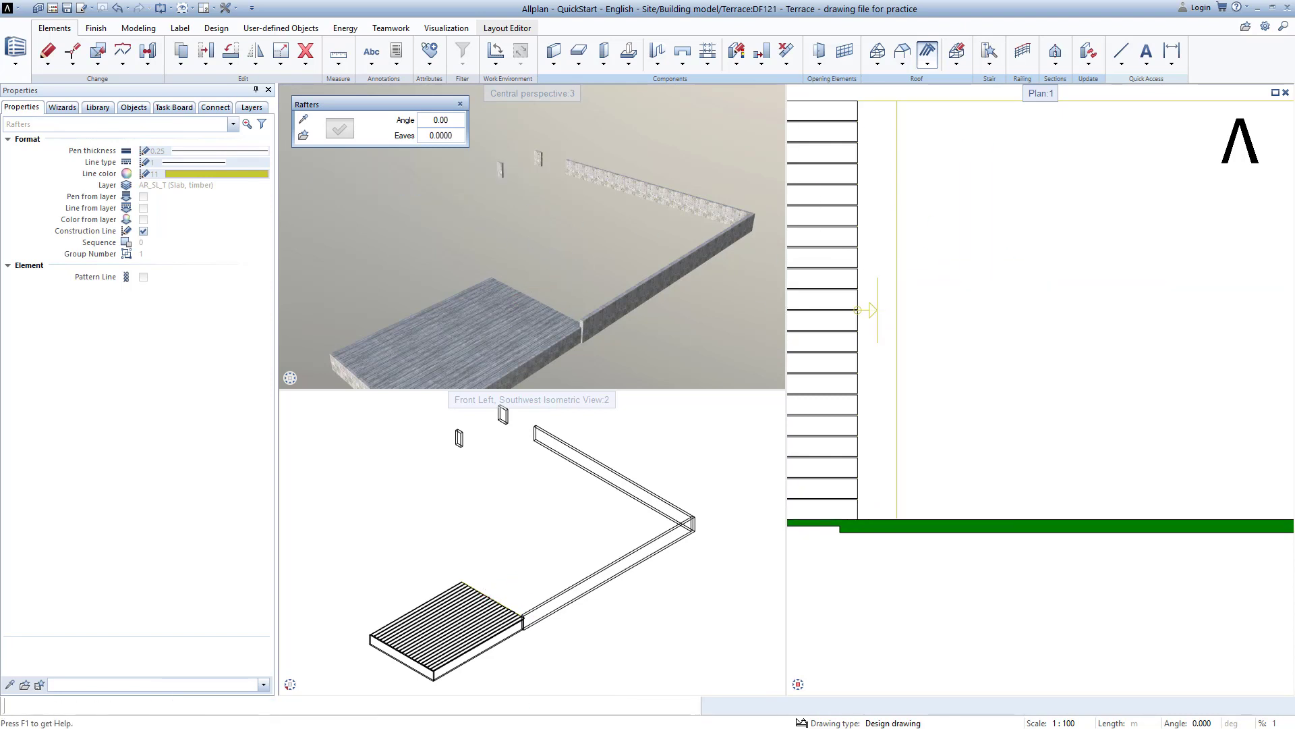
{"action": "left_click", "coordinate": [1027, 293]}
Set the west edge of the L-shaped area, beside the narrow strip, as the rafters' reference line.
{"action": "scroll", "coordinate": [1026, 293], "scroll_direction": "down", "scroll_amount": 5}
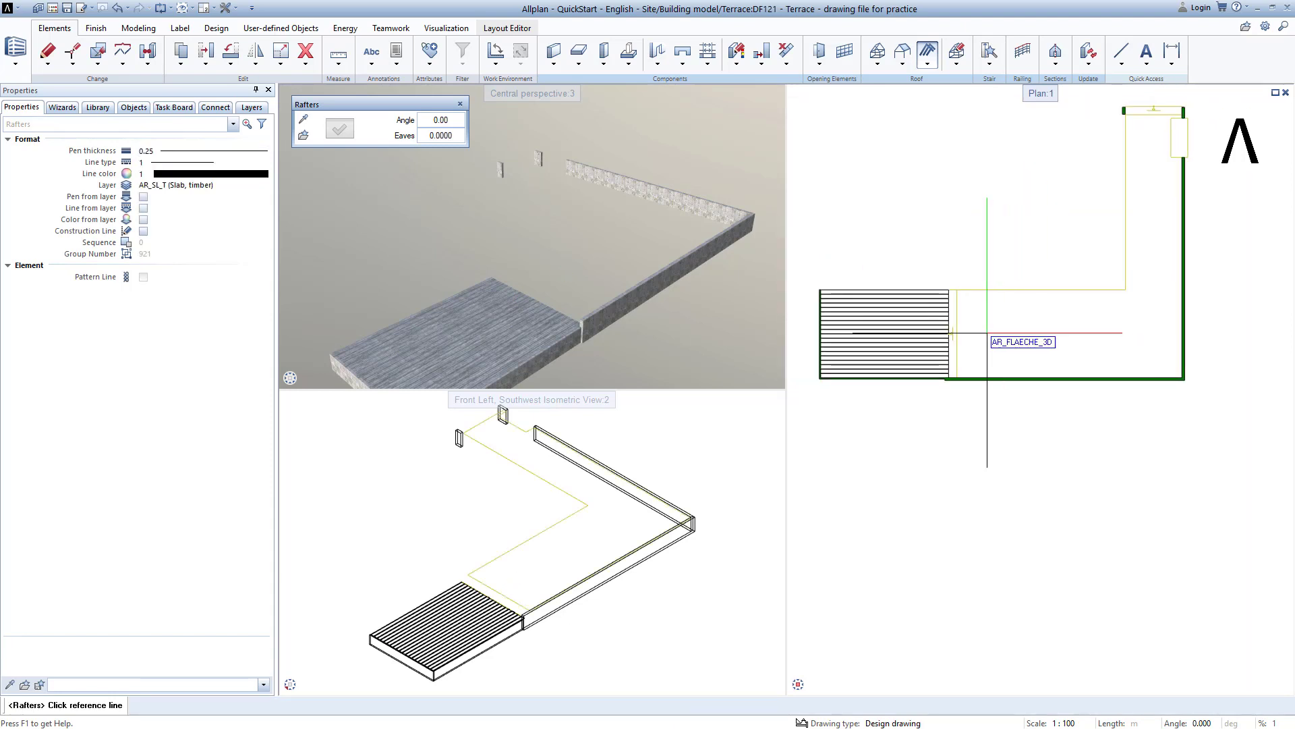
{"action": "scroll", "coordinate": [951, 314], "scroll_direction": "up", "scroll_amount": 3}
{"action": "left_click", "coordinate": [942, 303]}
{"action": "scroll", "coordinate": [1029, 318], "scroll_direction": "down", "scroll_amount": 4}
Define the upper floor's rafter placement from the southeast inner corner to the L-shaped area's northeast end.
{"action": "scroll", "coordinate": [1067, 350], "scroll_direction": "up", "scroll_amount": 5}
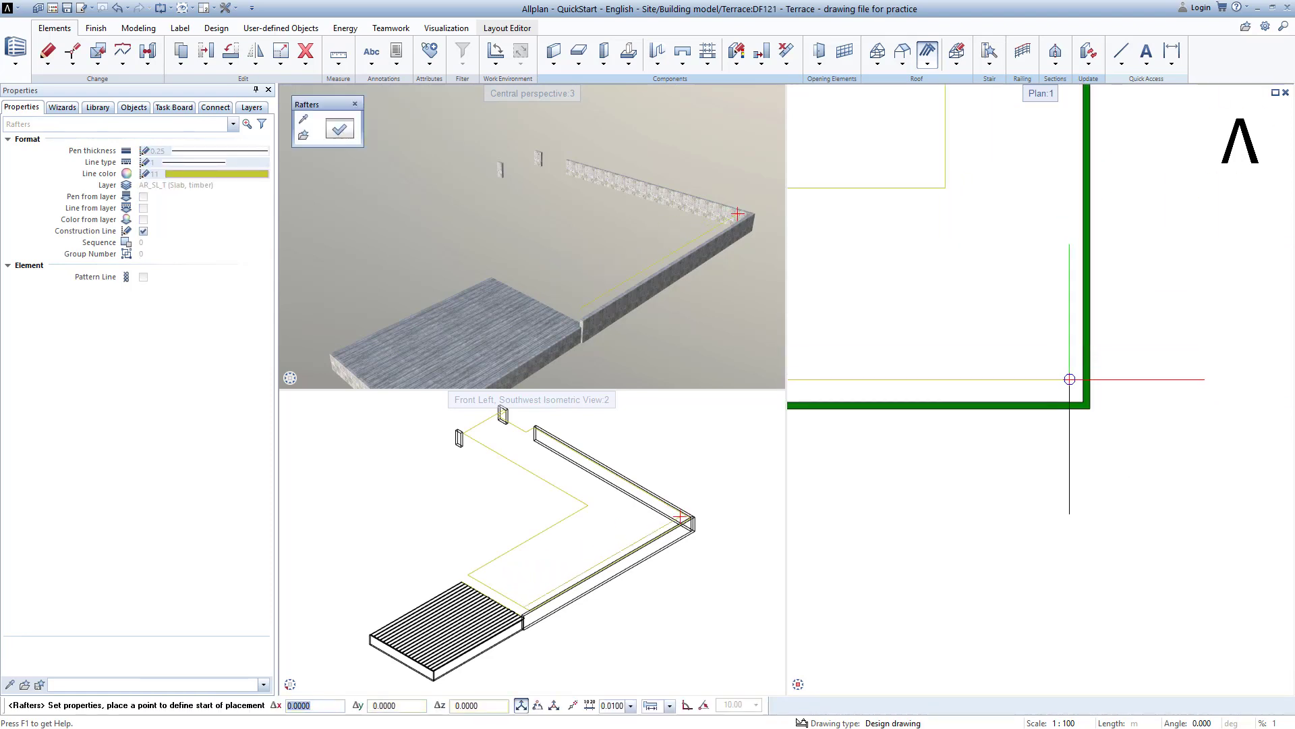
{"action": "left_click", "coordinate": [1081, 399]}
{"action": "scroll", "coordinate": [1058, 335], "scroll_direction": "down", "scroll_amount": 1}
{"action": "scroll", "coordinate": [1046, 328], "scroll_direction": "down", "scroll_amount": 3}
{"action": "scroll", "coordinate": [1073, 272], "scroll_direction": "up", "scroll_amount": 5}
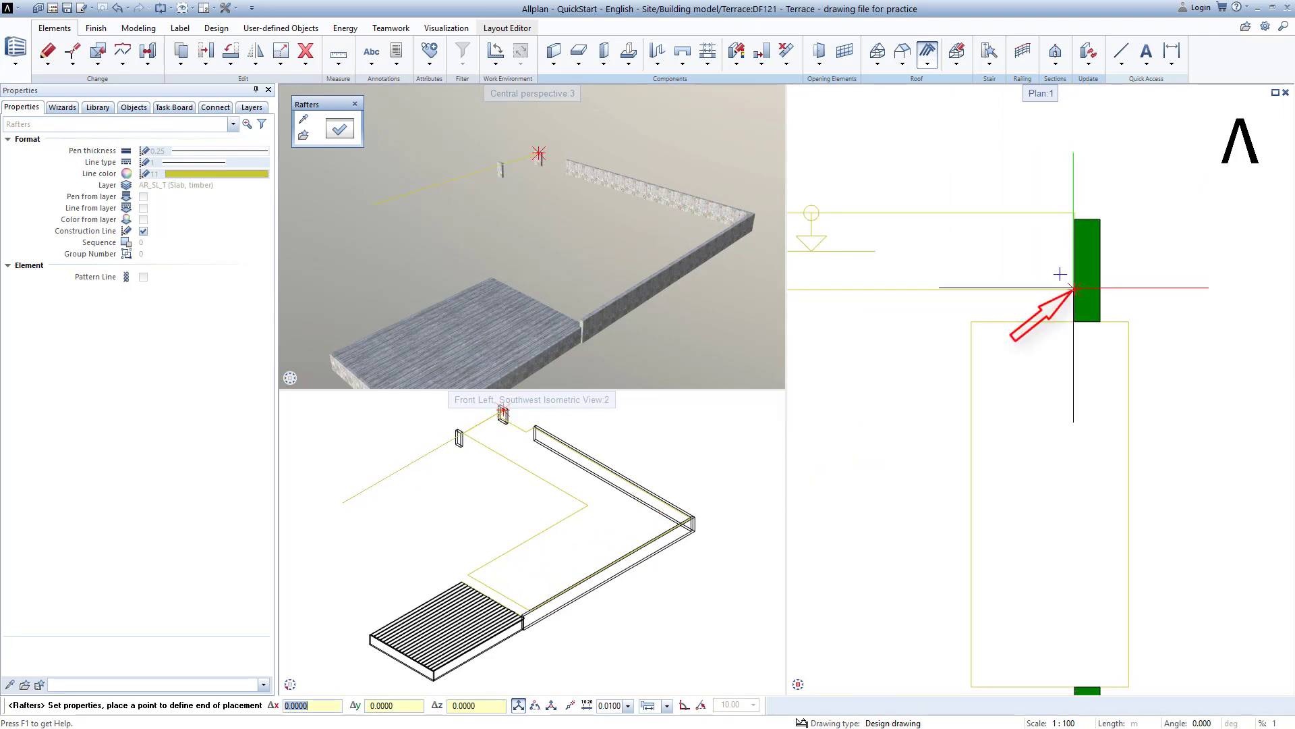
{"action": "left_click", "coordinate": [1073, 272]}
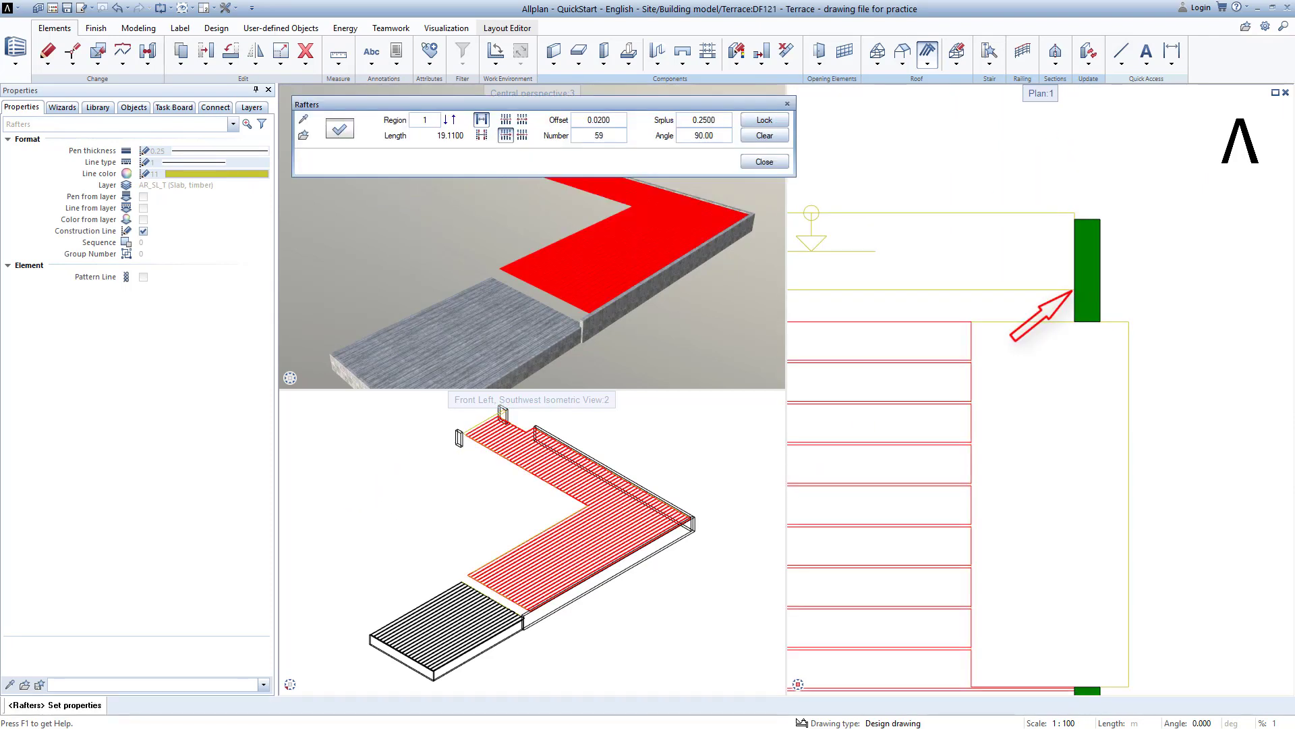
Change the rafter distribution so the rafters fill the placement length without surplus, and save the rafter design.
{"action": "left_click", "coordinate": [507, 120]}
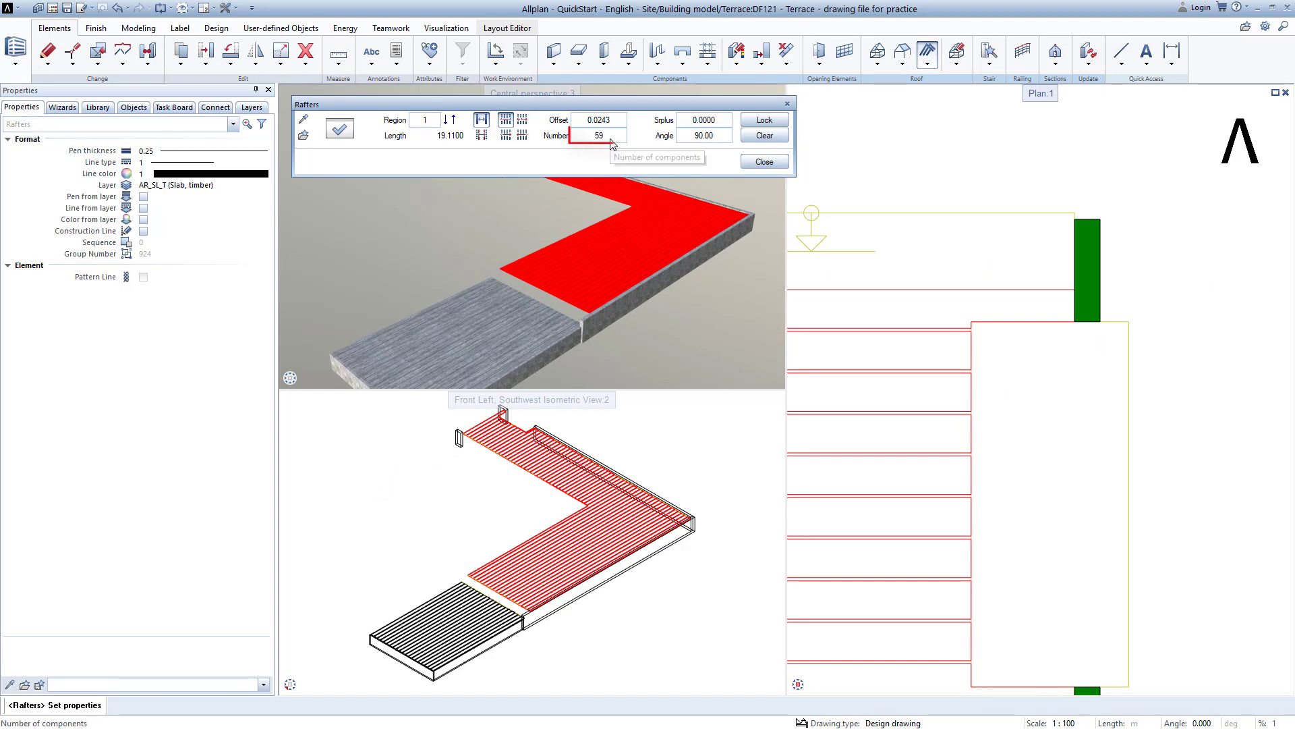
{"action": "left_click", "coordinate": [765, 163]}
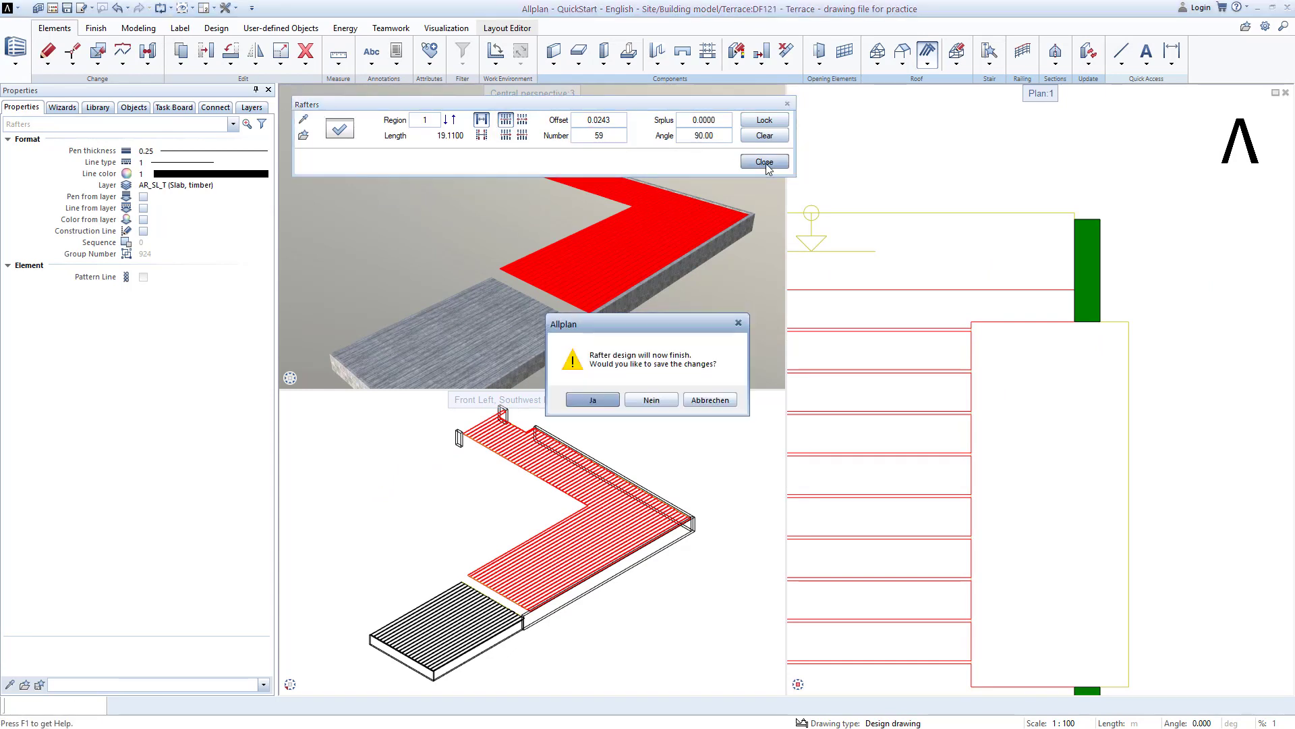
{"action": "left_click", "coordinate": [608, 400]}
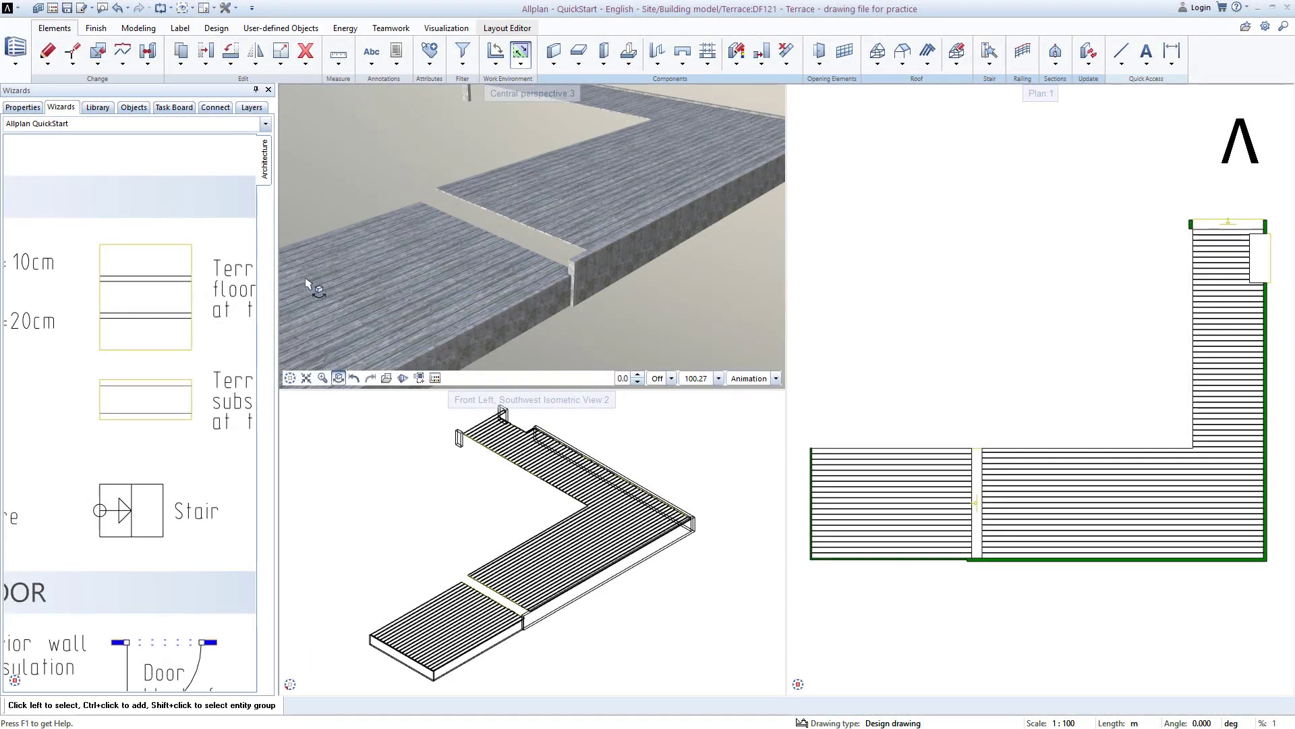
Switch to a single plan viewport and open an animation window beside it.
{"action": "left_click", "coordinate": [212, 8]}
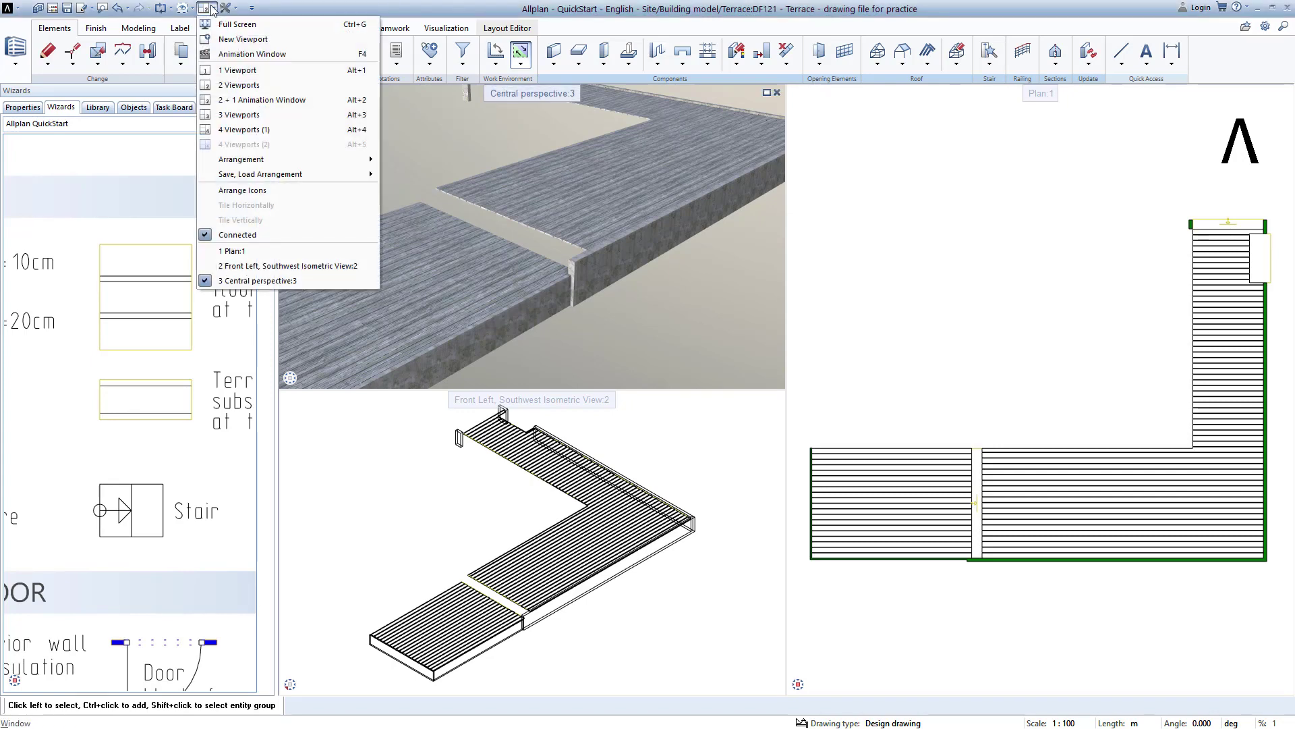
{"action": "left_click", "coordinate": [281, 70]}
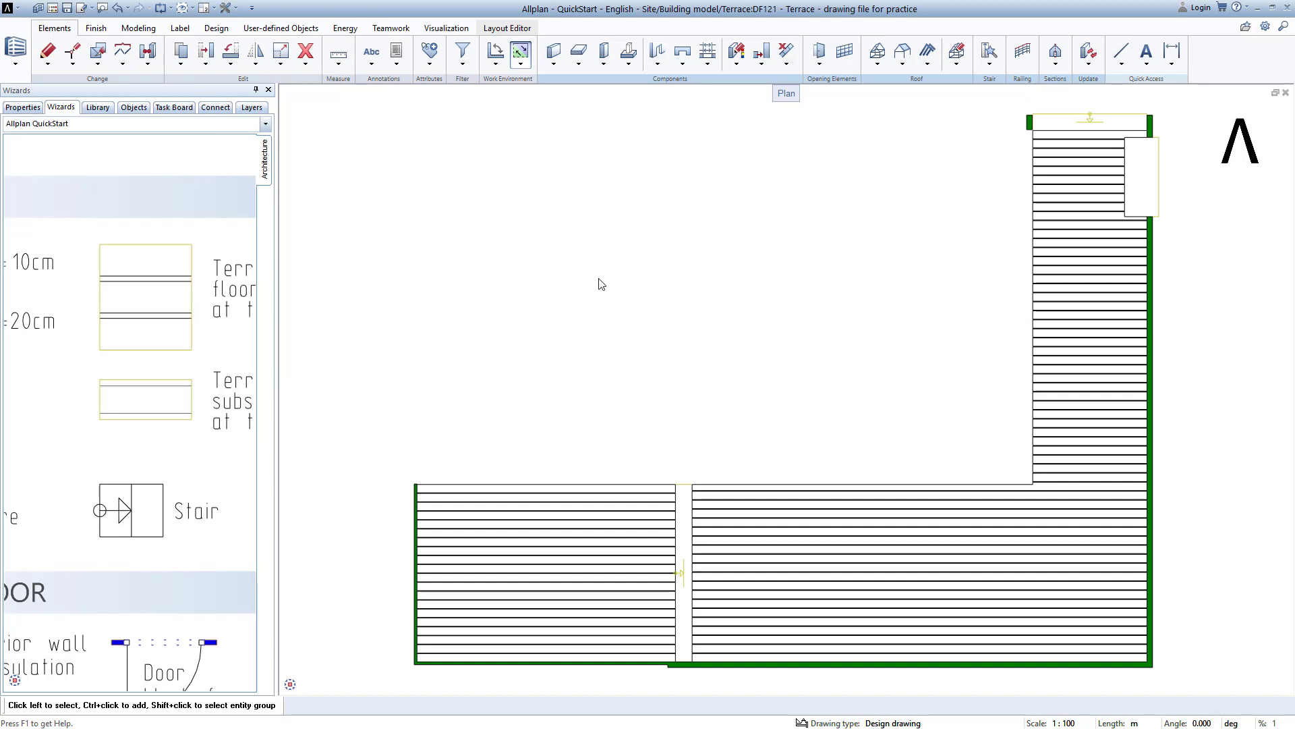
{"action": "key", "text": "F4"}
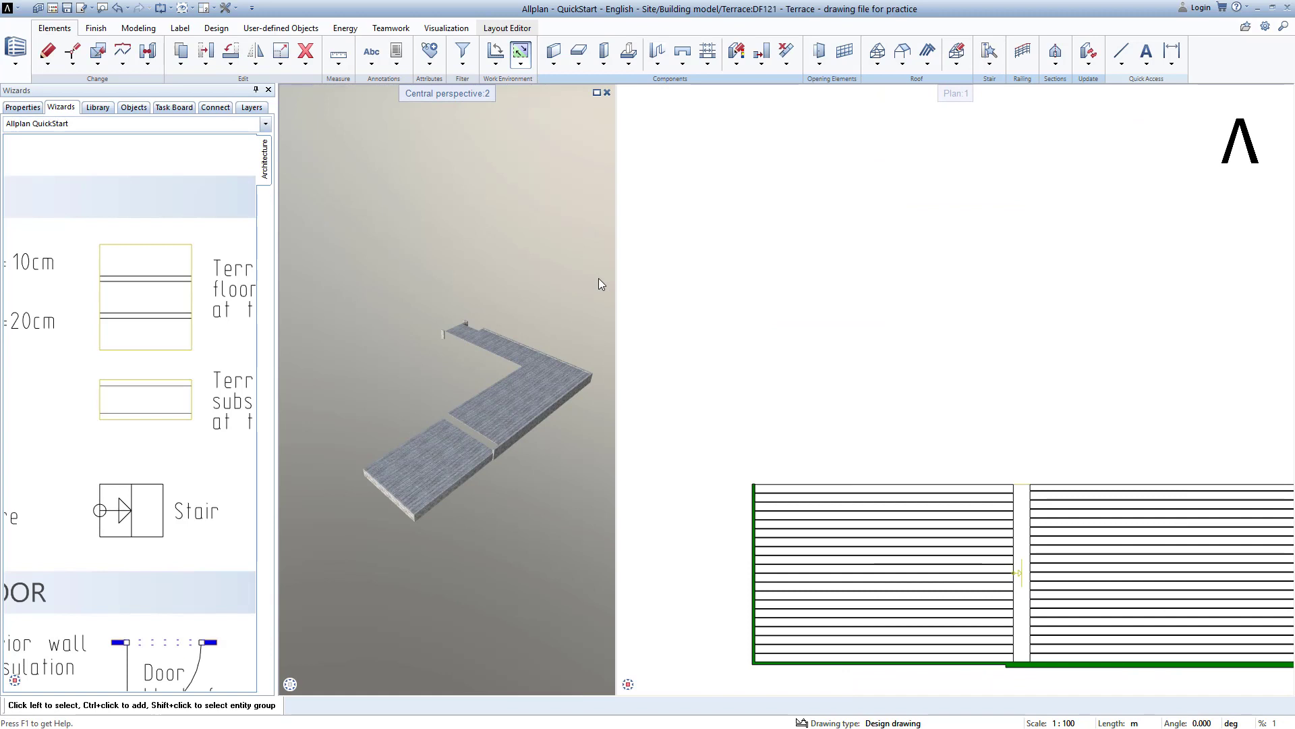
Examine the terrace floors from several angles in the perspective view beside the plan and close the animation window.
{"action": "left_click_drag", "start_coordinate": [484, 249], "coordinate": [506, 358]}
{"action": "middle_click_drag", "start_coordinate": [488, 242], "coordinate": [428, 337], "text": "shift"}
{"action": "left_click_drag", "start_coordinate": [428, 333], "coordinate": [429, 317]}
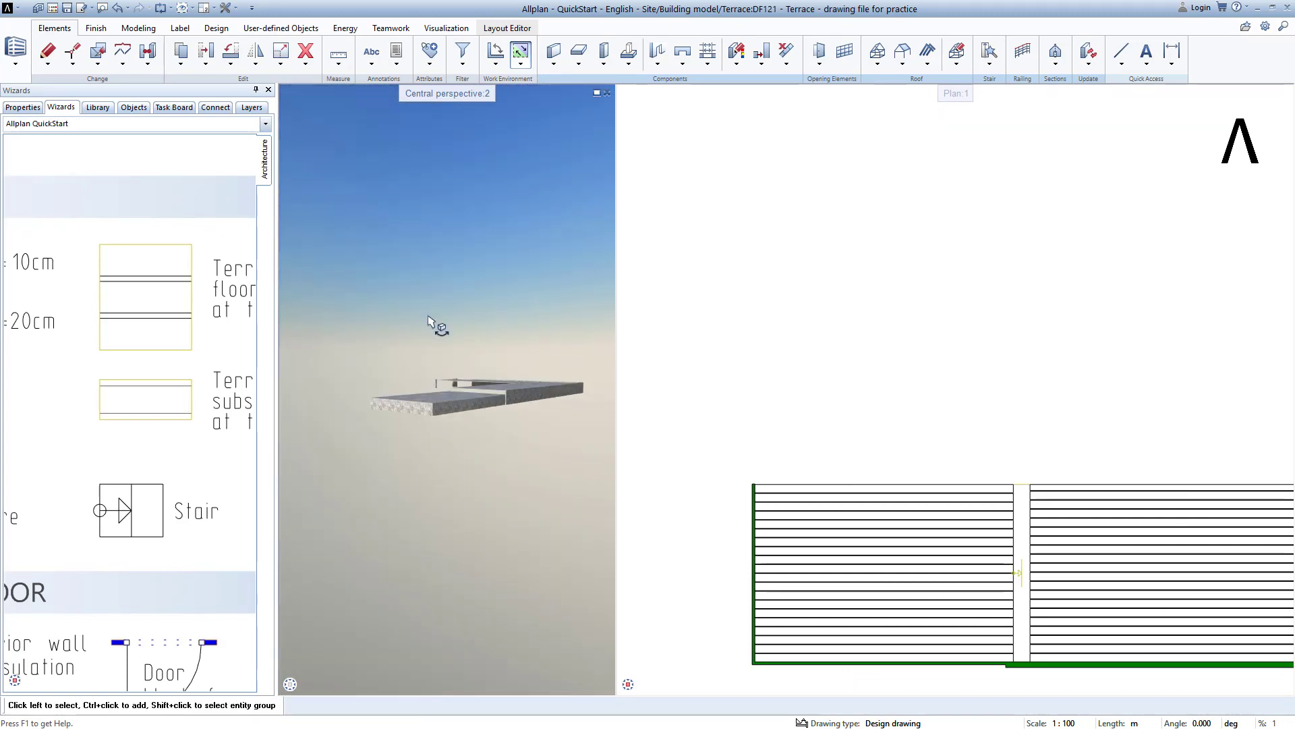
{"action": "scroll", "coordinate": [429, 317], "scroll_direction": "up", "scroll_amount": 2}
{"action": "left_click", "coordinate": [606, 94]}
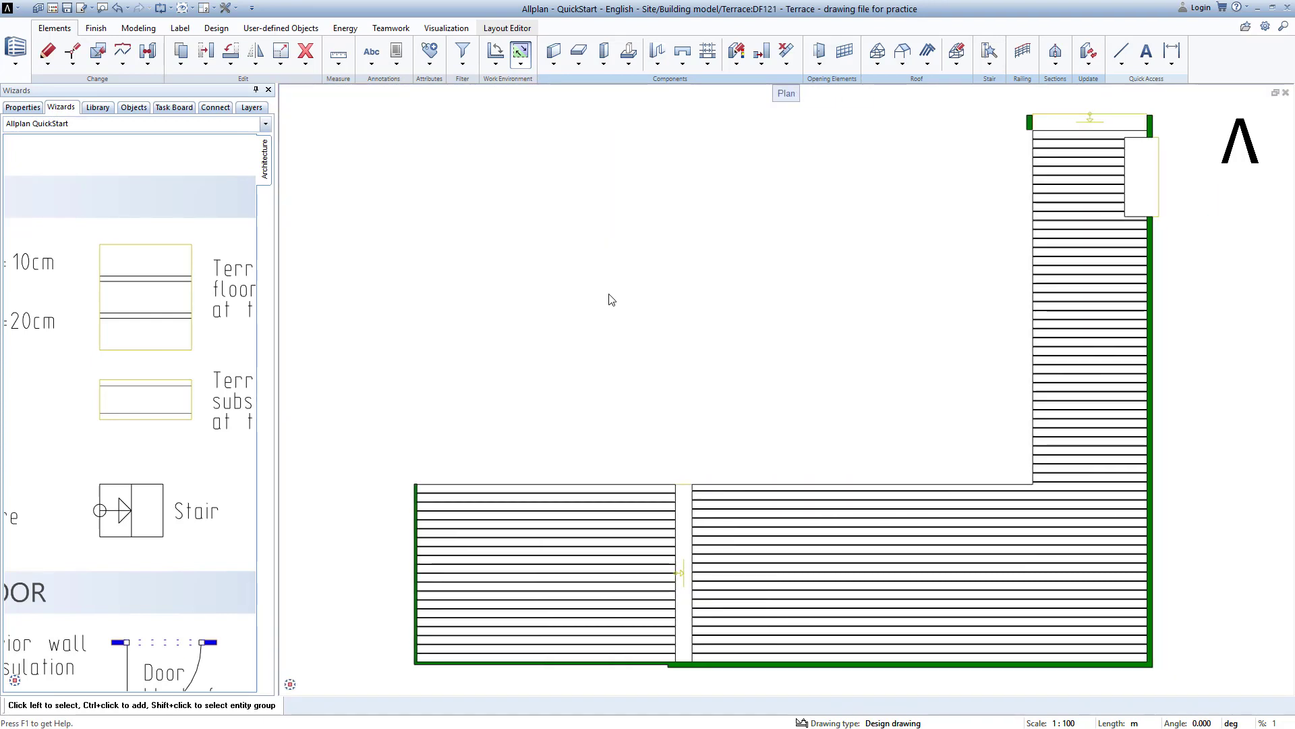
Turn off the connection between viewports and open a separate full-size animation window.
{"action": "left_click", "coordinate": [204, 8]}
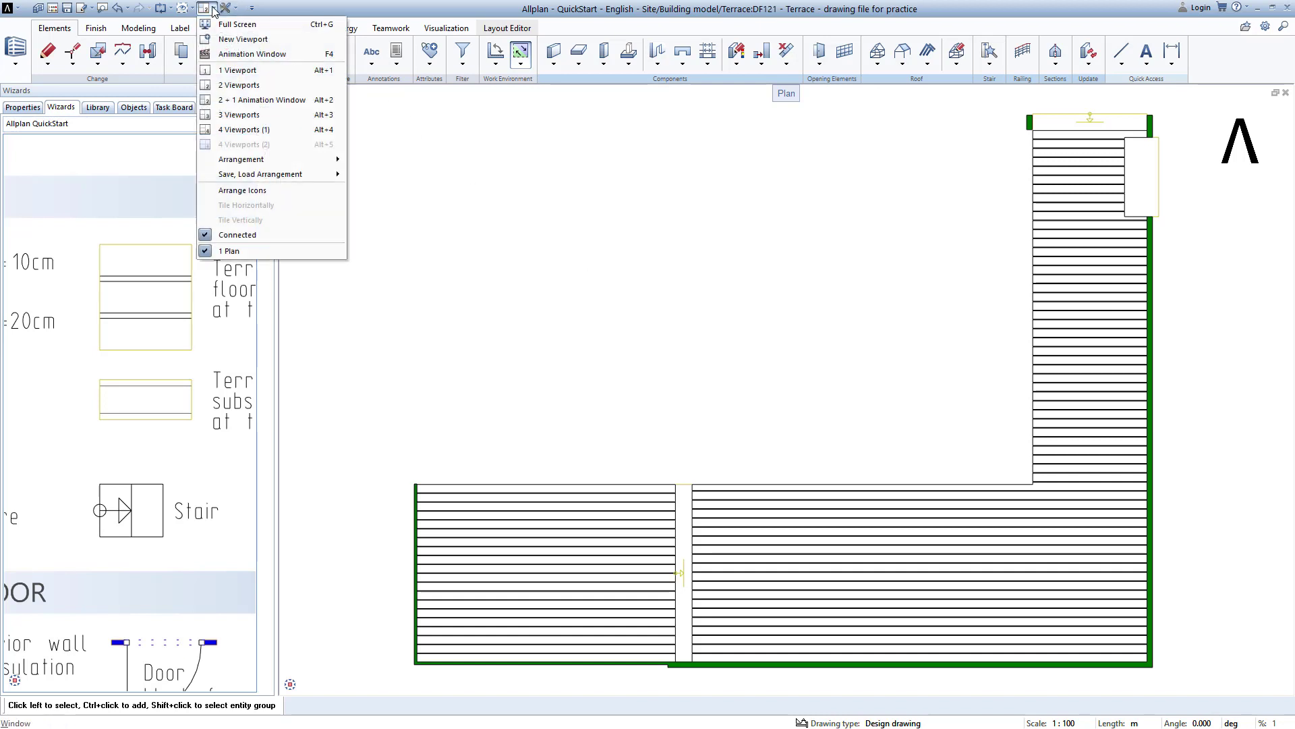
{"action": "left_click", "coordinate": [283, 235]}
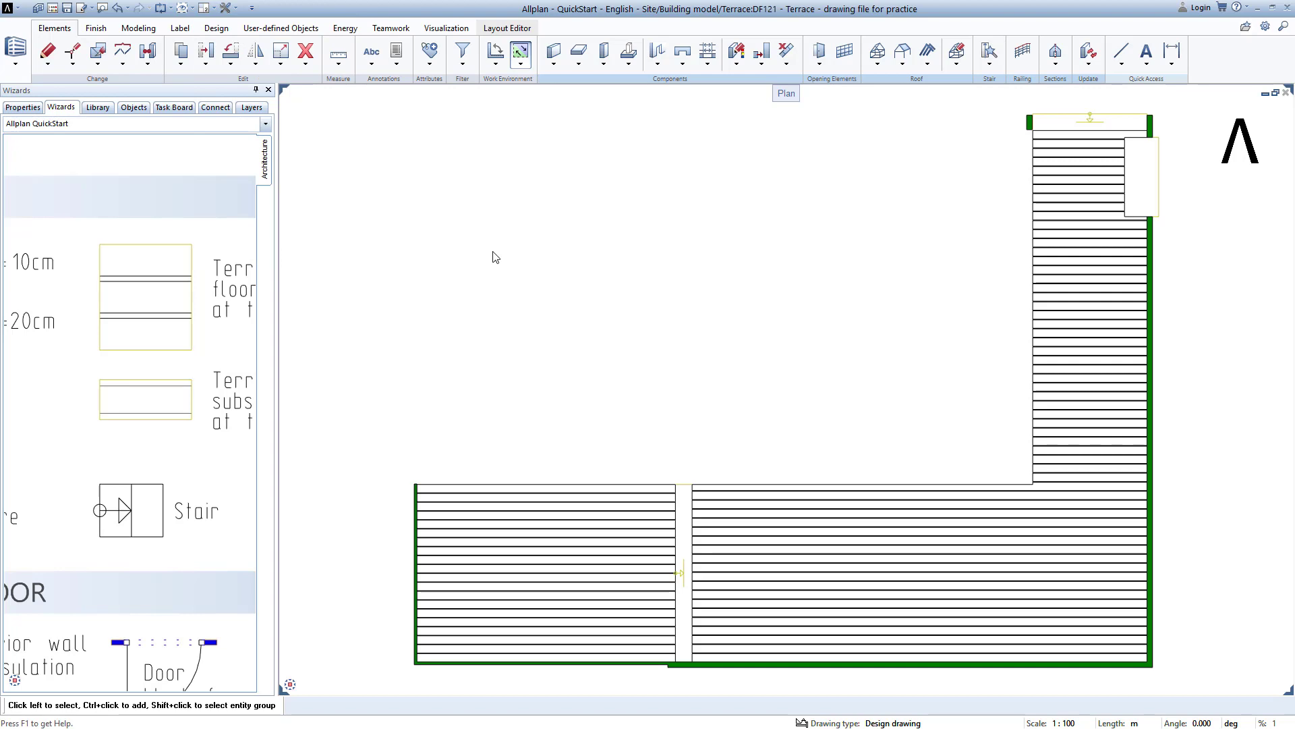
{"action": "key", "text": "F4"}
Examine the terrace's underside, concrete edge stones and the gaps between the floor rafters in perspective.
{"action": "left_click_drag", "start_coordinate": [661, 230], "coordinate": [578, 457]}
{"action": "scroll", "coordinate": [863, 411], "scroll_direction": "up", "scroll_amount": 3}
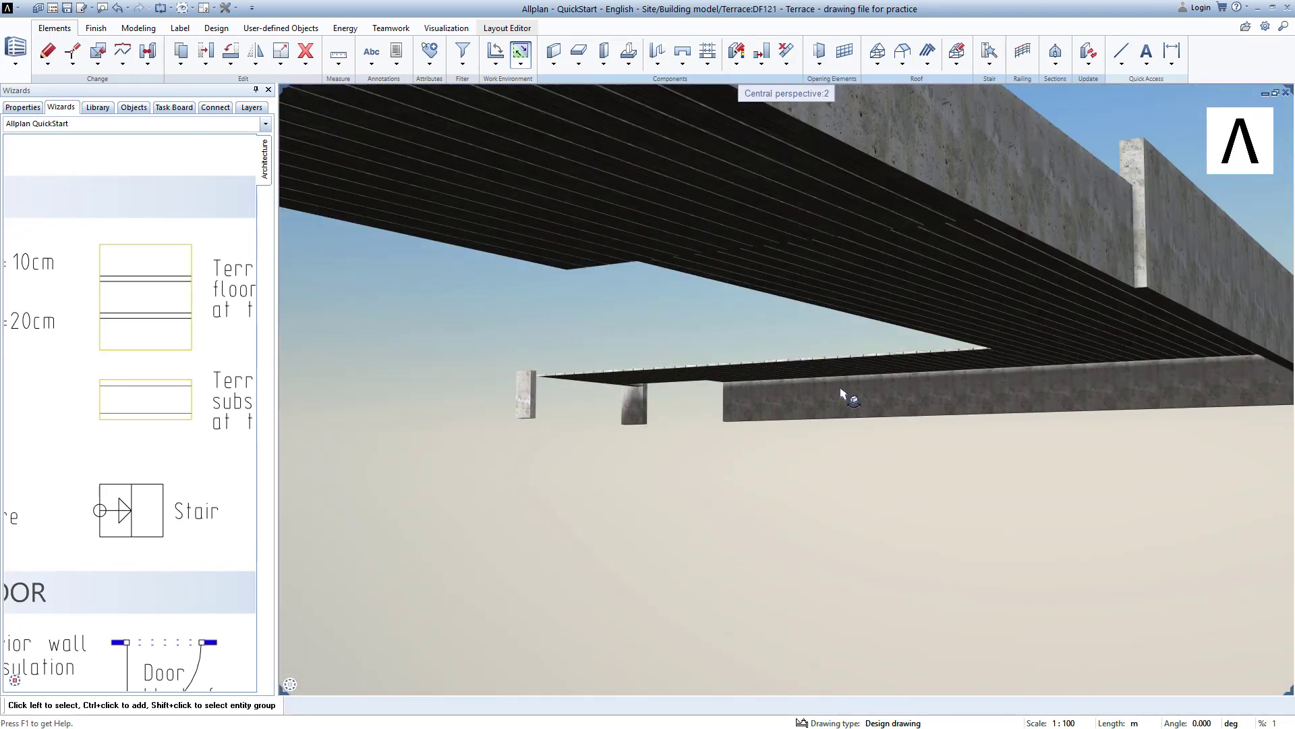
{"action": "left_click_drag", "start_coordinate": [841, 387], "coordinate": [1059, 269]}
{"action": "left_click_drag", "start_coordinate": [837, 303], "coordinate": [1174, 342]}
{"action": "scroll", "coordinate": [886, 302], "scroll_direction": "down", "scroll_amount": 5}
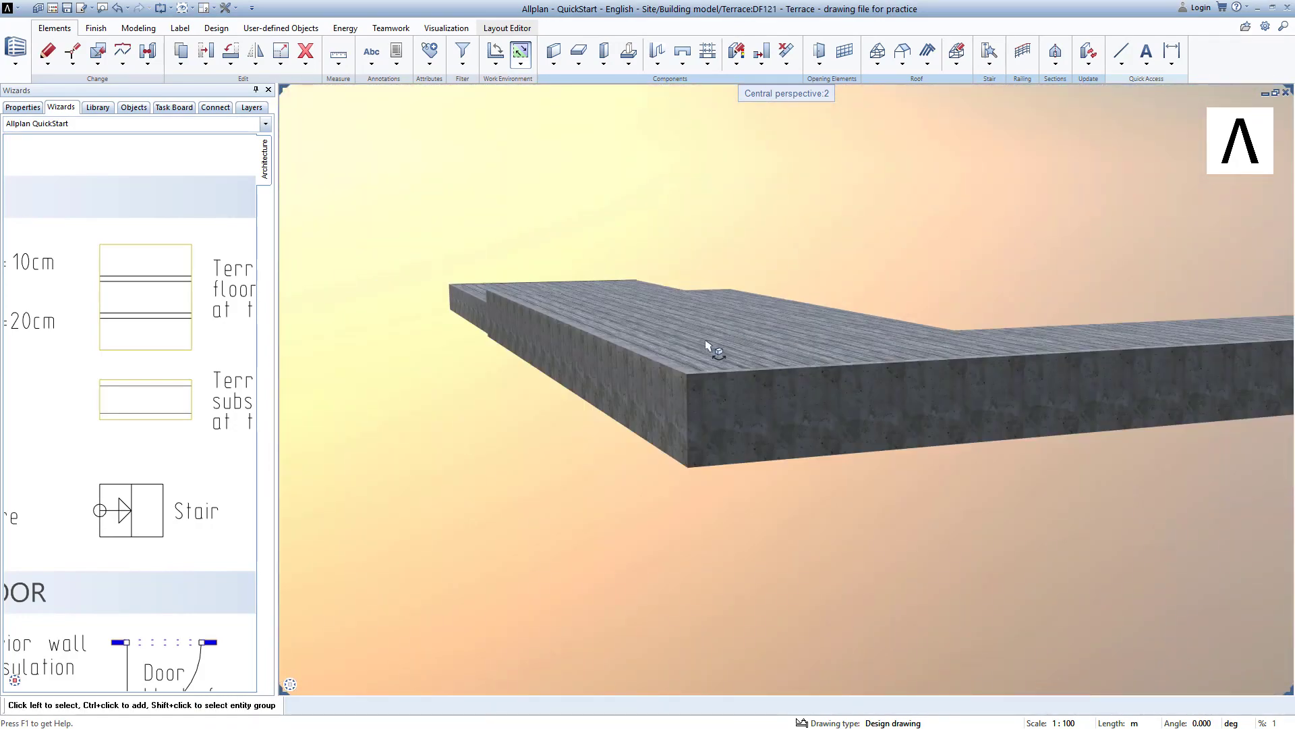
{"action": "right_click_drag", "start_coordinate": [695, 349], "coordinate": [691, 298]}
{"action": "left_click_drag", "start_coordinate": [691, 298], "coordinate": [702, 266]}
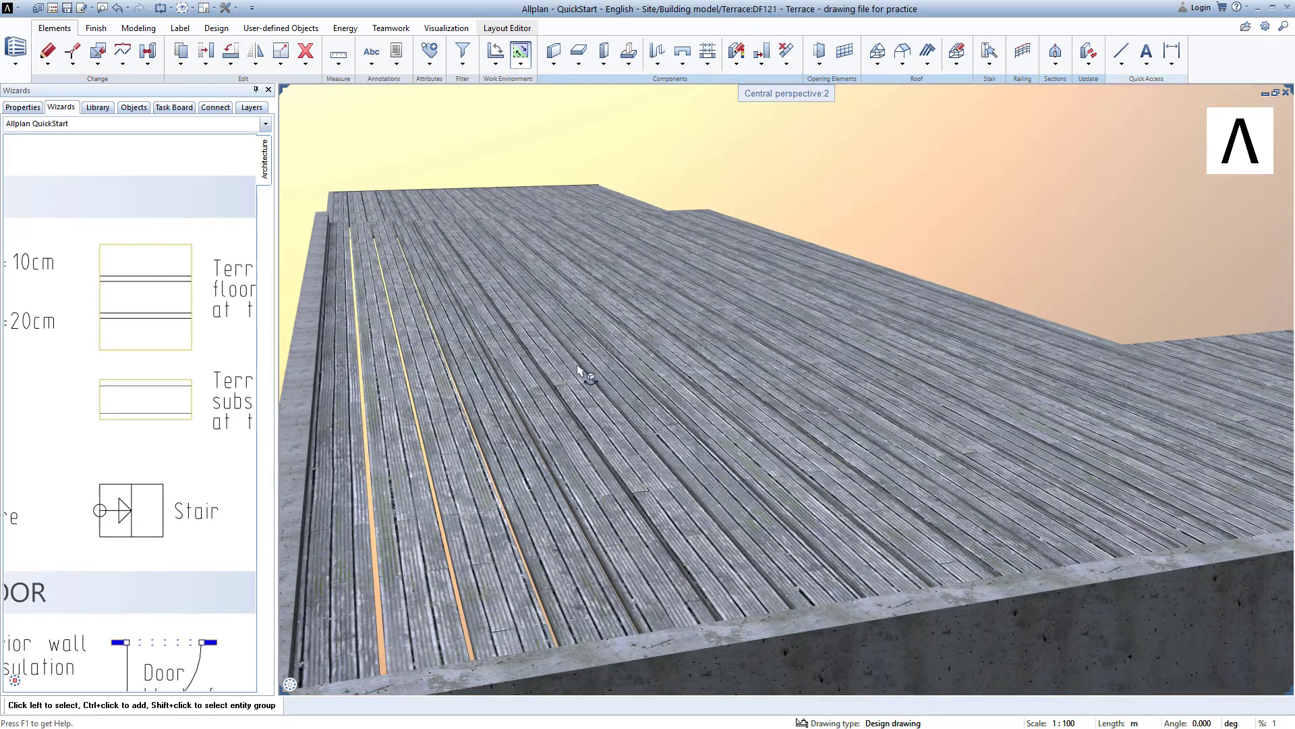
{"action": "right_click_drag", "start_coordinate": [577, 370], "coordinate": [581, 350]}
{"action": "left_click_drag", "start_coordinate": [581, 350], "coordinate": [539, 318]}
Switch to the plan window and back to the perspective window.
{"action": "left_click", "coordinate": [214, 9]}
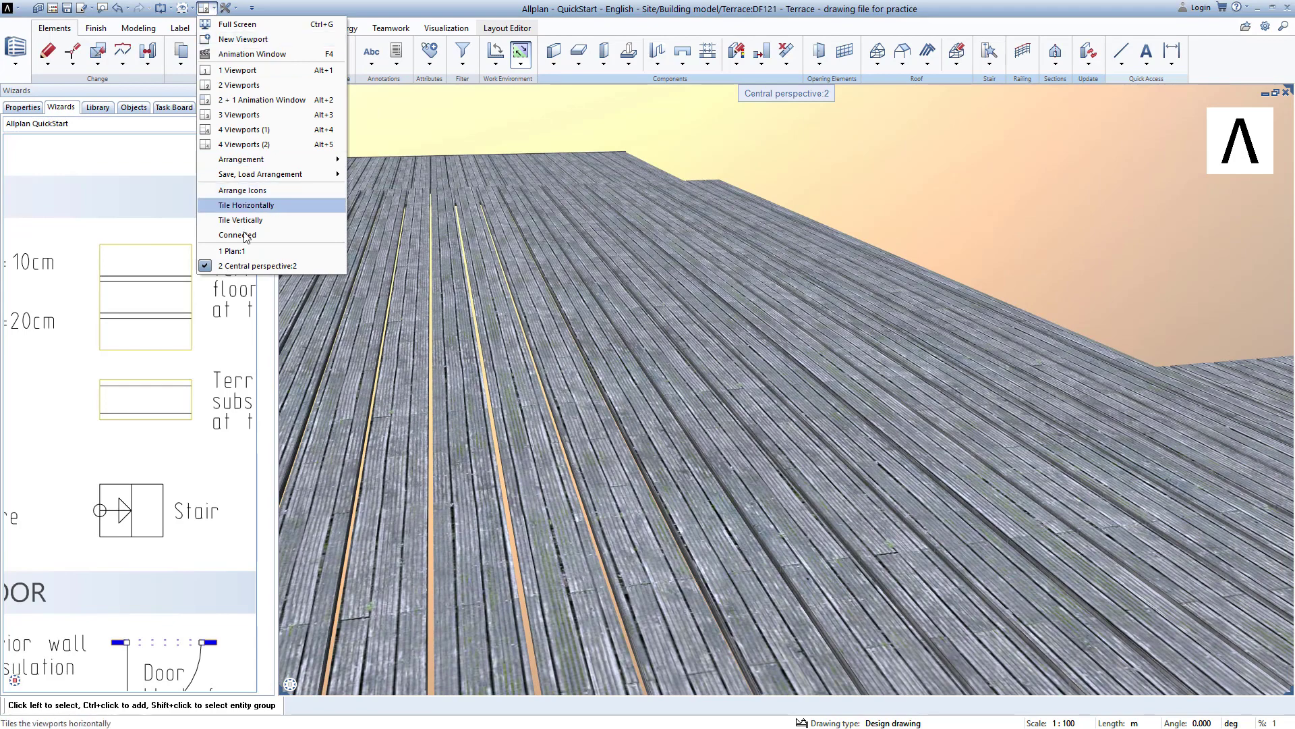
{"action": "left_click", "coordinate": [233, 251]}
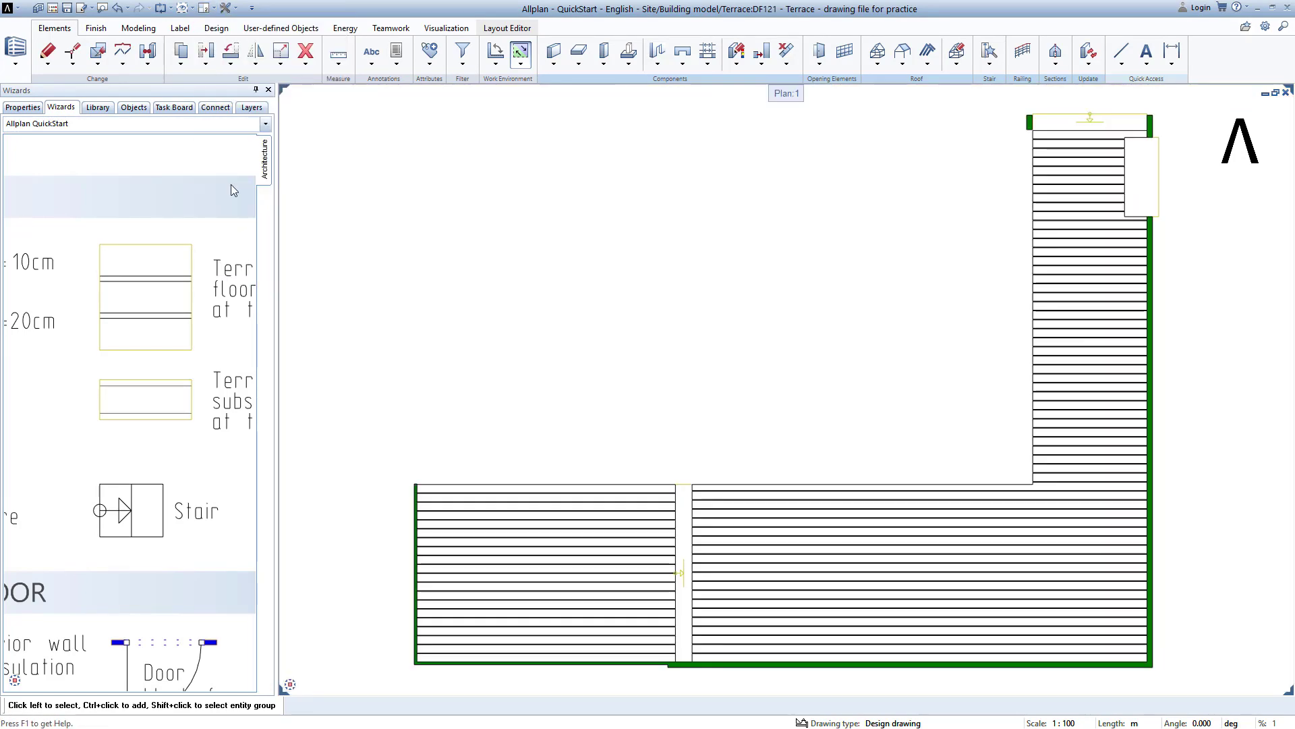
{"action": "left_click", "coordinate": [214, 9]}
{"action": "left_click", "coordinate": [253, 266]}
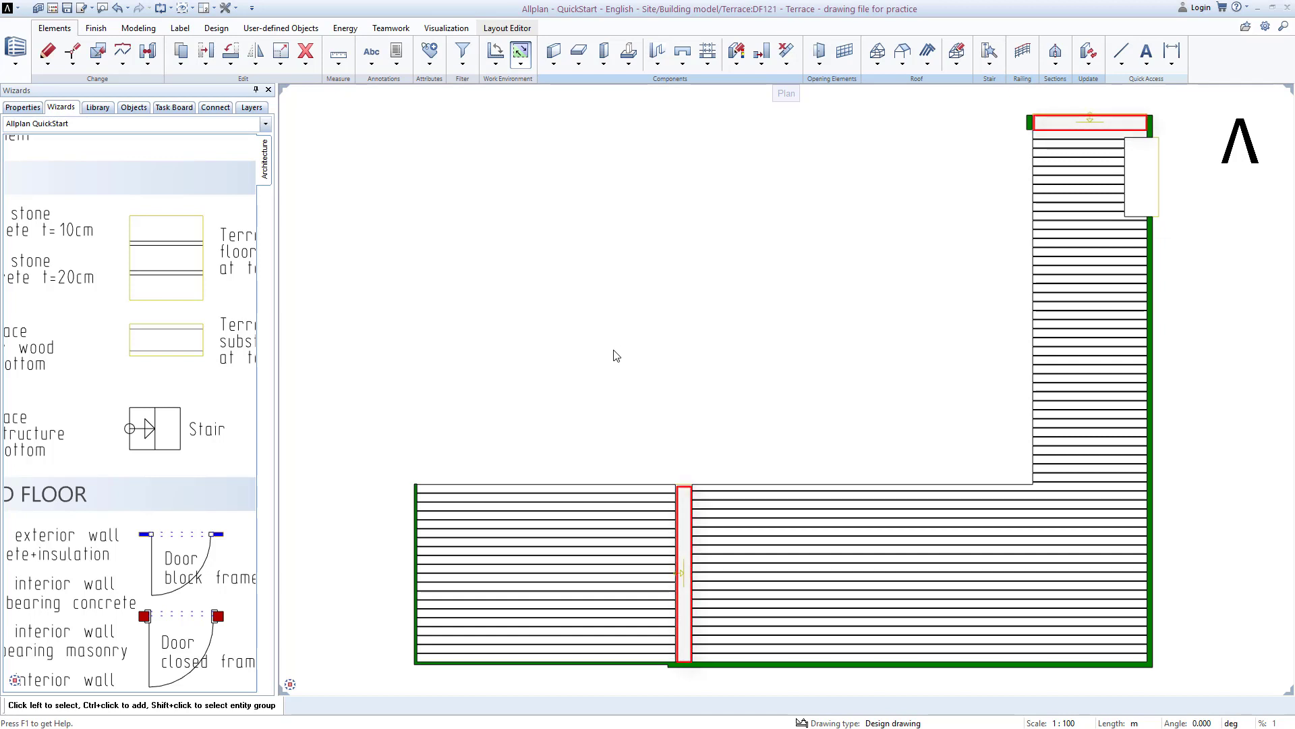
Start a straight stair from the assistant's Stair symbol and outline it over the narrow strip between the two floor levels.
{"action": "scroll", "coordinate": [185, 436], "scroll_direction": "up", "scroll_amount": 3}
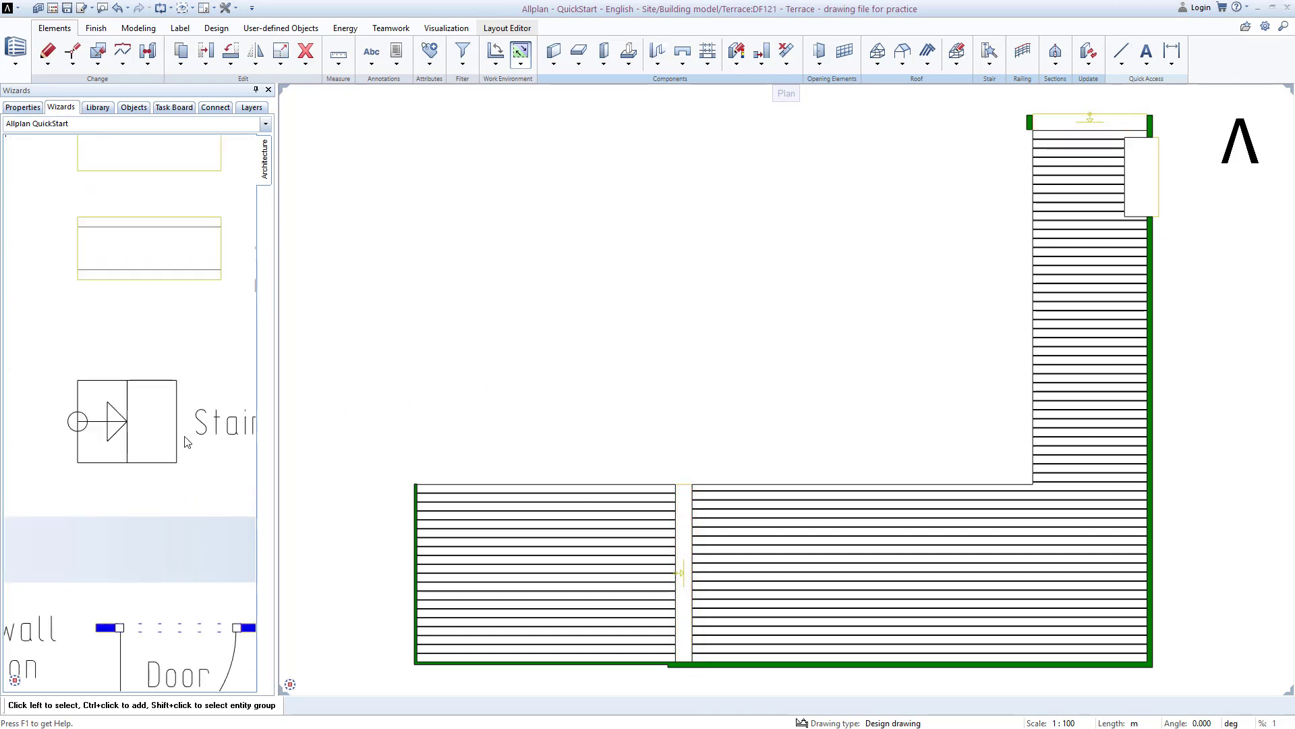
{"action": "left_click", "coordinate": [101, 425]}
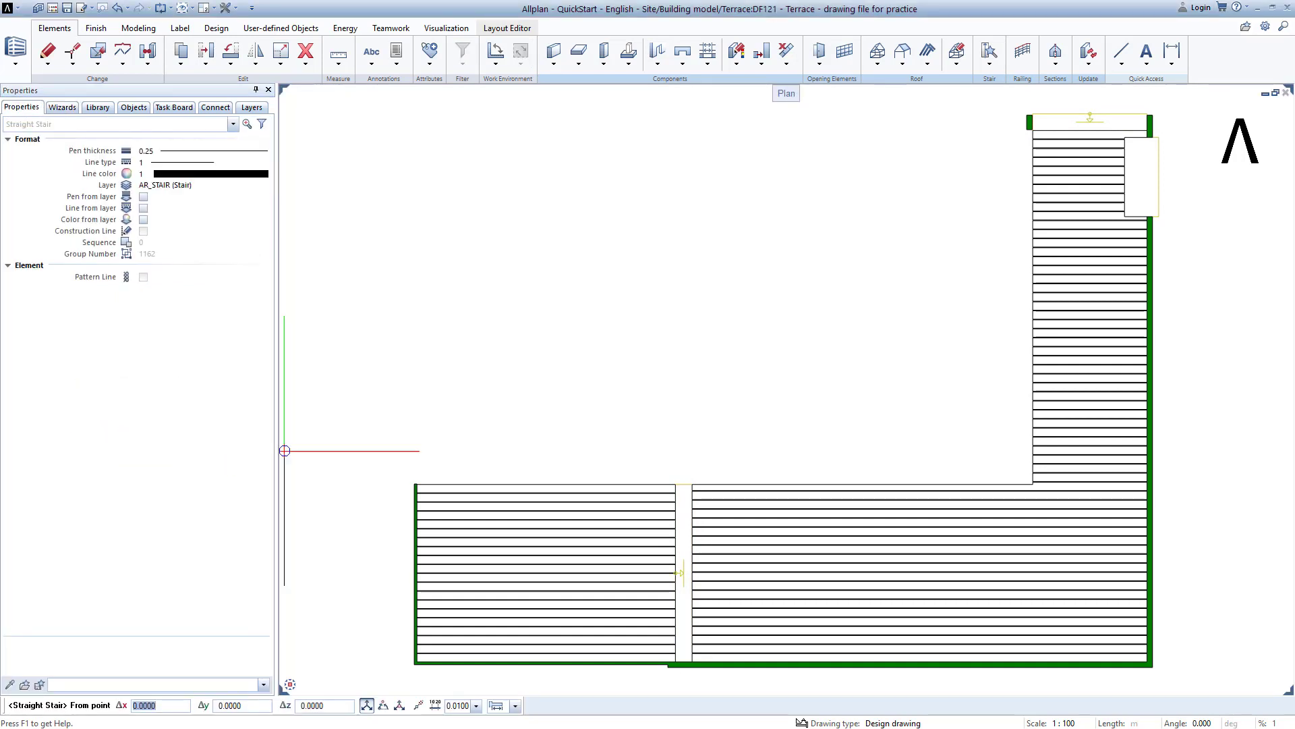
{"action": "middle_click_drag", "start_coordinate": [637, 544], "coordinate": [614, 344]}
{"action": "scroll", "coordinate": [614, 344], "scroll_direction": "up", "scroll_amount": 3}
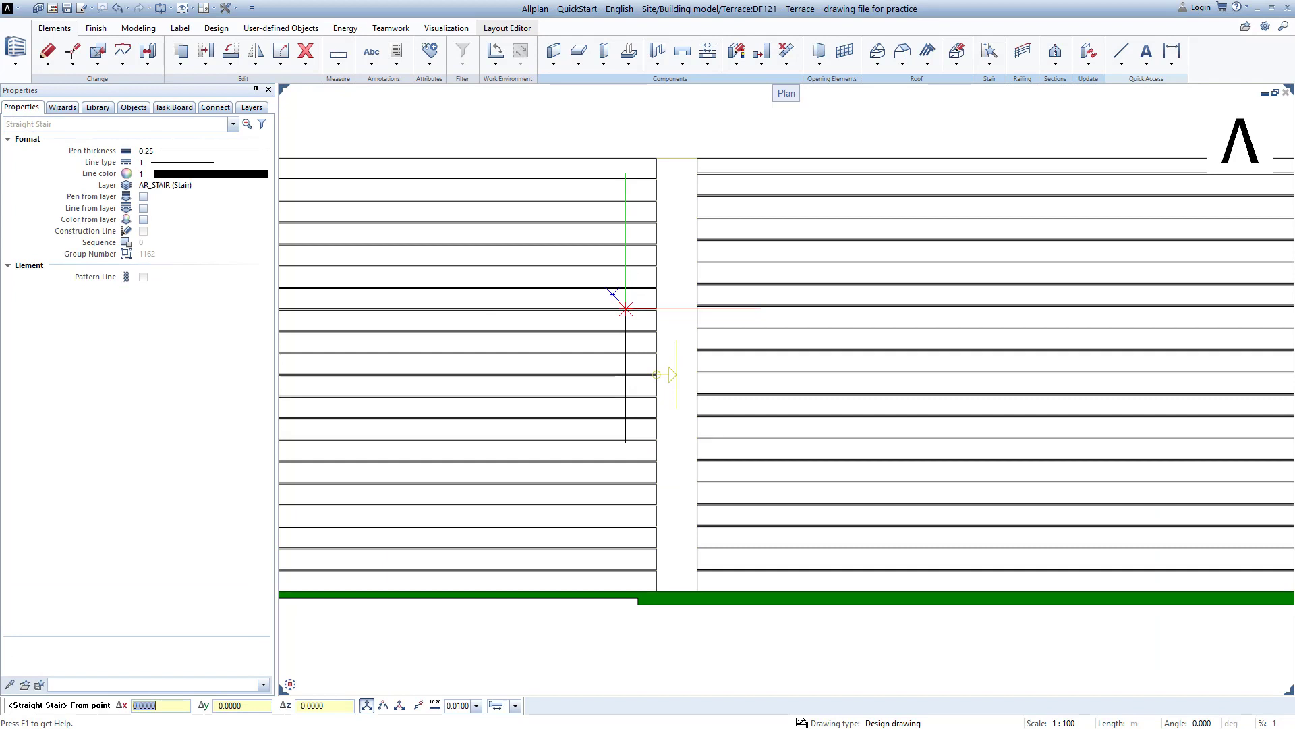
{"action": "left_click", "coordinate": [656, 157]}
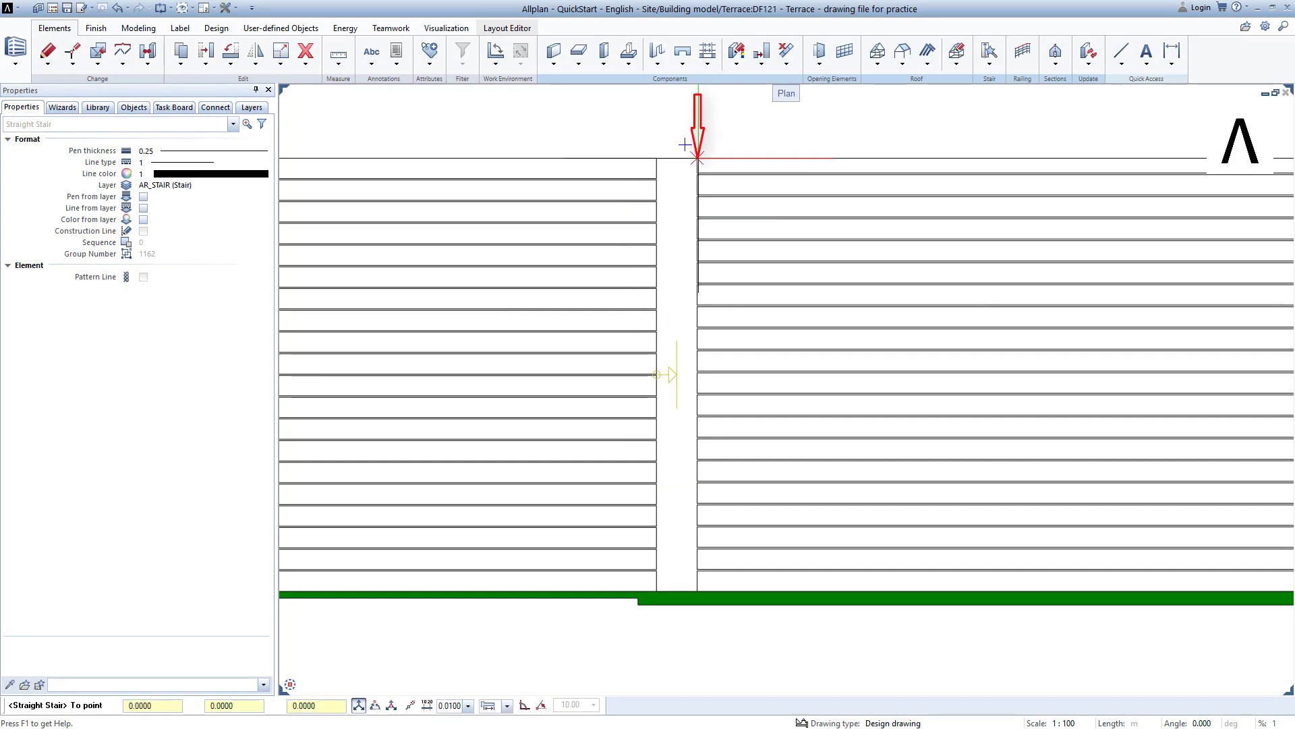
{"action": "left_click", "coordinate": [697, 591]}
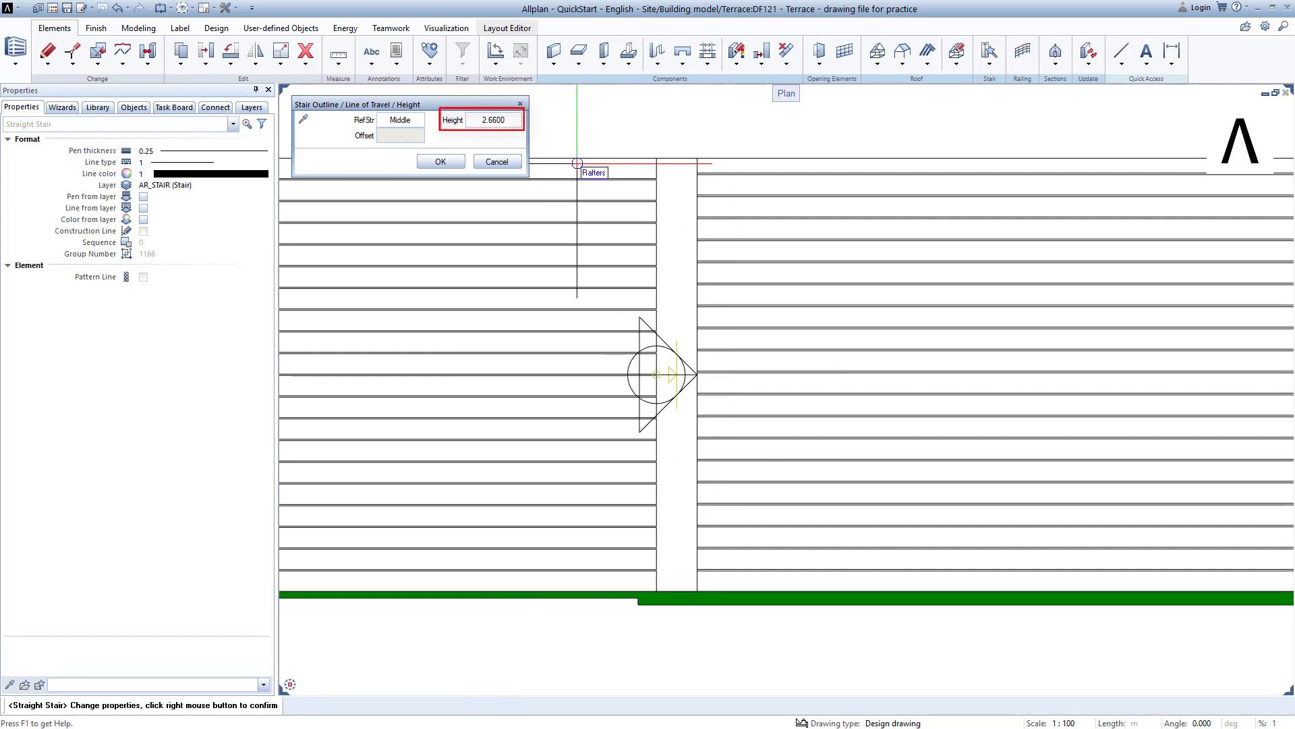
Set the stair's height at top to 0 and height at bottom to -0.3 m, basing the number of steps on the tread-to-riser ratio.
{"action": "left_click", "coordinate": [505, 123]}
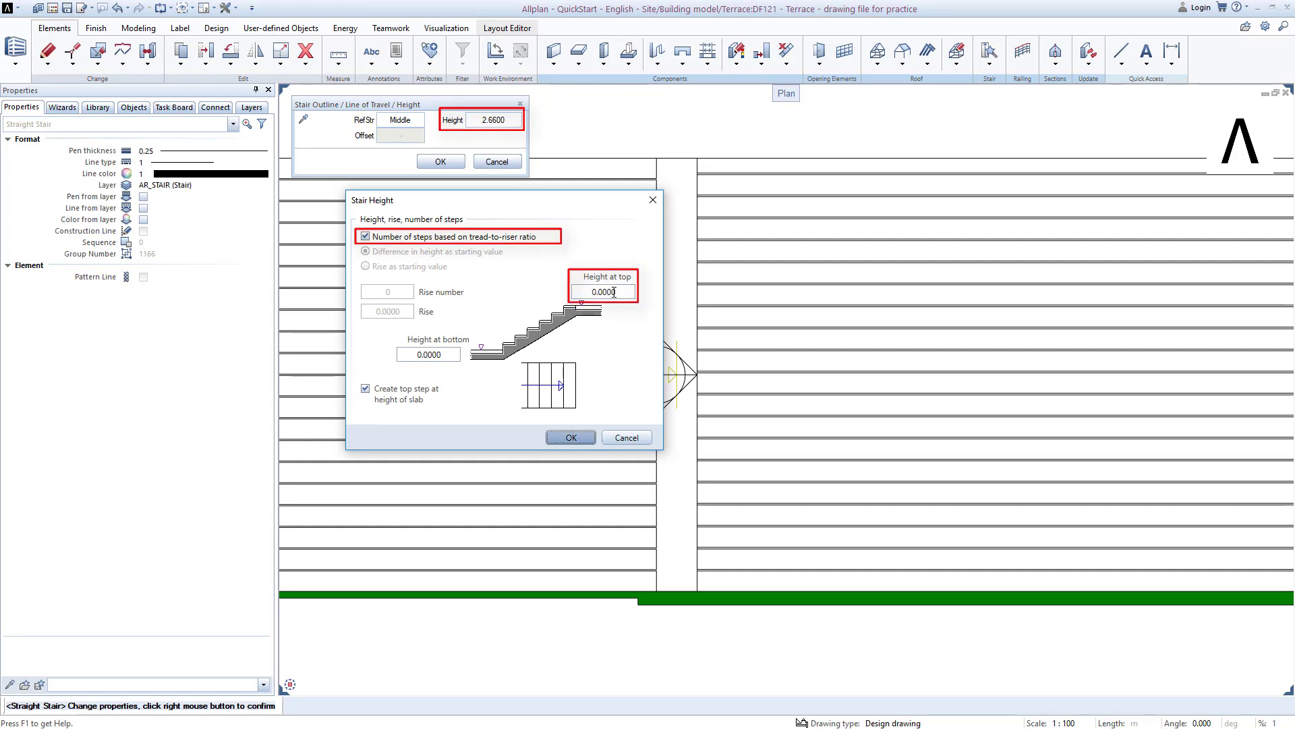
{"action": "left_click", "coordinate": [448, 357]}
{"action": "type", "text": "-0.3"}
{"action": "key", "text": "Return"}
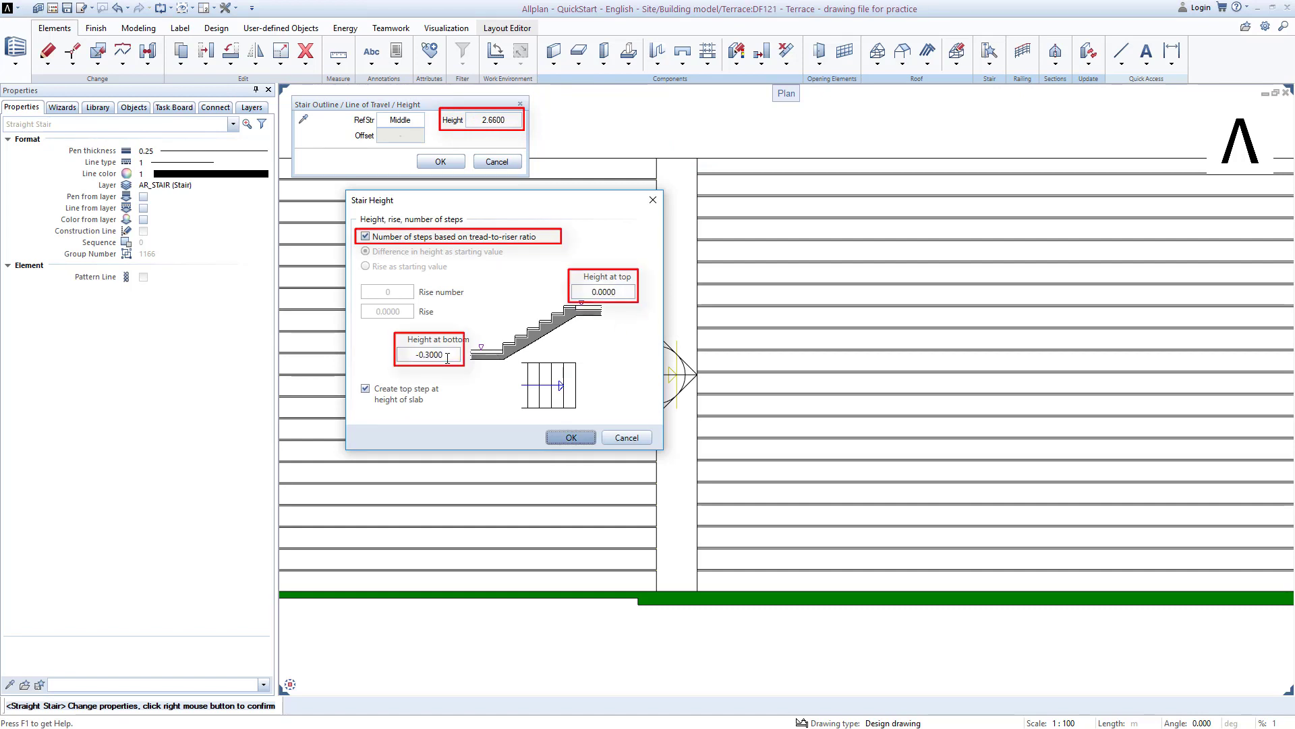
{"action": "left_click", "coordinate": [571, 437]}
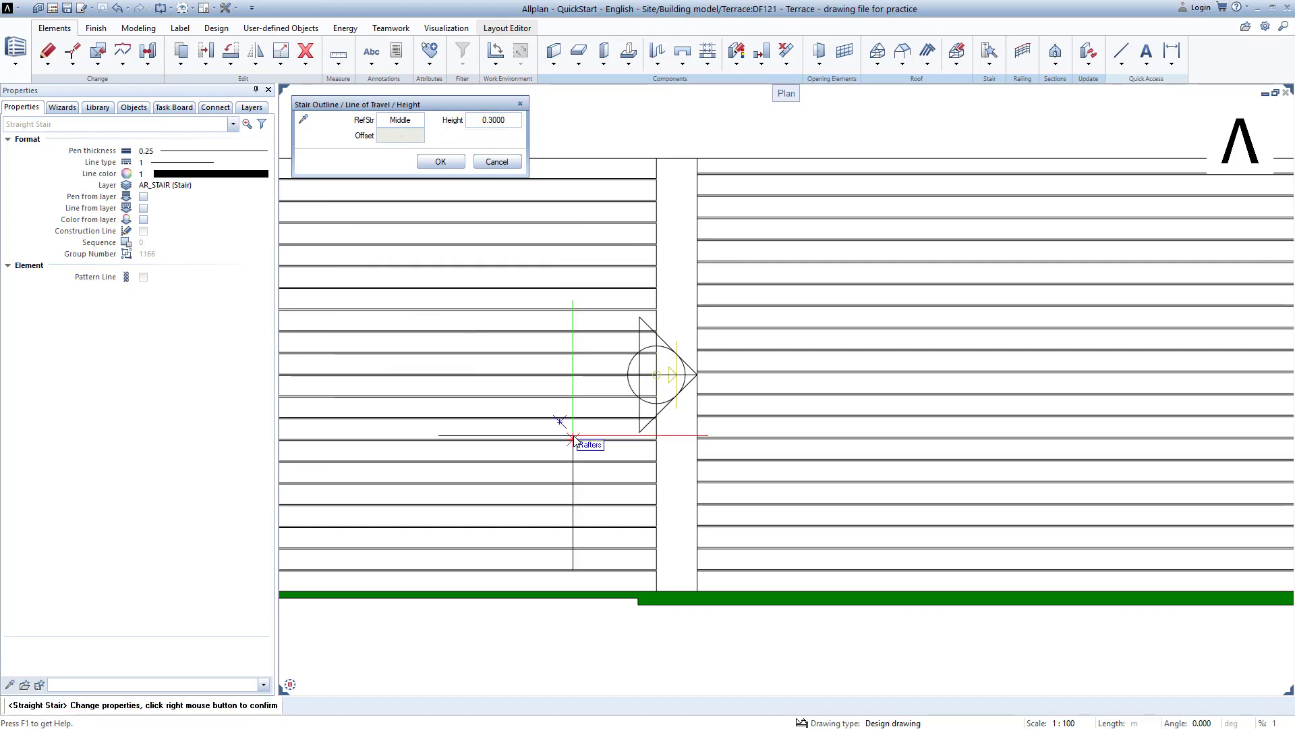
{"action": "left_click", "coordinate": [451, 166]}
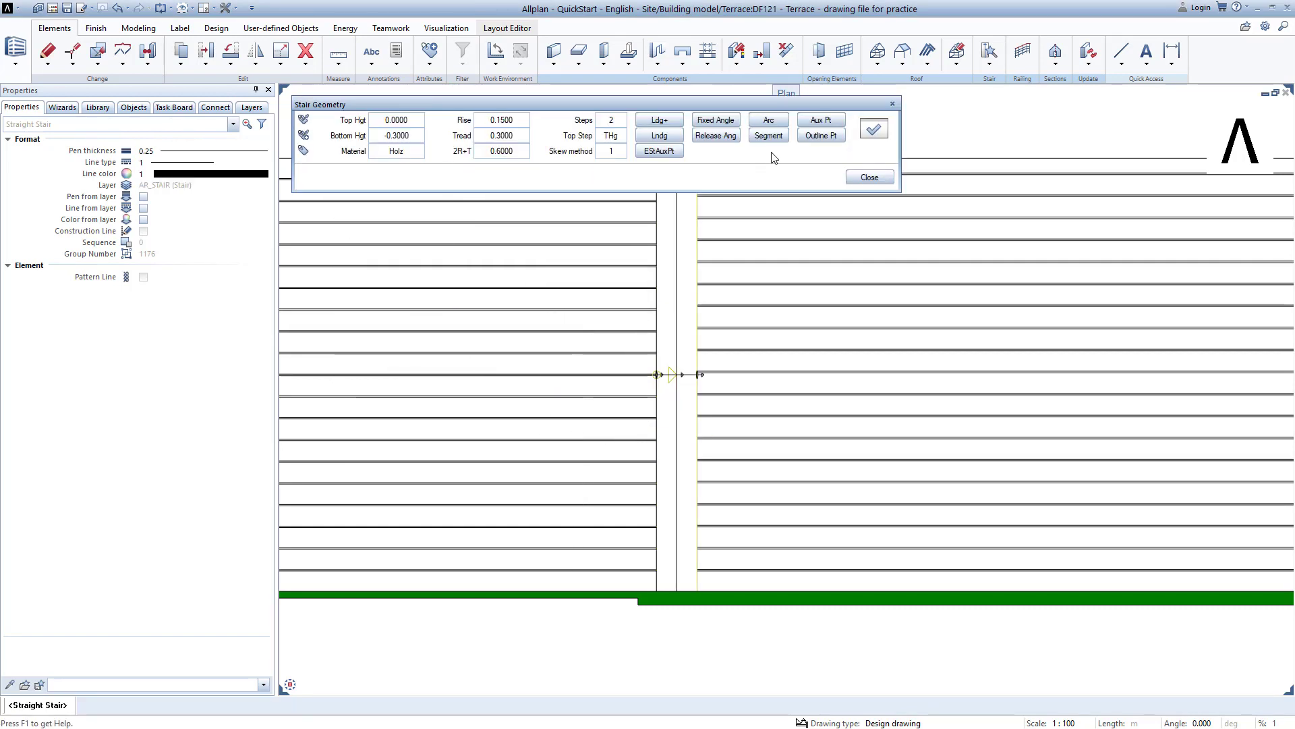
Finish and save the stair between the two floor levels without placing a label.
{"action": "left_click", "coordinate": [869, 177]}
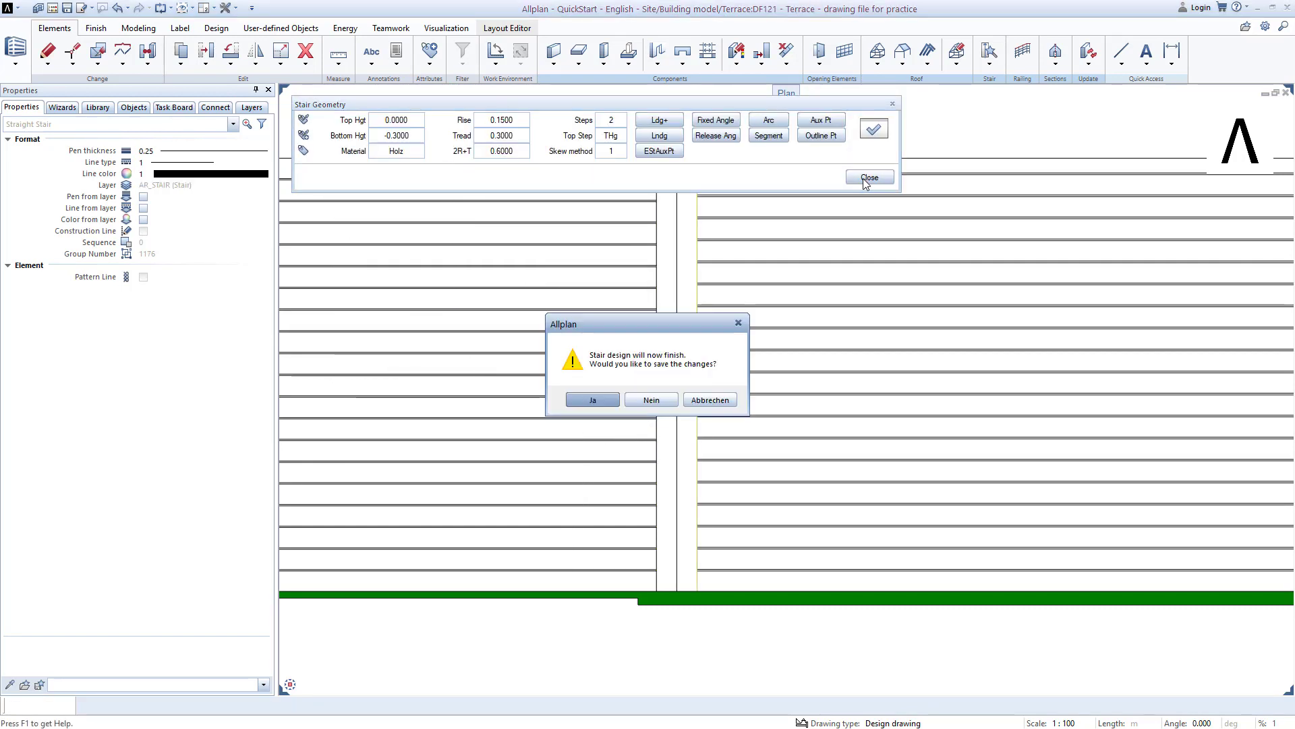
{"action": "left_click", "coordinate": [601, 402]}
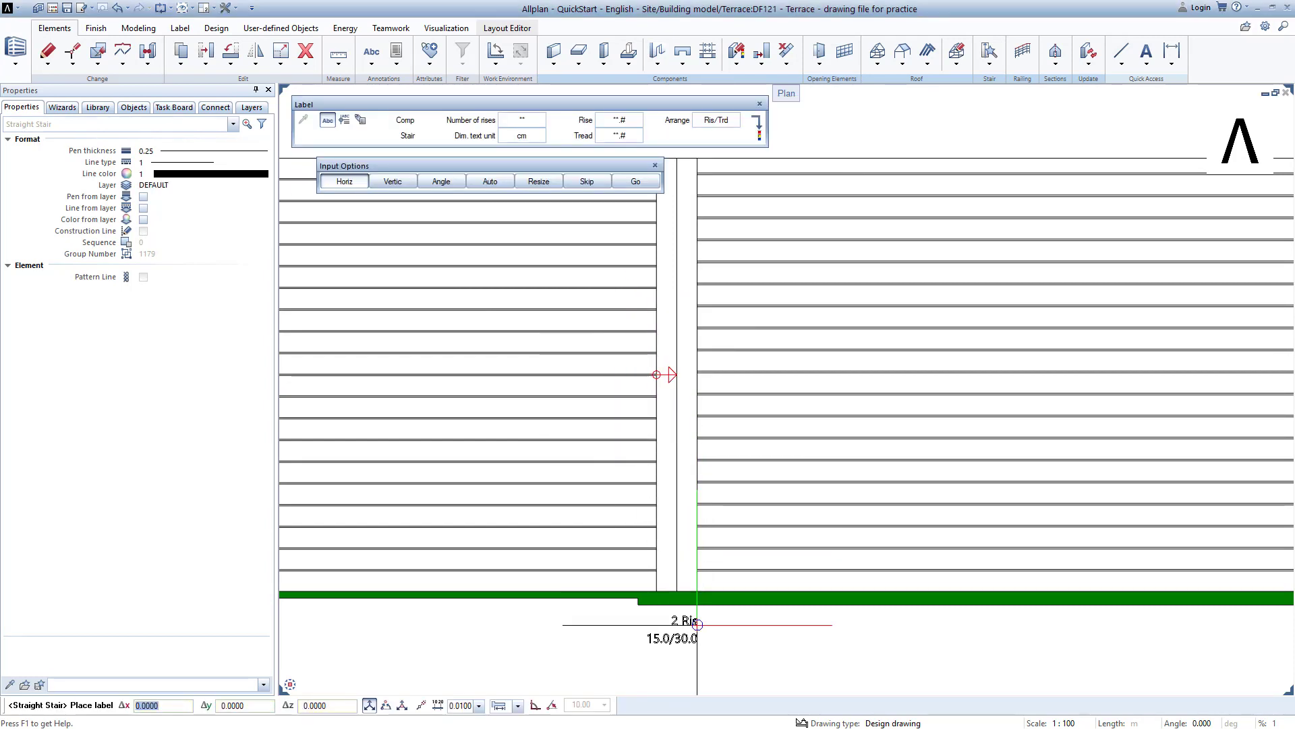
{"action": "key", "text": "Escape"}
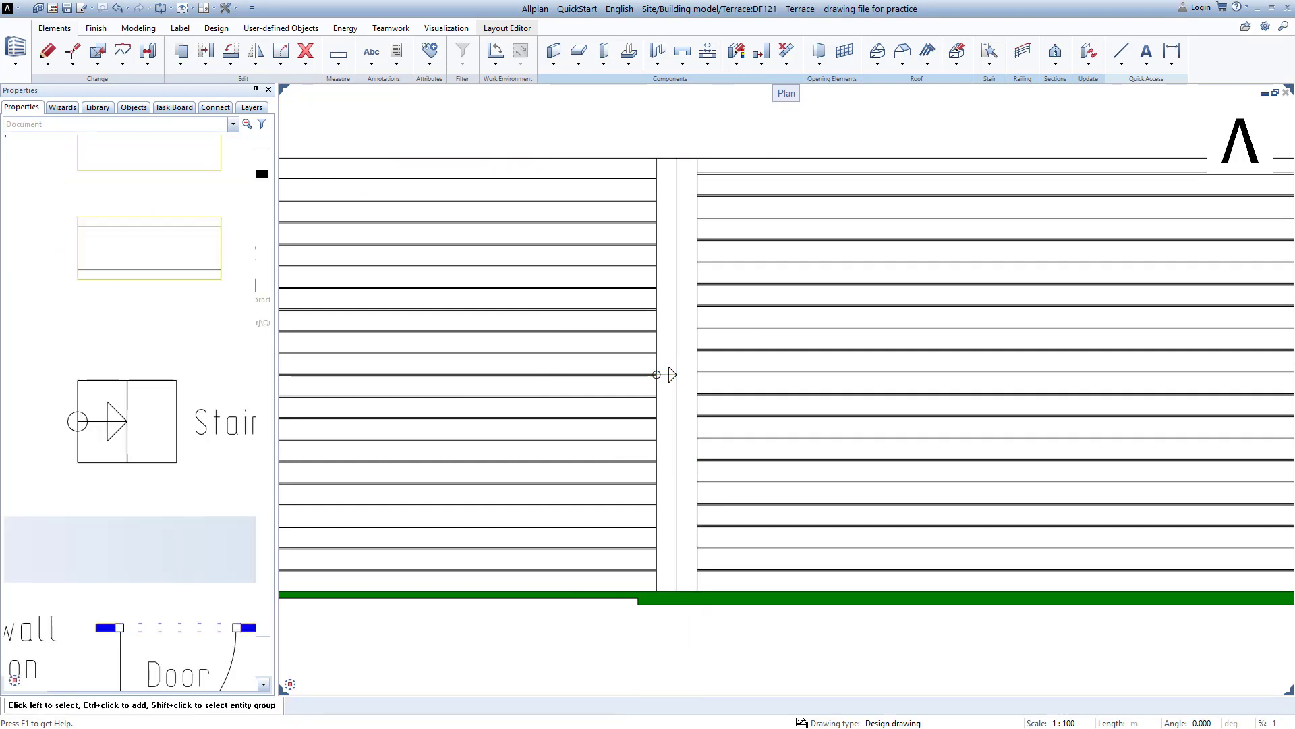
Start a second straight stair from the assistant's Stair symbol and outline it over the strip at the terrace's north end.
{"action": "scroll", "coordinate": [703, 371], "scroll_direction": "down", "scroll_amount": 3}
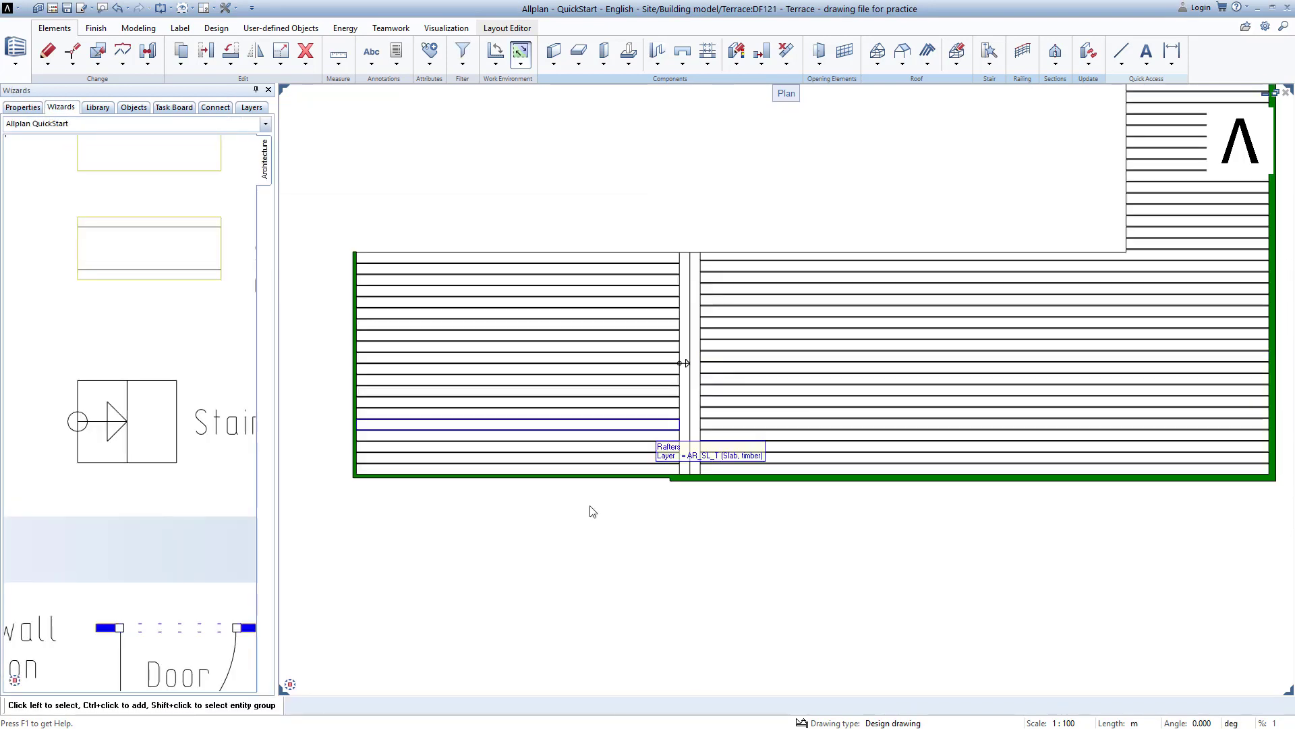
{"action": "left_click", "coordinate": [305, 685]}
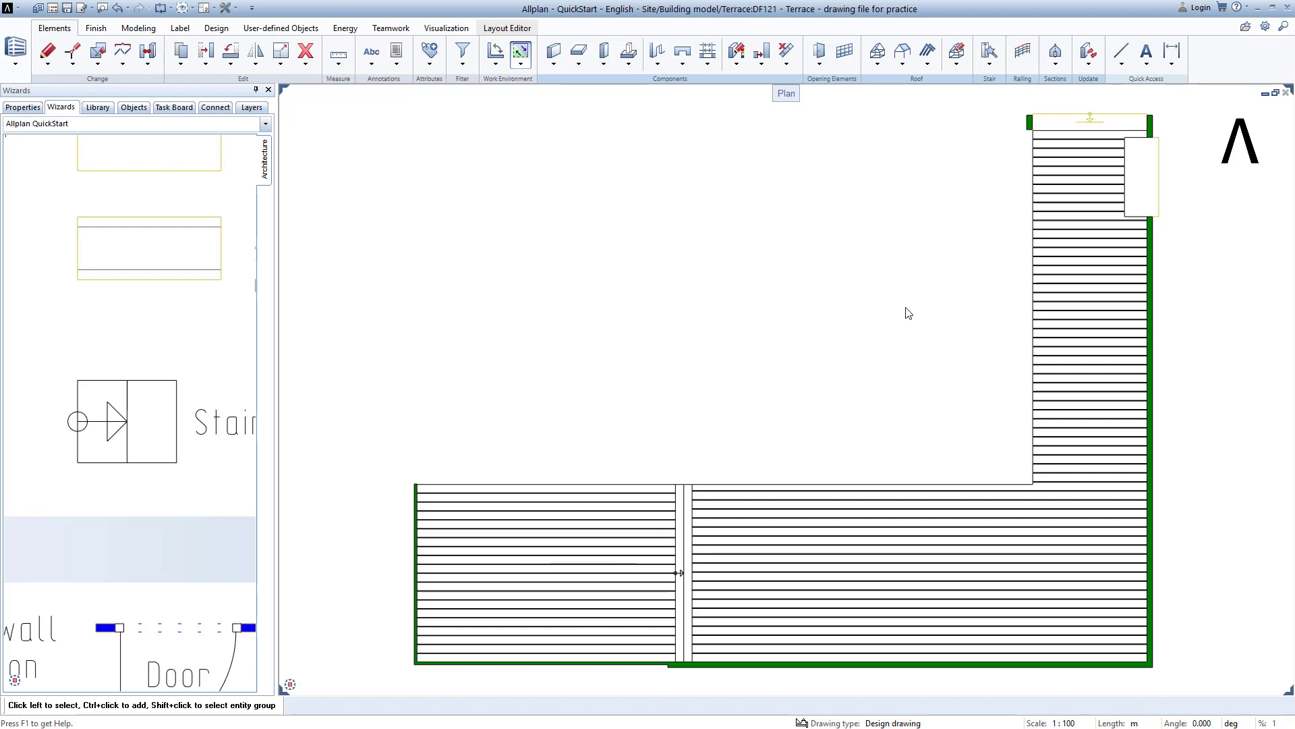
{"action": "scroll", "coordinate": [1106, 120], "scroll_direction": "up", "scroll_amount": 5}
{"action": "middle_click_drag", "start_coordinate": [1032, 177], "coordinate": [680, 328]}
{"action": "scroll", "coordinate": [774, 258], "scroll_direction": "up", "scroll_amount": 1}
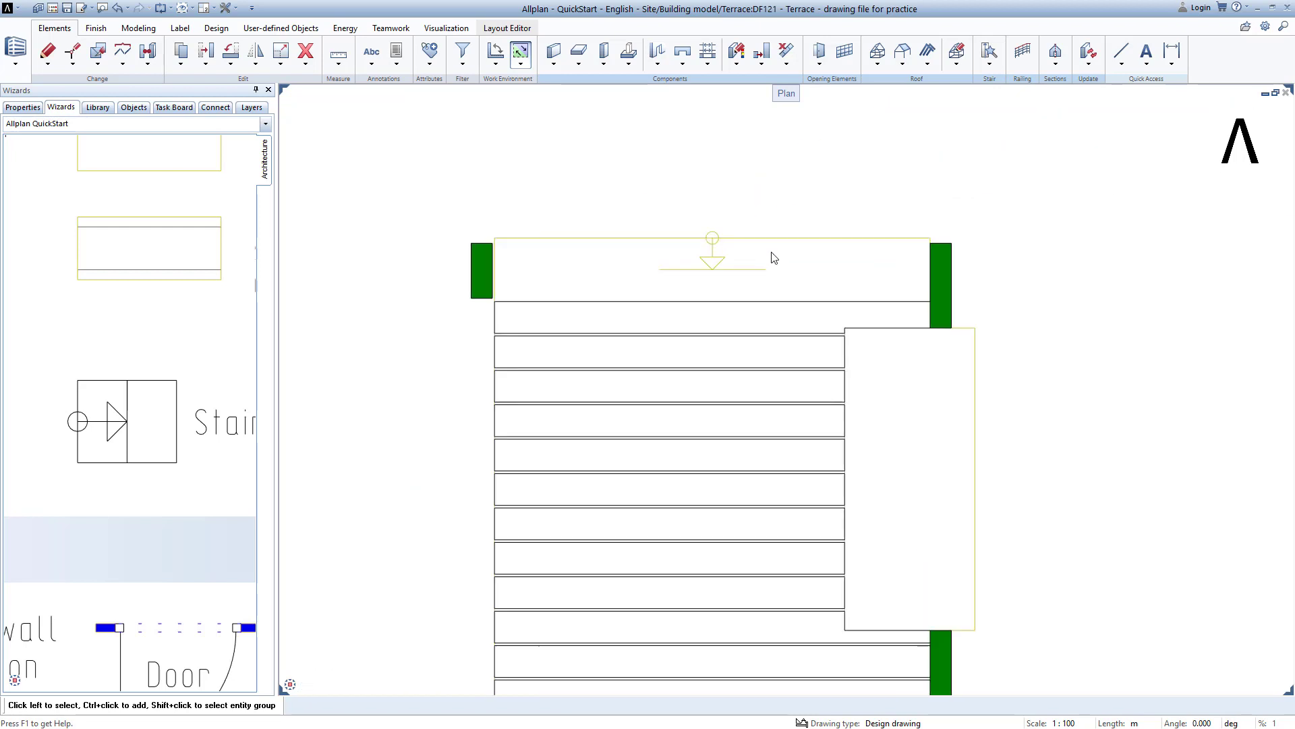
{"action": "left_click", "coordinate": [101, 426]}
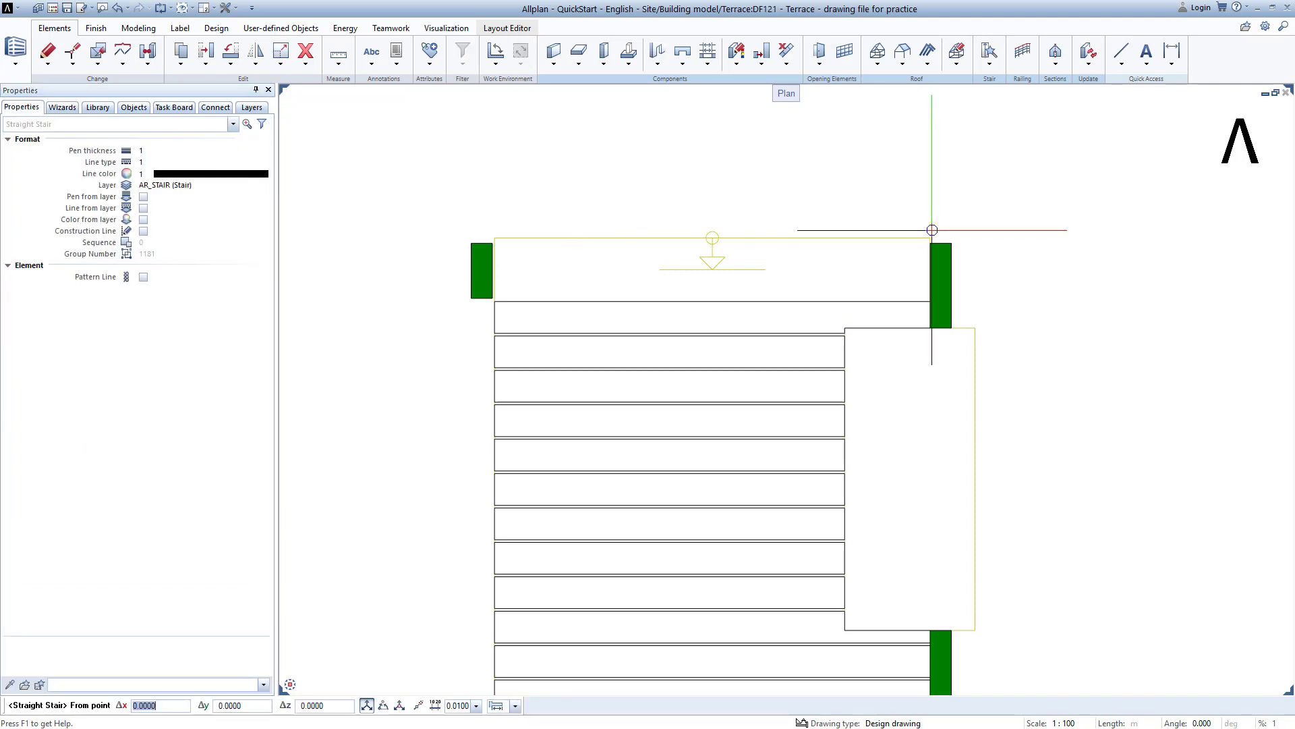
{"action": "left_click", "coordinate": [928, 297]}
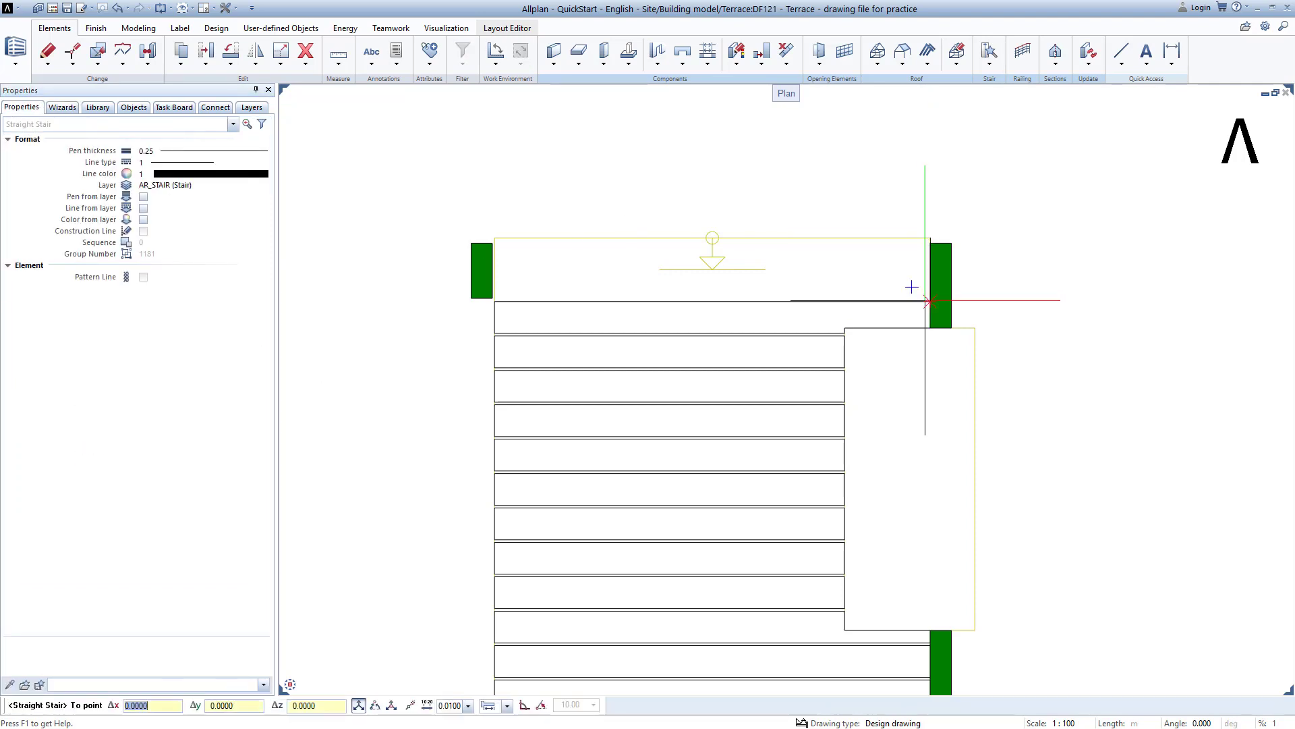
{"action": "left_click", "coordinate": [483, 288]}
{"action": "left_click", "coordinate": [518, 189]}
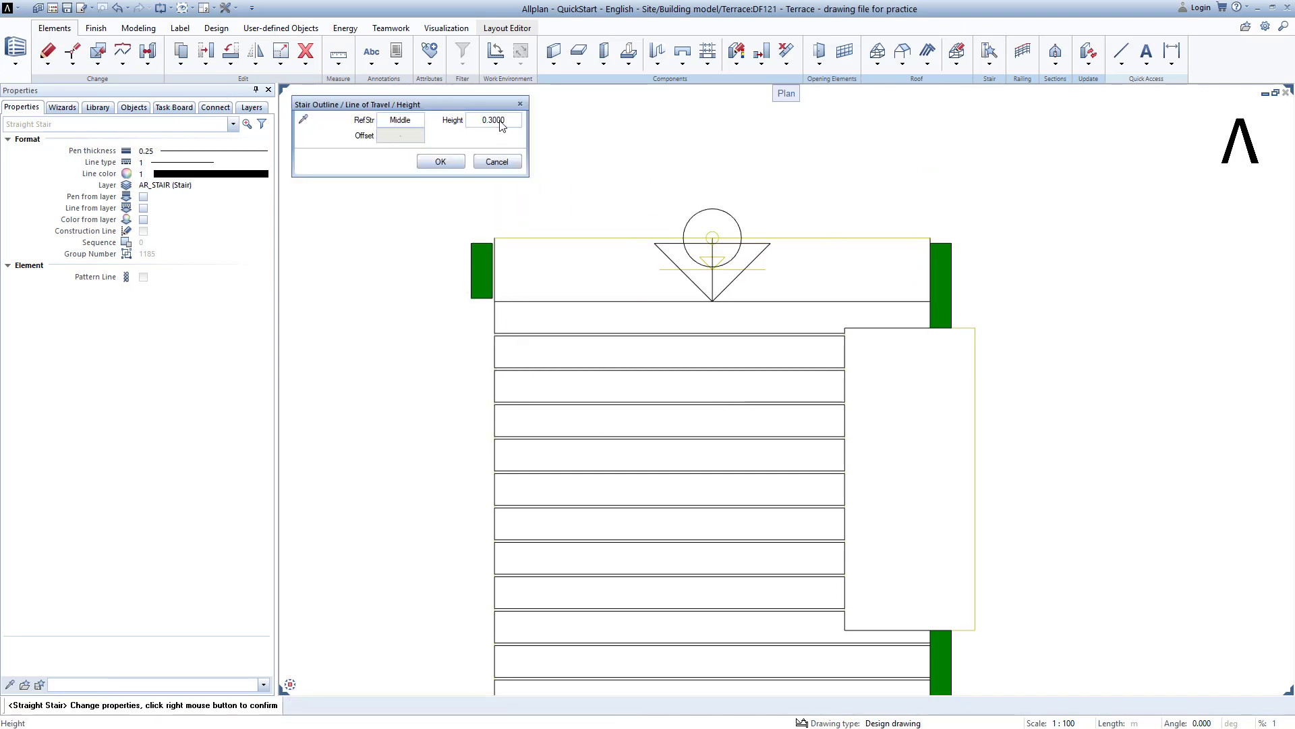
Set the northern stair's height at bottom to -0.35 m and accept the stair outline settings.
{"action": "left_click", "coordinate": [500, 122]}
{"action": "double_click", "coordinate": [432, 353]}
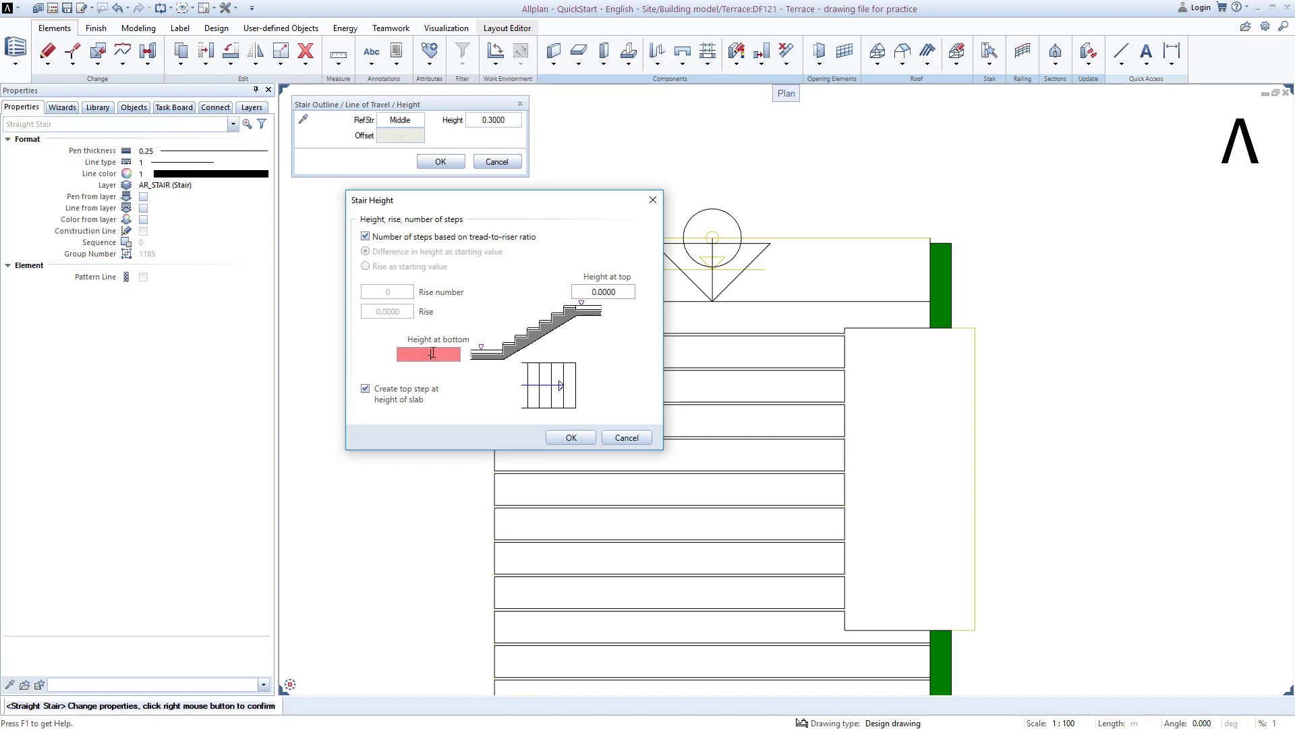
{"action": "left_click", "coordinate": [571, 437]}
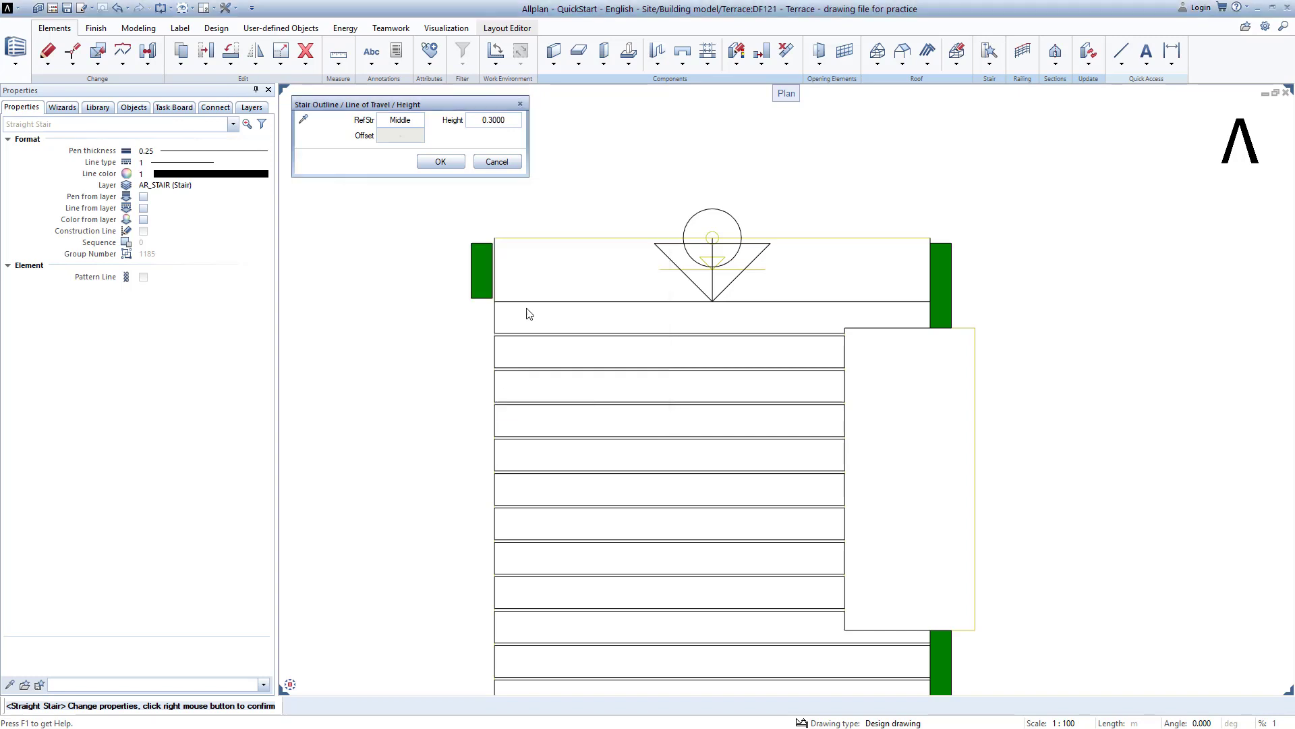
{"action": "left_click", "coordinate": [440, 162]}
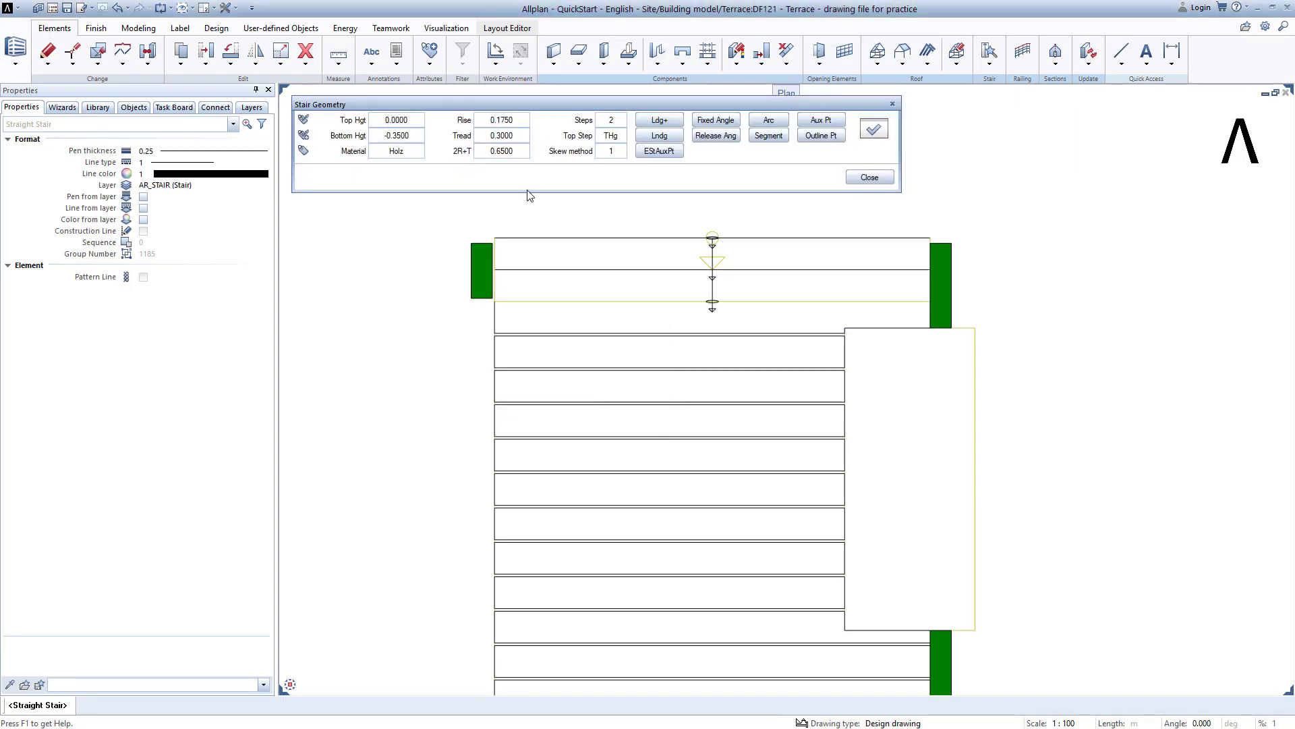
Finish and save the northern stair without placing a label.
{"action": "left_click", "coordinate": [870, 177]}
{"action": "left_click", "coordinate": [592, 398]}
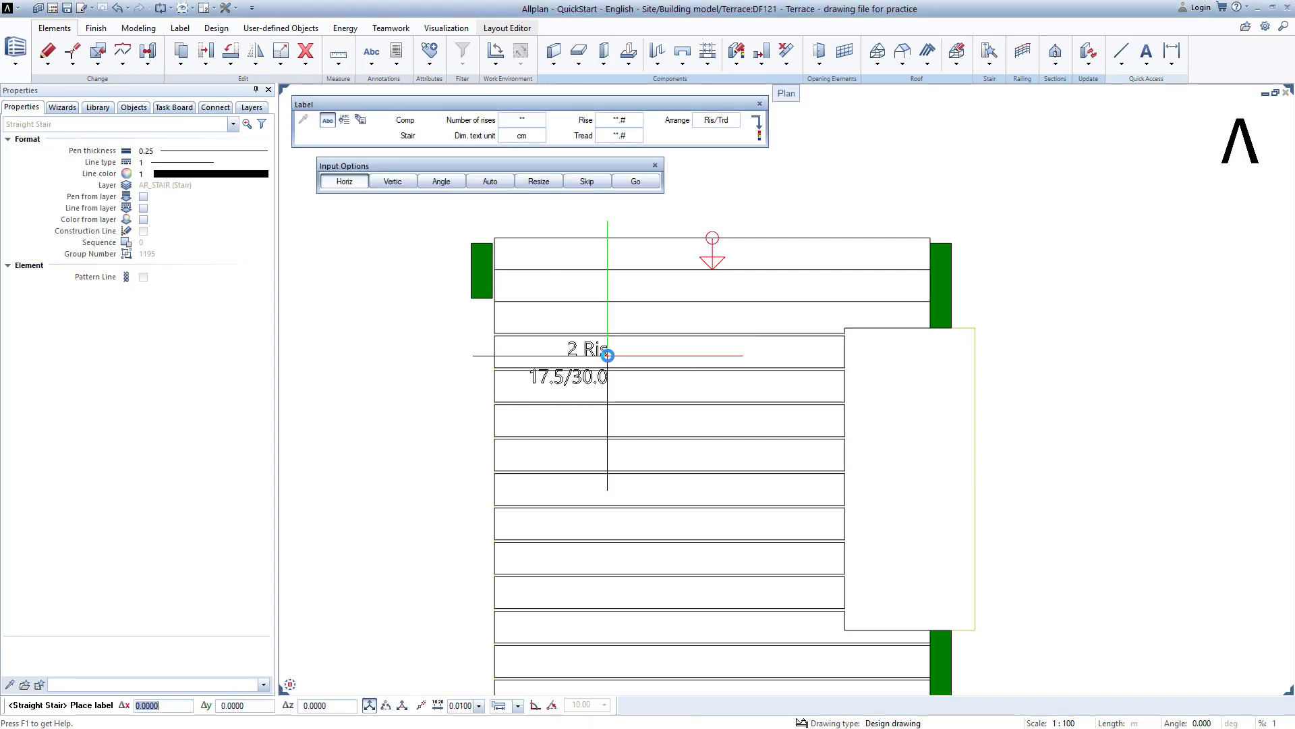
{"action": "key", "text": "Escape"}
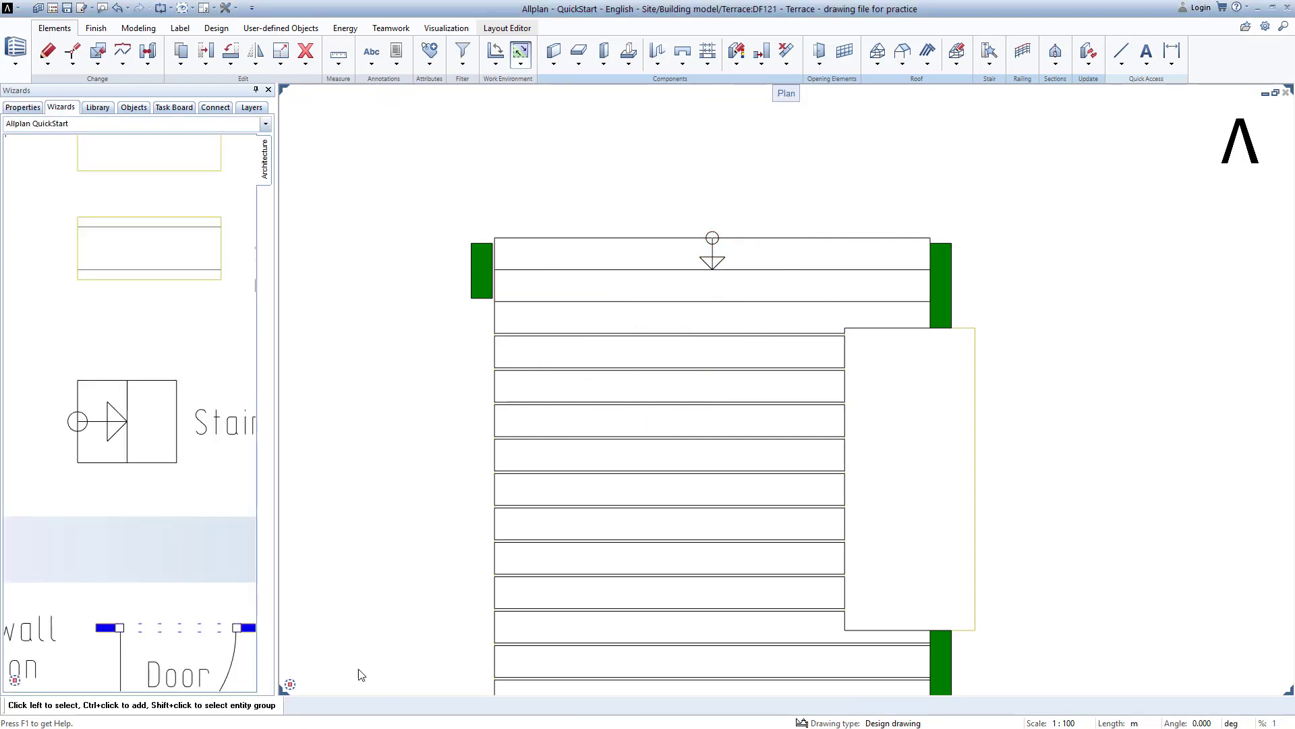
Copy the reinforced-concrete 3D object from the assistant into the terrace's eastern recess, placing its north-west corner on the recess's north-west corner.
{"action": "left_click", "coordinate": [306, 684]}
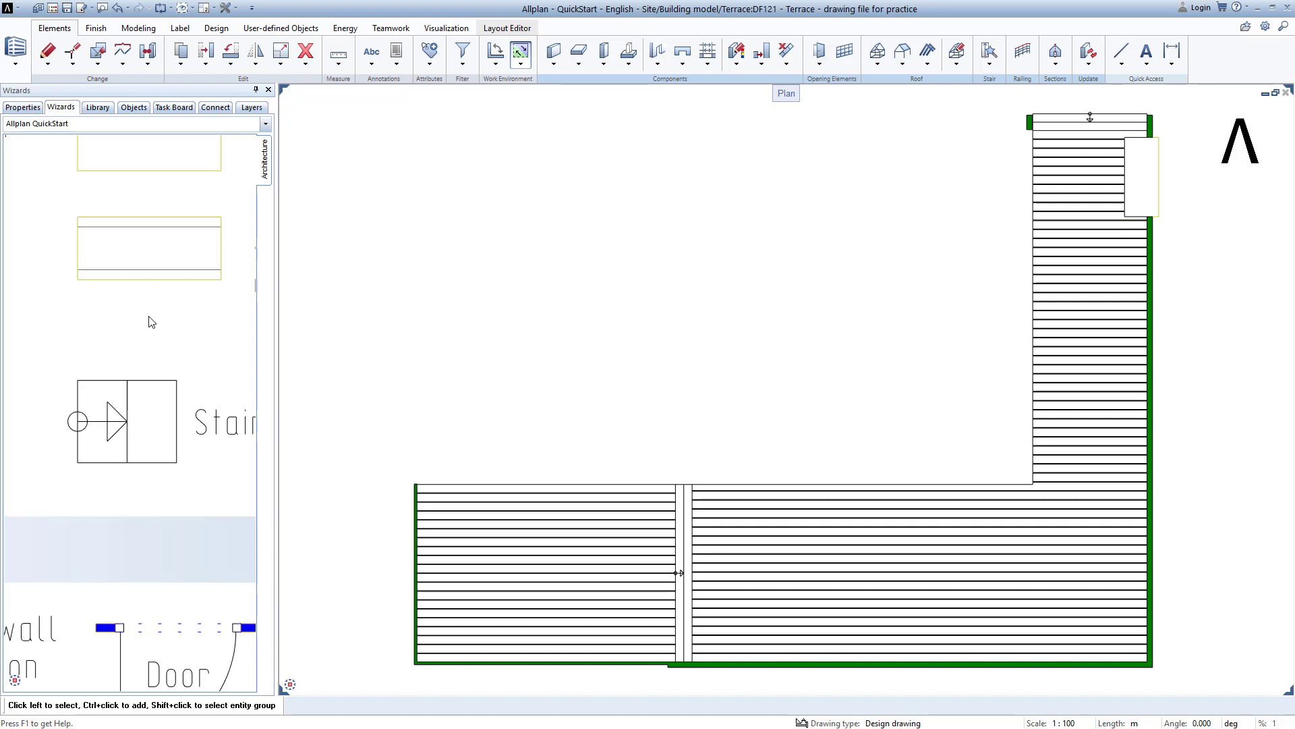
{"action": "scroll", "coordinate": [150, 321], "scroll_direction": "down", "scroll_amount": 5}
{"action": "scroll", "coordinate": [156, 259], "scroll_direction": "up", "scroll_amount": 3}
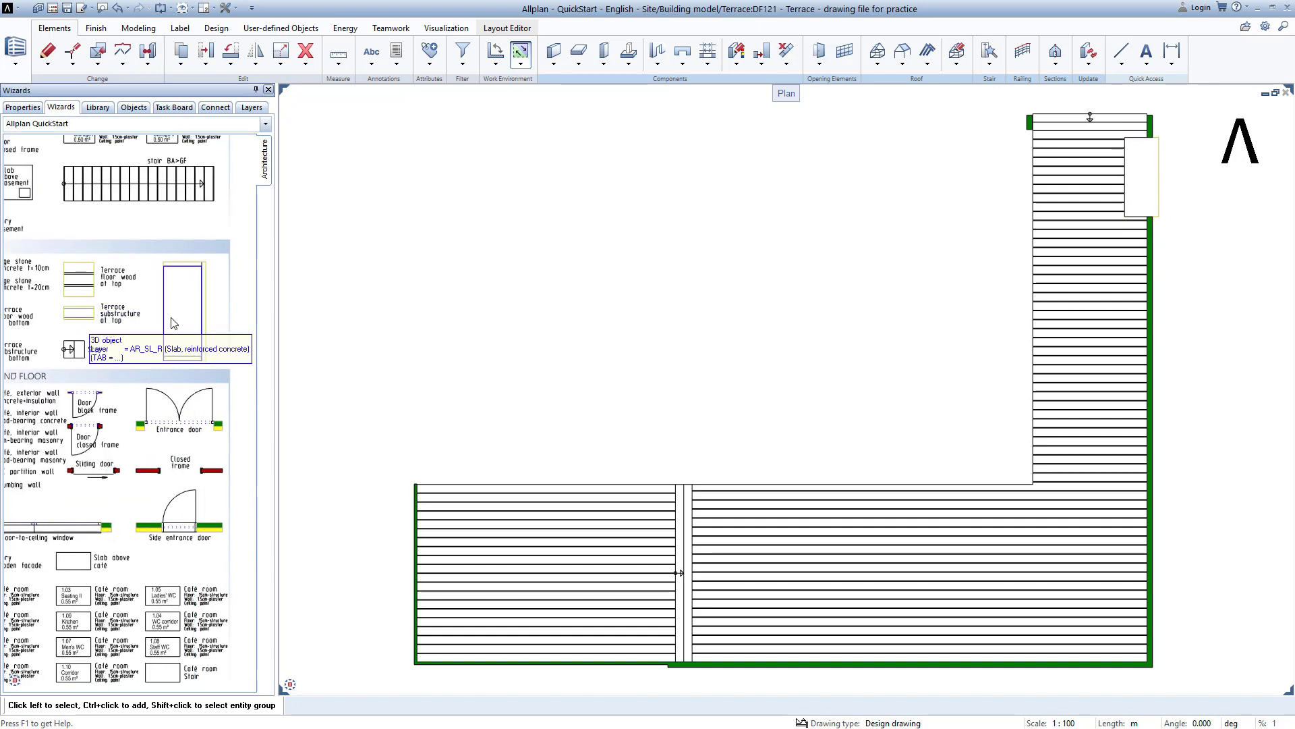
{"action": "left_click", "coordinate": [163, 257]}
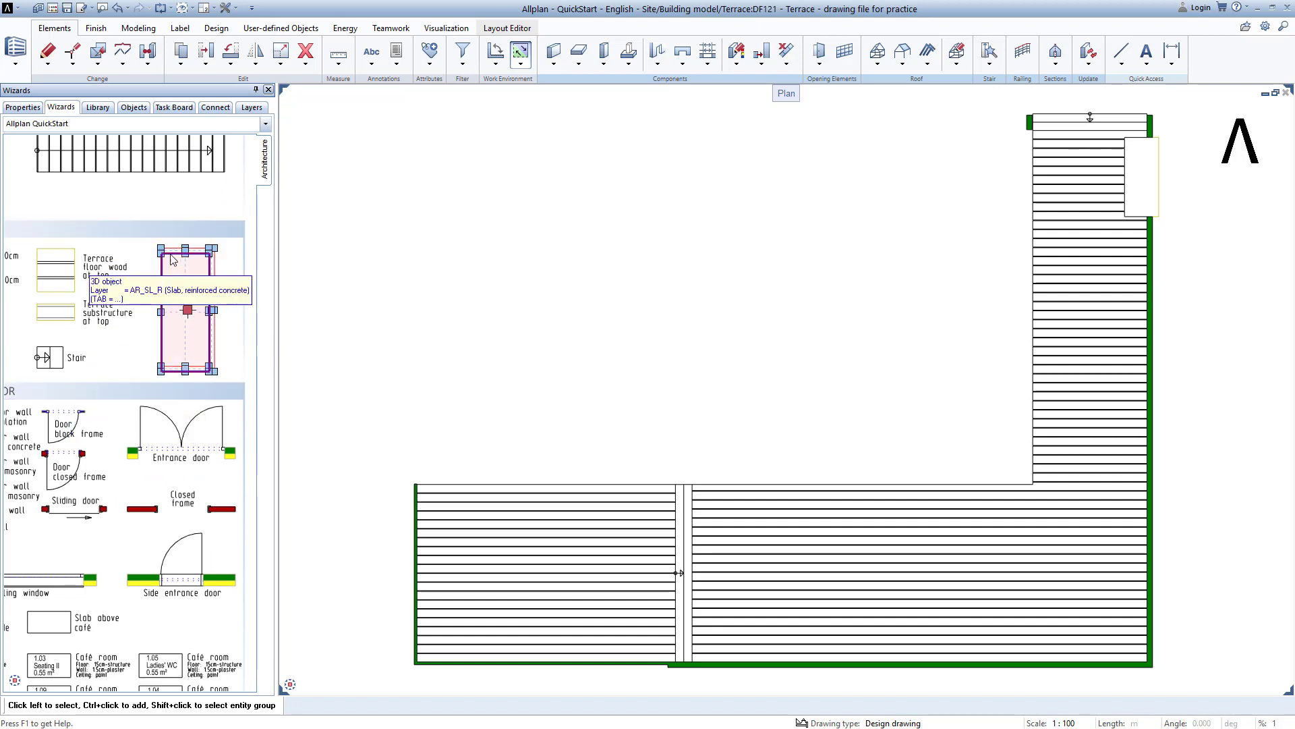
{"action": "scroll", "coordinate": [166, 256], "scroll_direction": "up", "scroll_amount": 5}
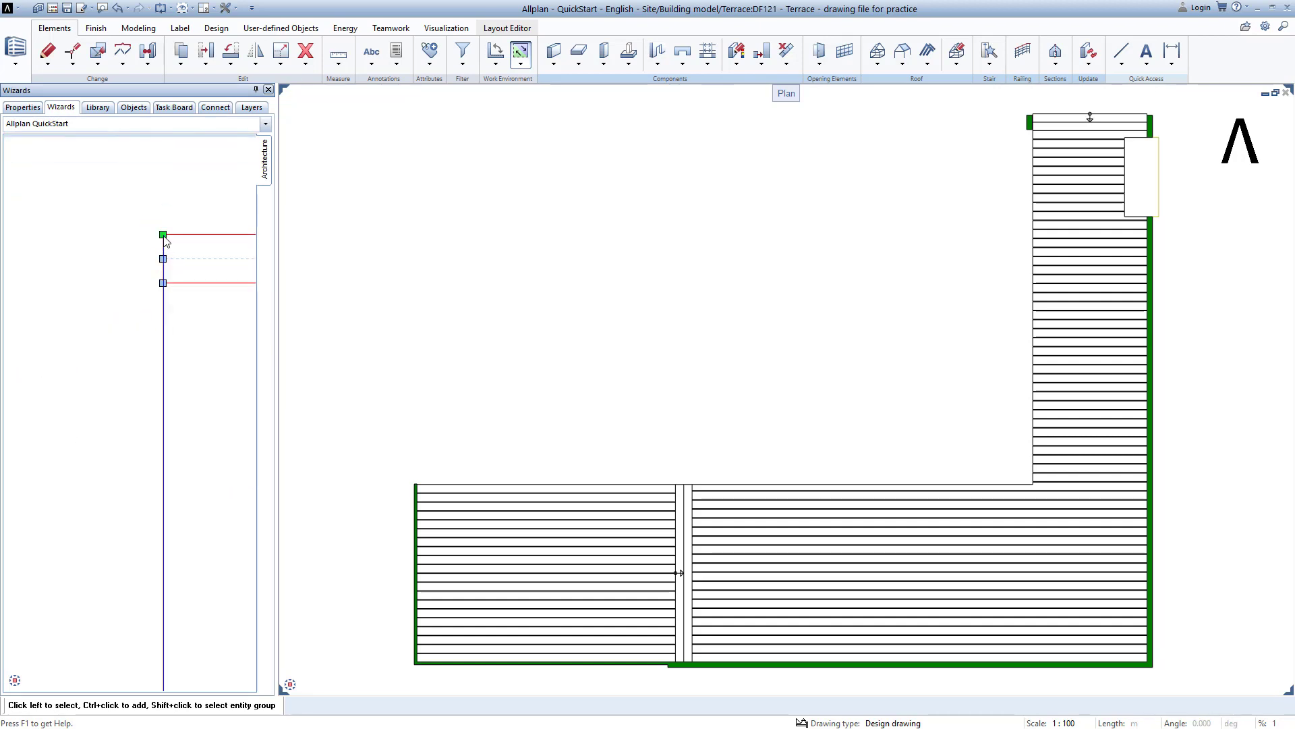
{"action": "left_click_drag", "start_coordinate": [166, 242], "coordinate": [653, 270]}
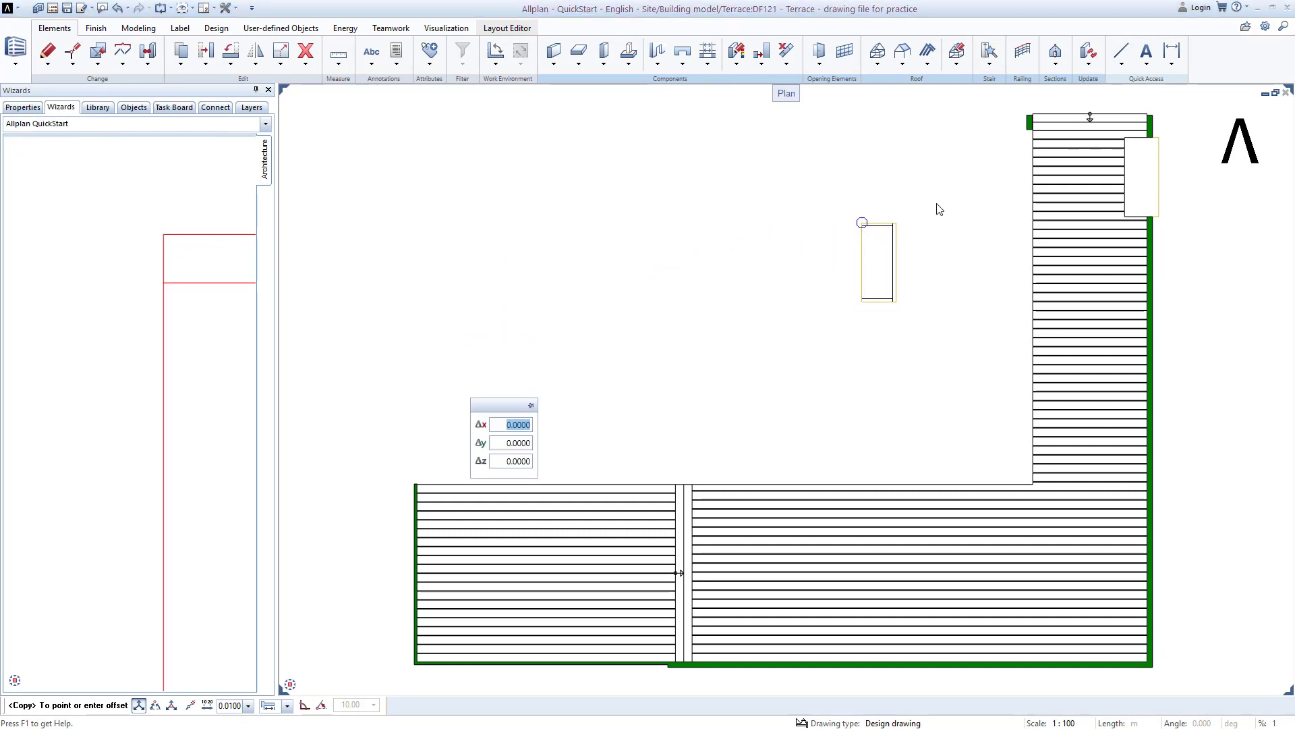
{"action": "scroll", "coordinate": [1188, 162], "scroll_direction": "up", "scroll_amount": 5}
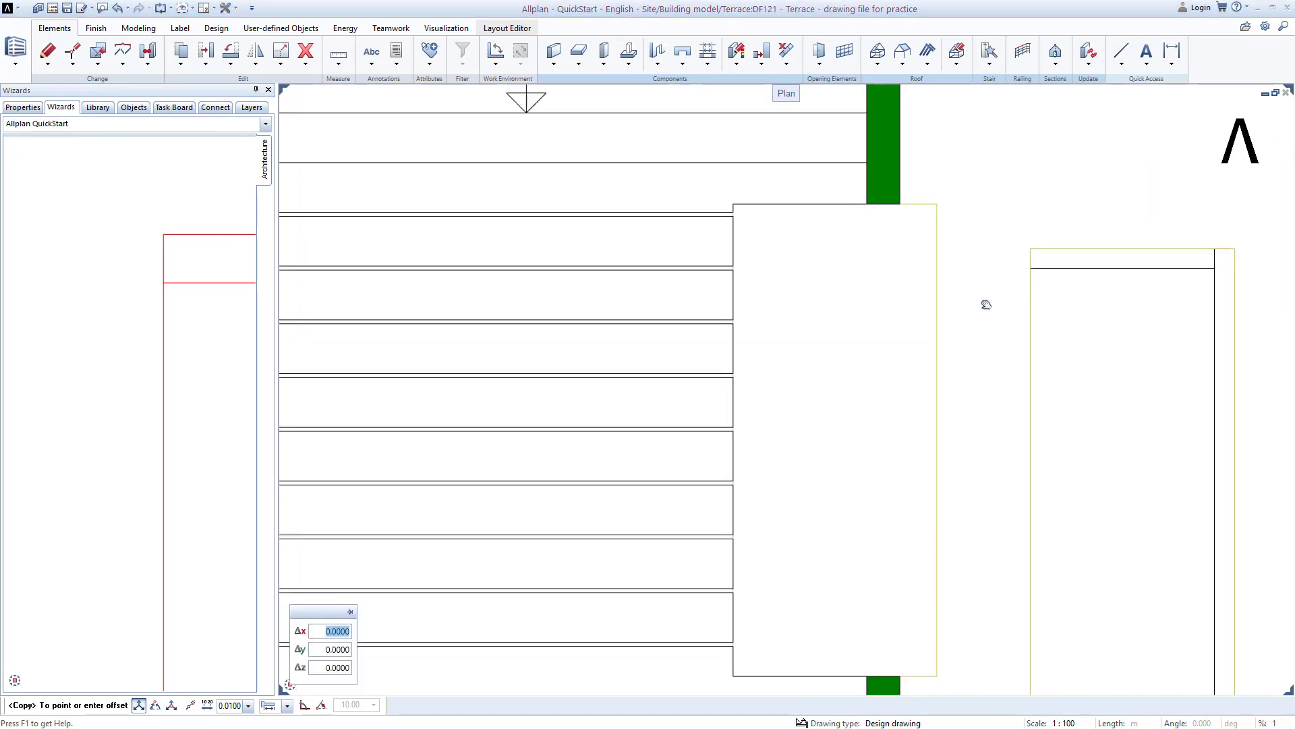
{"action": "scroll", "coordinate": [753, 333], "scroll_direction": "up", "scroll_amount": 5}
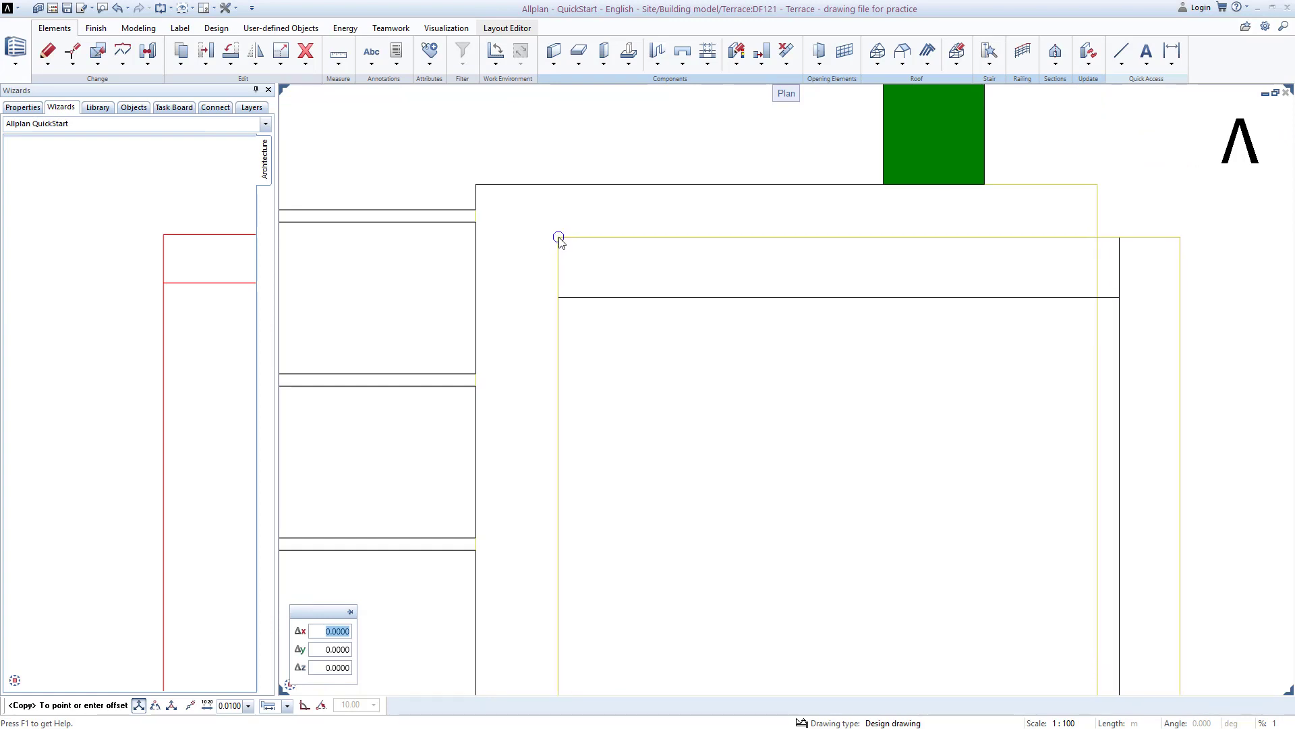
{"action": "scroll", "coordinate": [559, 240], "scroll_direction": "down", "scroll_amount": 3}
{"action": "scroll", "coordinate": [540, 231], "scroll_direction": "up", "scroll_amount": 3}
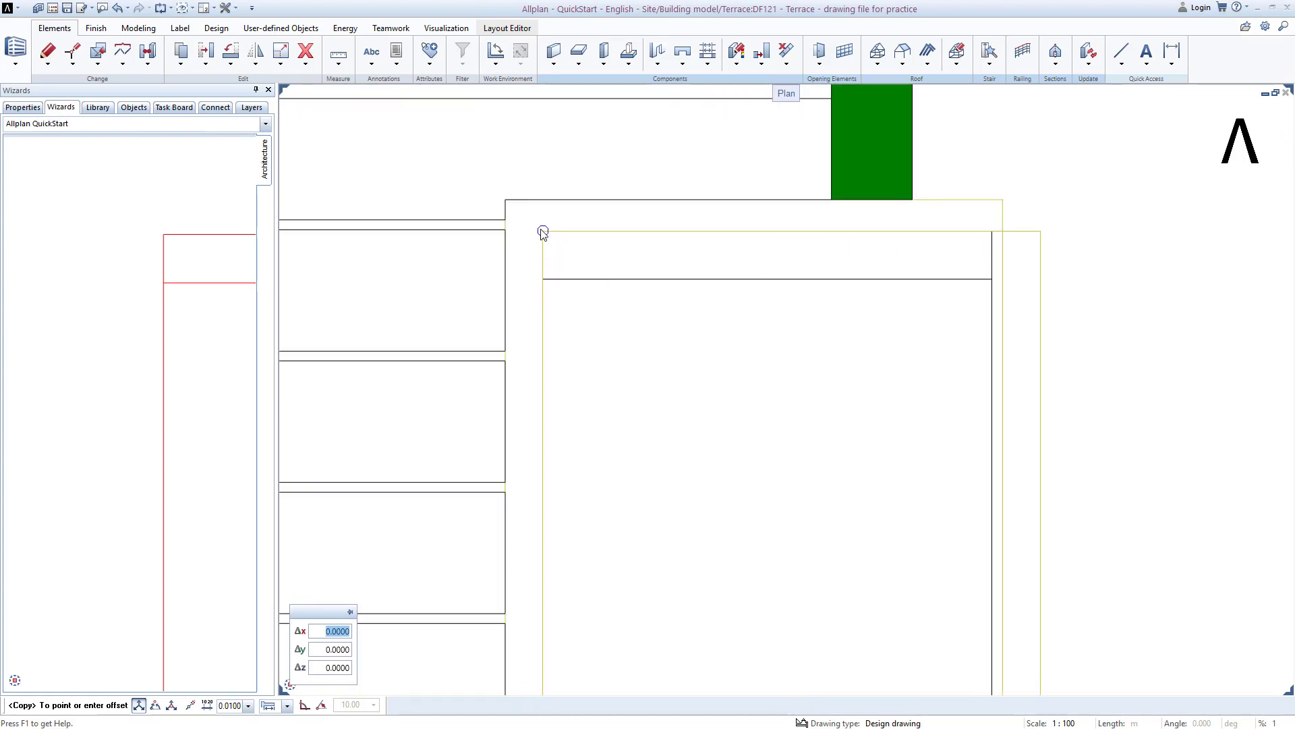
{"action": "left_click", "coordinate": [505, 200]}
{"action": "scroll", "coordinate": [706, 322], "scroll_direction": "down", "scroll_amount": 3}
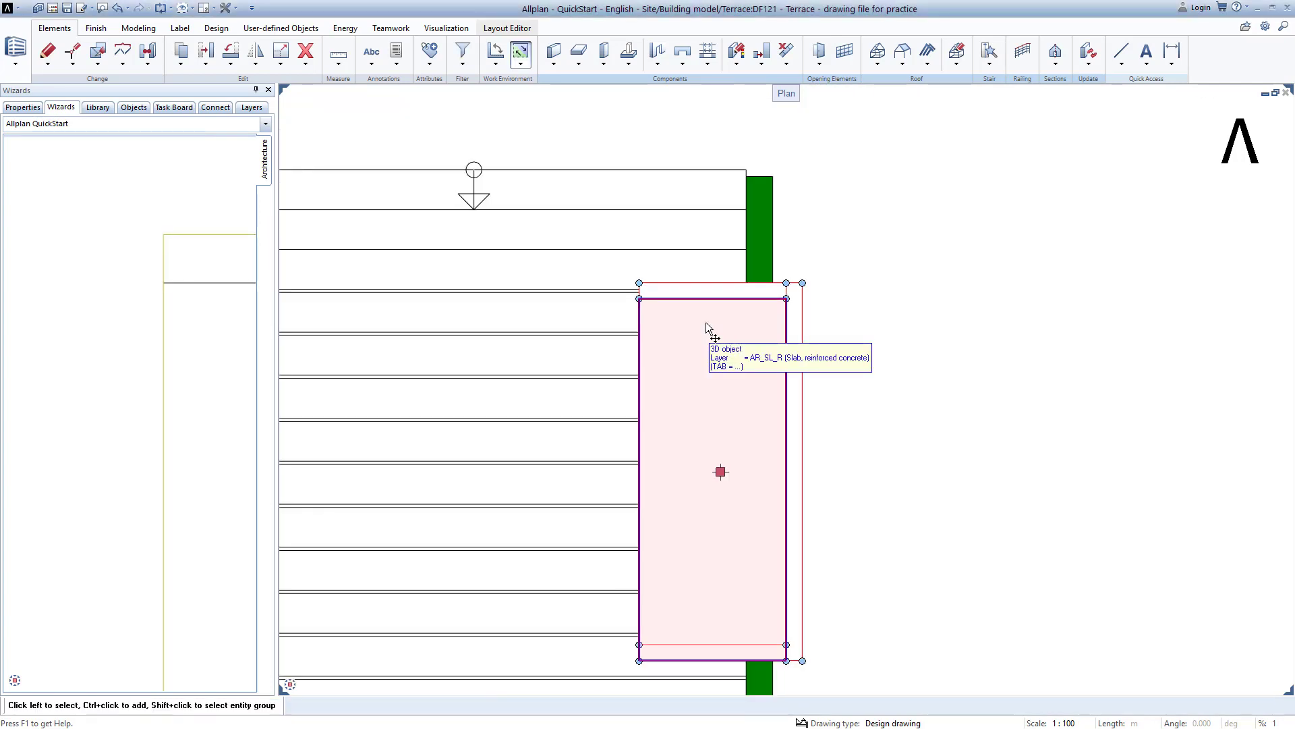
{"action": "scroll", "coordinate": [917, 325], "scroll_direction": "down", "scroll_amount": 4}
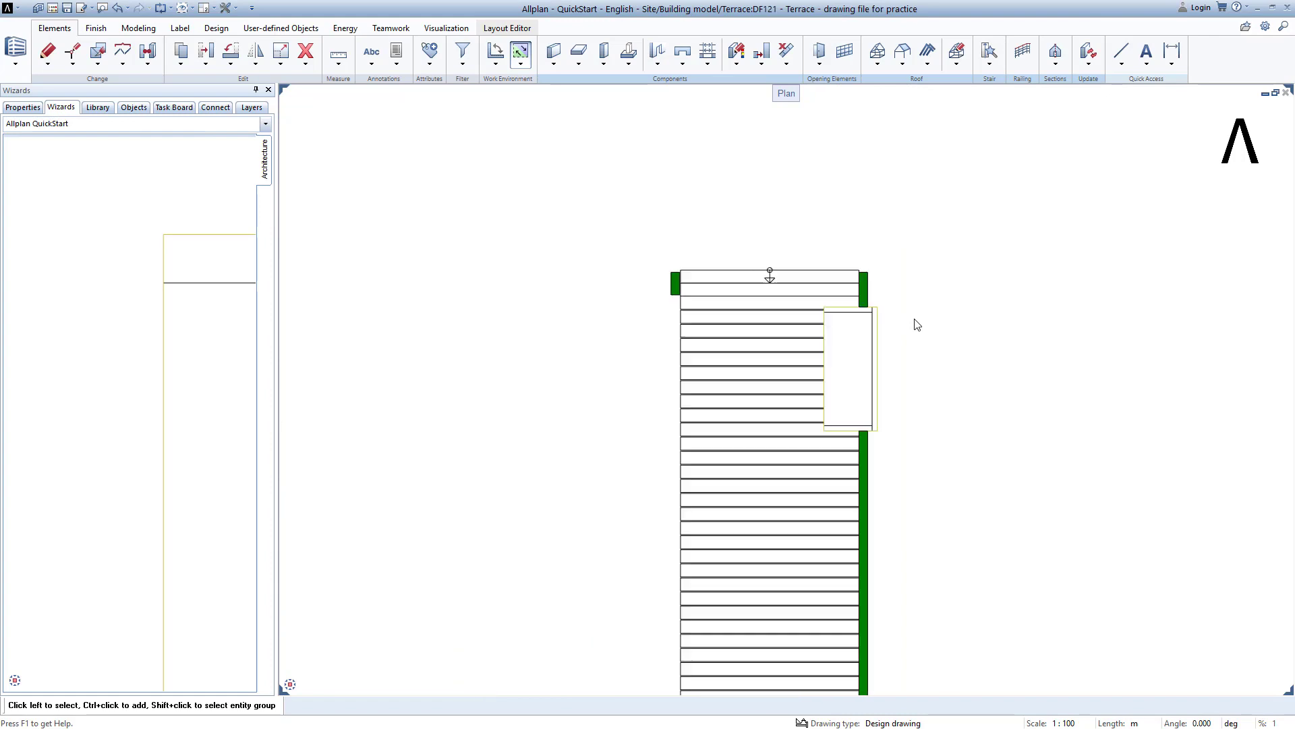
Examine the finished terrace in a 3D perspective view, including both stairs, the edge stones and the concrete object in the recess.
{"action": "left_click", "coordinate": [306, 684]}
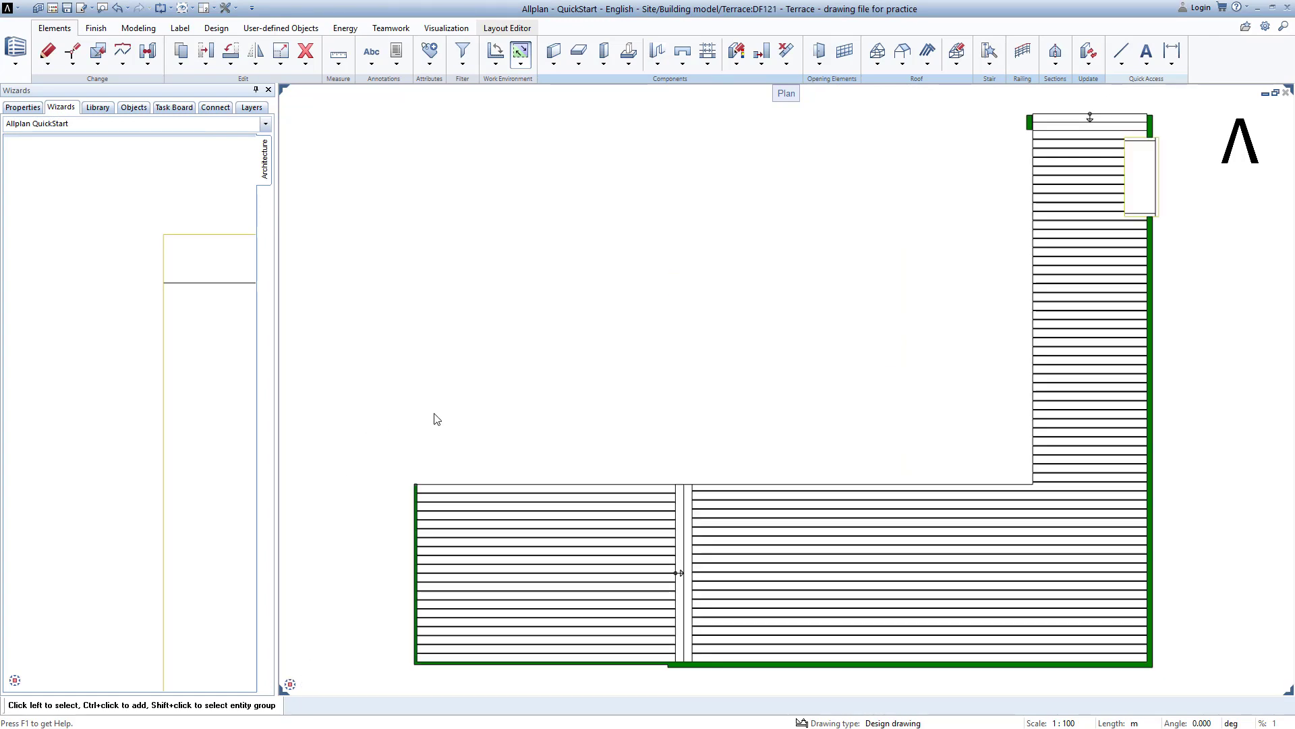
{"action": "key", "text": "F4"}
{"action": "left_click_drag", "start_coordinate": [662, 232], "coordinate": [767, 439]}
{"action": "scroll", "coordinate": [795, 381], "scroll_direction": "up", "scroll_amount": 3}
{"action": "left_click_drag", "start_coordinate": [795, 382], "coordinate": [795, 414]}
{"action": "scroll", "coordinate": [795, 414], "scroll_direction": "up", "scroll_amount": 4}
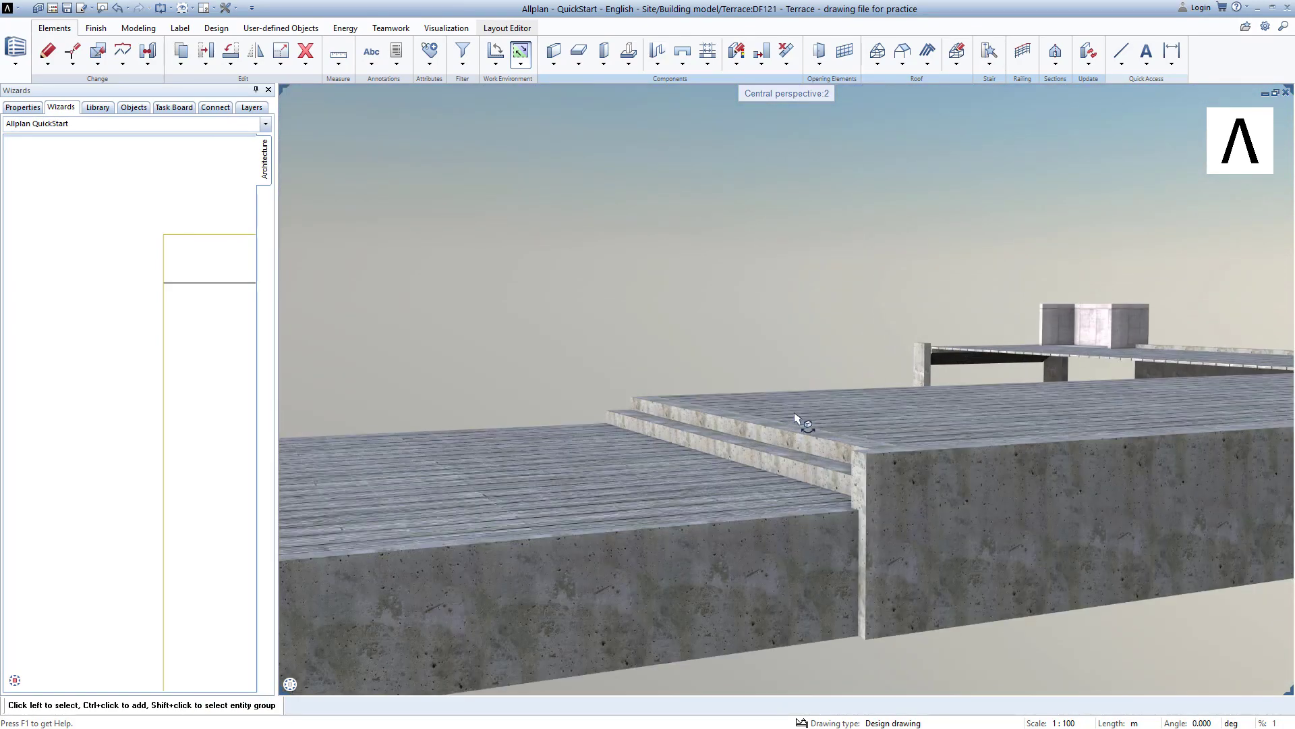
{"action": "left_click_drag", "start_coordinate": [1000, 395], "coordinate": [674, 330]}
{"action": "middle_click_drag", "start_coordinate": [674, 330], "coordinate": [1187, 293]}
{"action": "scroll", "coordinate": [575, 327], "scroll_direction": "up", "scroll_amount": 3}
{"action": "middle_click_drag", "start_coordinate": [584, 304], "coordinate": [666, 453]}
{"action": "left_click_drag", "start_coordinate": [701, 341], "coordinate": [607, 273]}
{"action": "scroll", "coordinate": [564, 251], "scroll_direction": "up", "scroll_amount": 3}
{"action": "middle_click_drag", "start_coordinate": [564, 252], "coordinate": [723, 372]}
{"action": "left_click_drag", "start_coordinate": [967, 253], "coordinate": [737, 284]}
{"action": "scroll", "coordinate": [736, 284], "scroll_direction": "down", "scroll_amount": 4}
{"action": "left_click_drag", "start_coordinate": [879, 278], "coordinate": [555, 350]}
{"action": "middle_click_drag", "start_coordinate": [555, 350], "coordinate": [1049, 314]}
{"action": "left_click_drag", "start_coordinate": [1049, 313], "coordinate": [660, 500]}
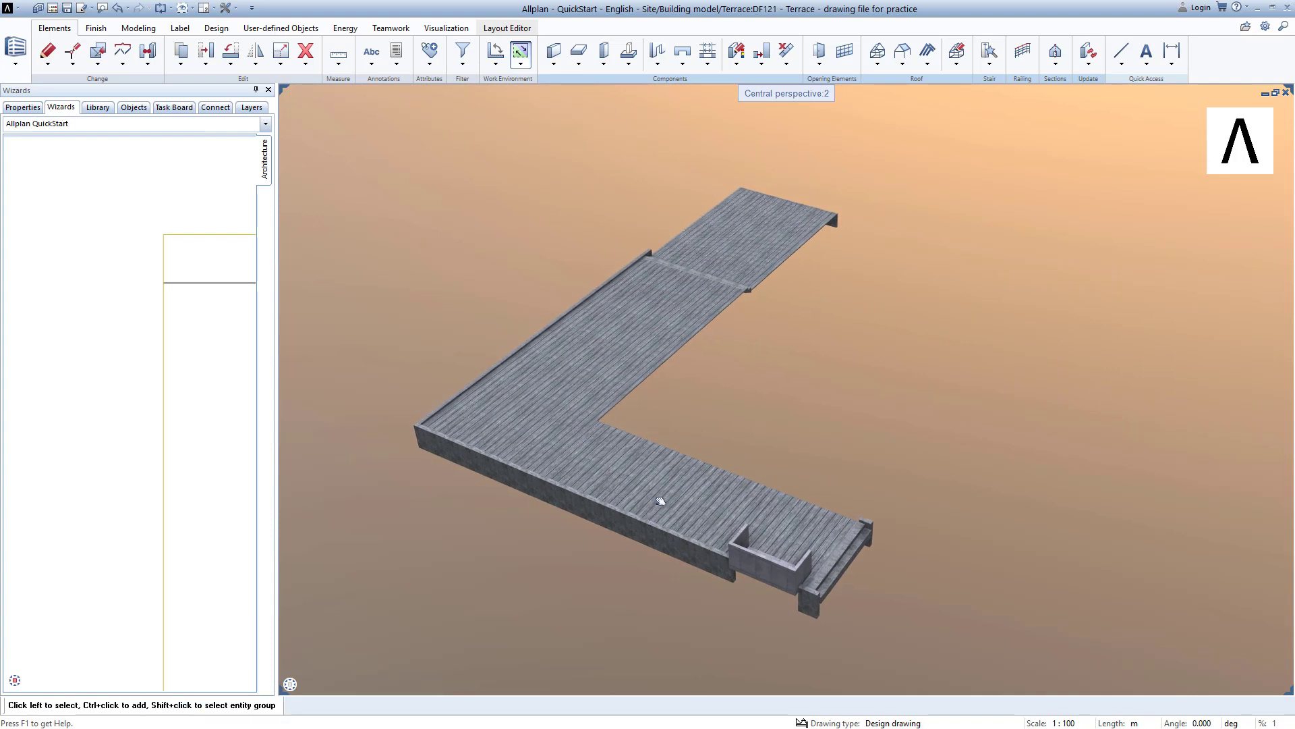
Load the favorite Lesson 7 - 2.xml into the building structure to open its set of drawing files.
{"action": "left_click", "coordinate": [53, 10]}
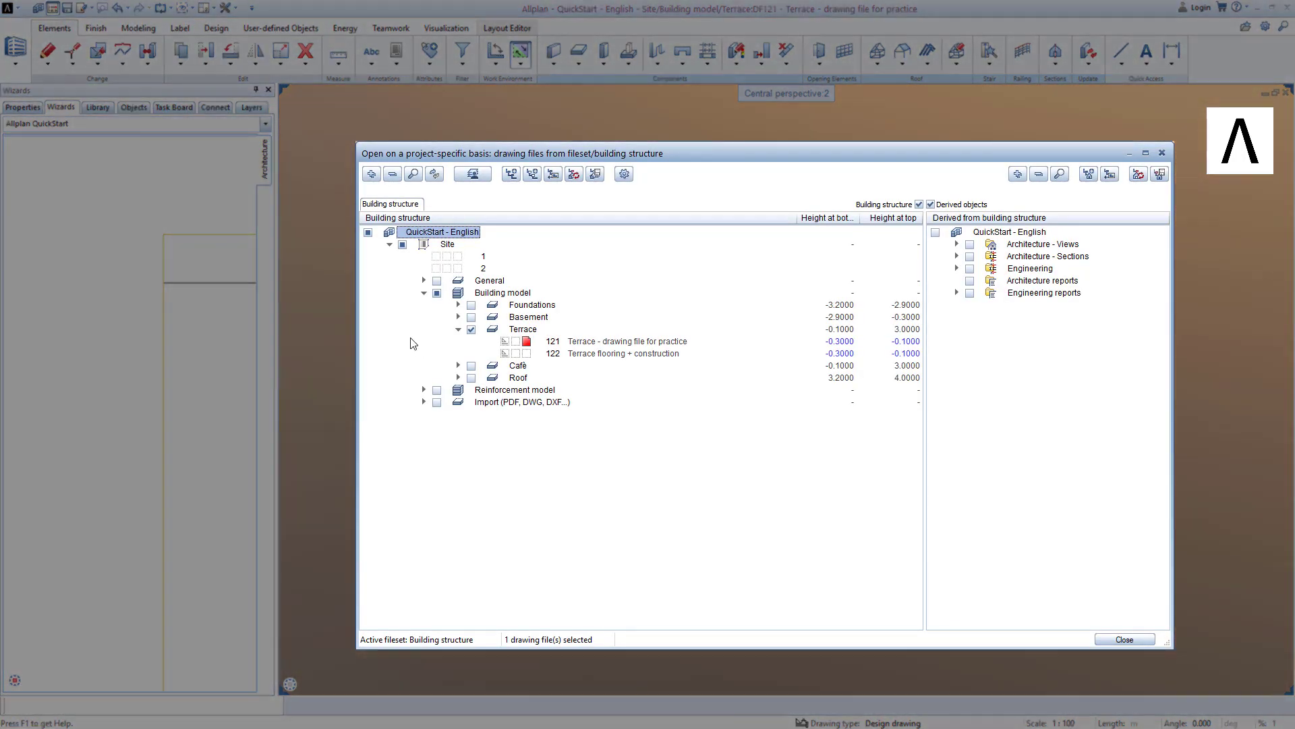
{"action": "right_click", "coordinate": [413, 342]}
{"action": "left_click", "coordinate": [431, 356]}
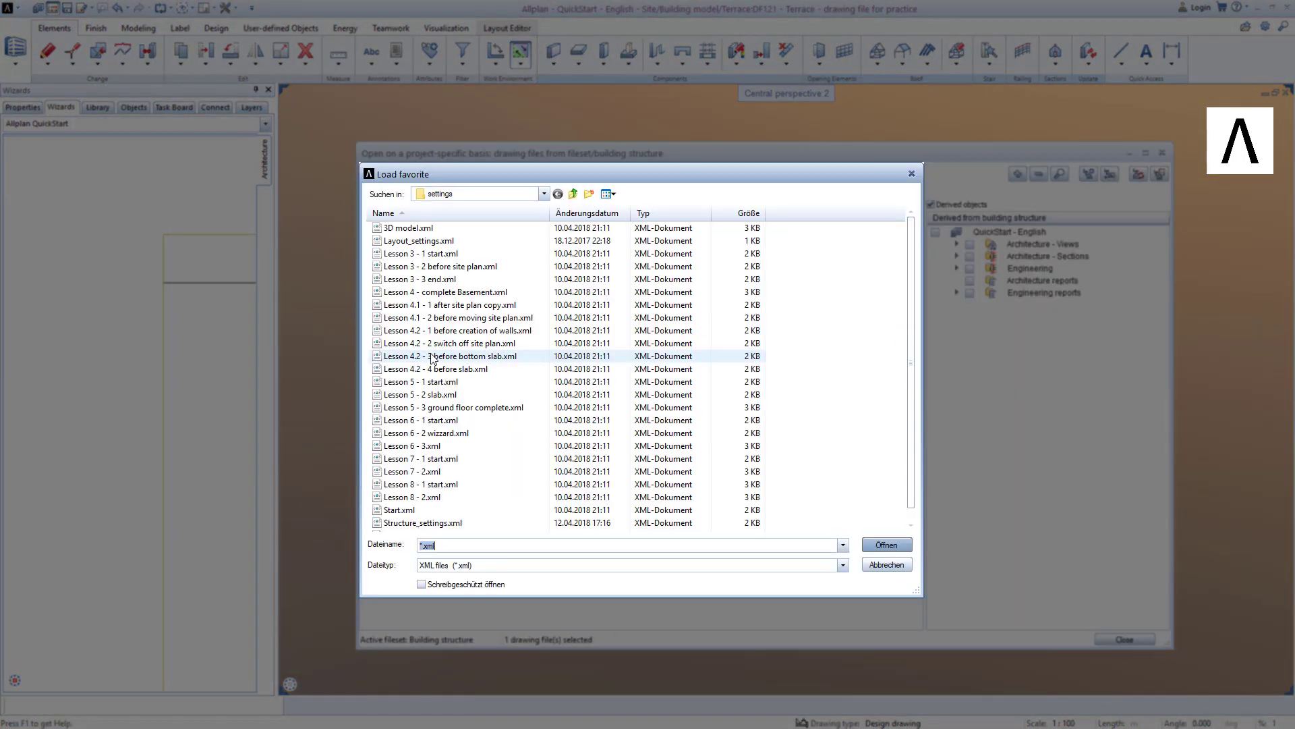
{"action": "left_click", "coordinate": [432, 472]}
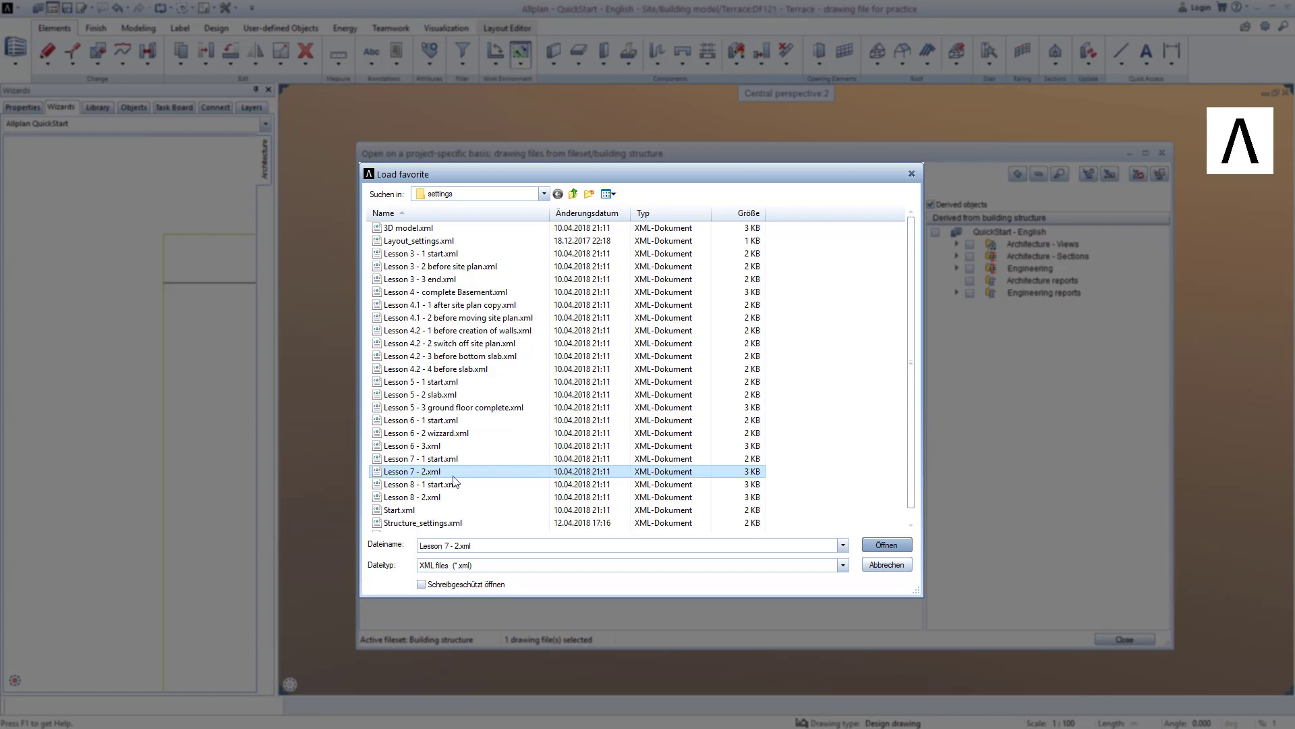
{"action": "left_click", "coordinate": [886, 544]}
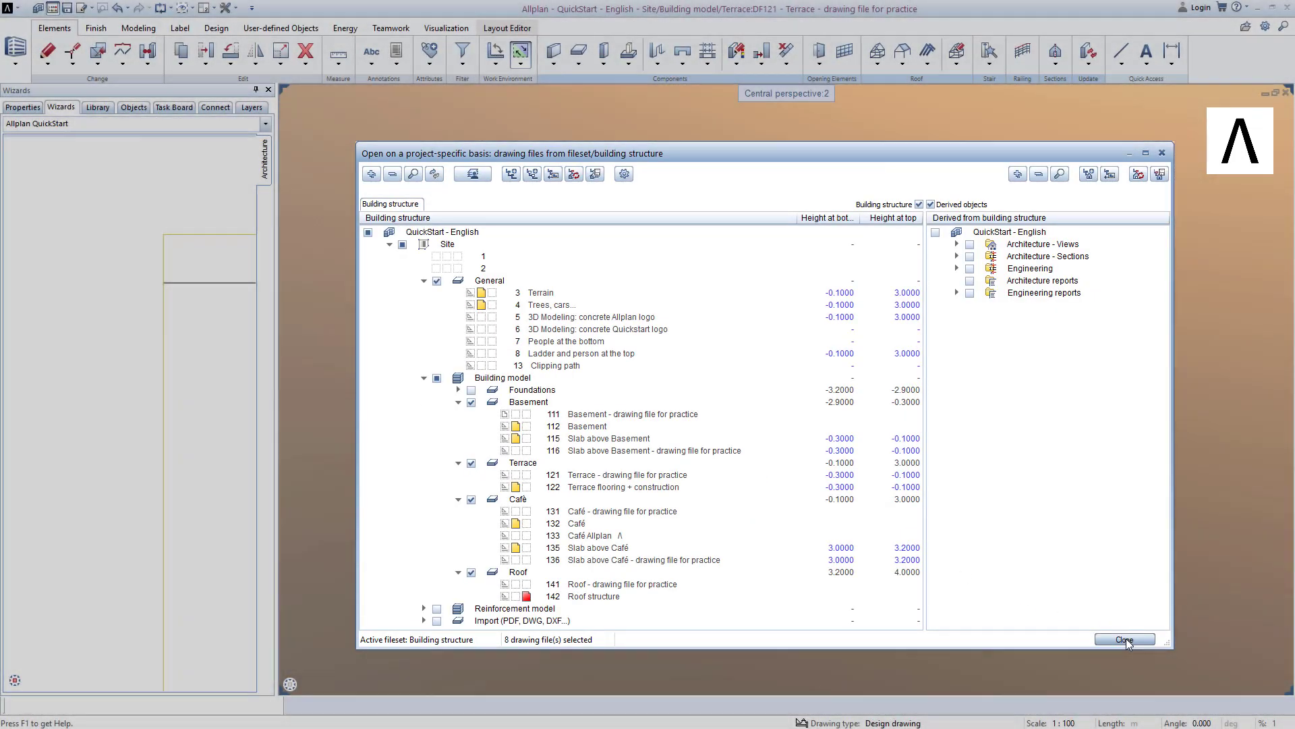
{"action": "left_click", "coordinate": [1125, 639]}
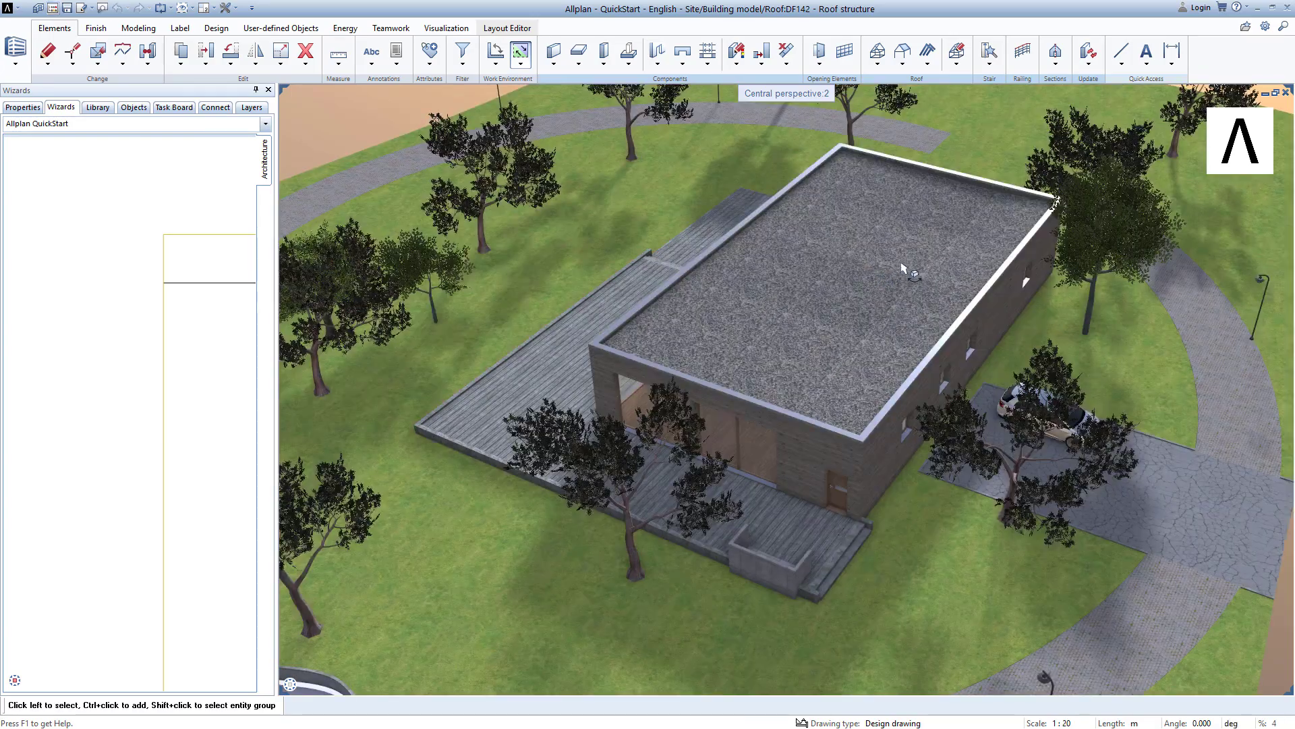
Examine the terrace together with the café building and its surroundings from several sides.
{"action": "left_click_drag", "start_coordinate": [908, 273], "coordinate": [459, 327]}
{"action": "middle_click_drag", "start_coordinate": [458, 328], "coordinate": [958, 278]}
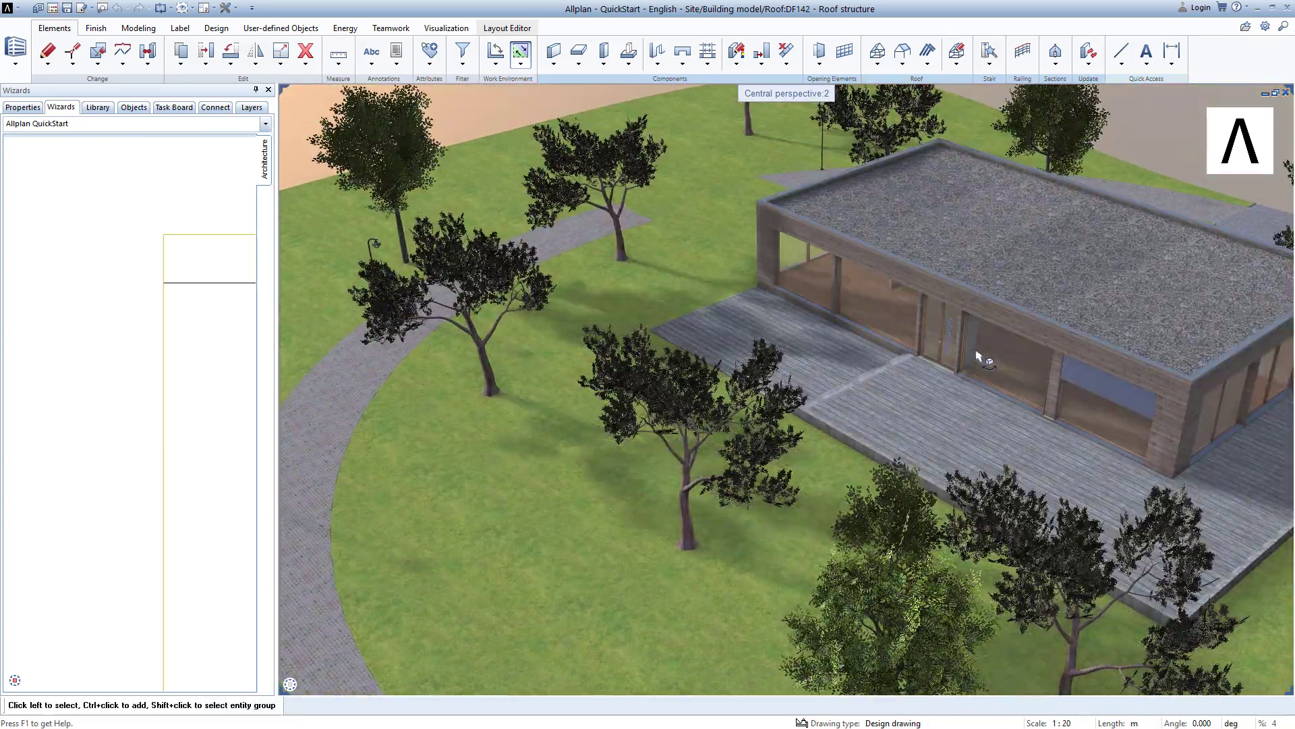
{"action": "scroll", "coordinate": [1023, 317], "scroll_direction": "up", "scroll_amount": 3}
{"action": "middle_click_drag", "start_coordinate": [1024, 319], "coordinate": [778, 196]}
{"action": "right_click_drag", "start_coordinate": [778, 196], "coordinate": [777, 305]}
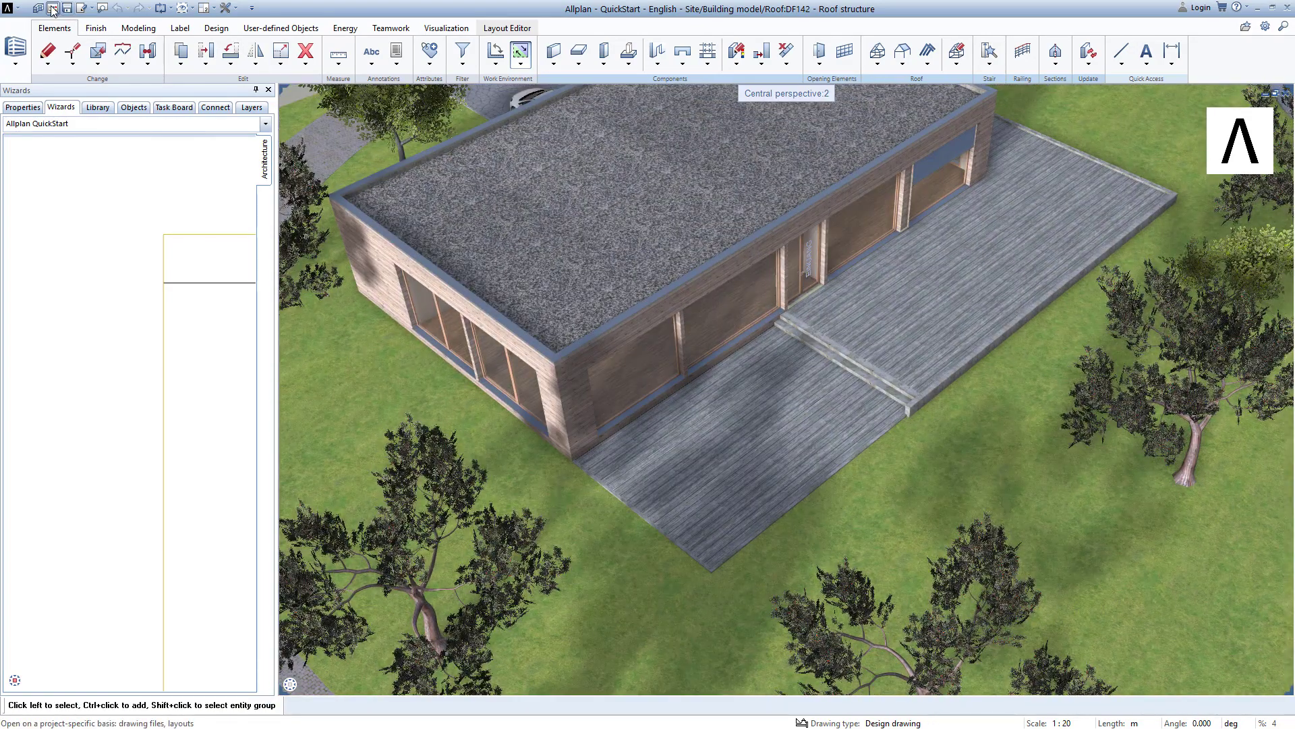
Open the project-specific drawing file selection with the building structure.
{"action": "left_click", "coordinate": [53, 9]}
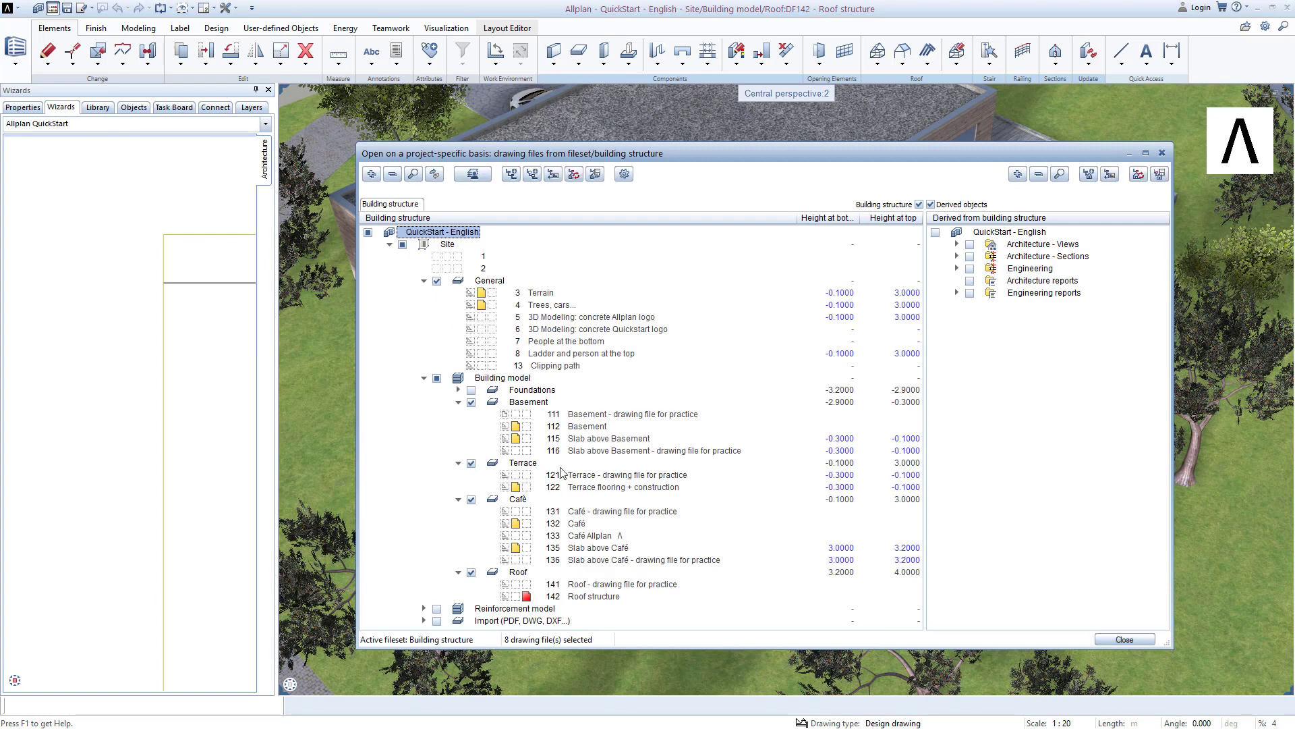